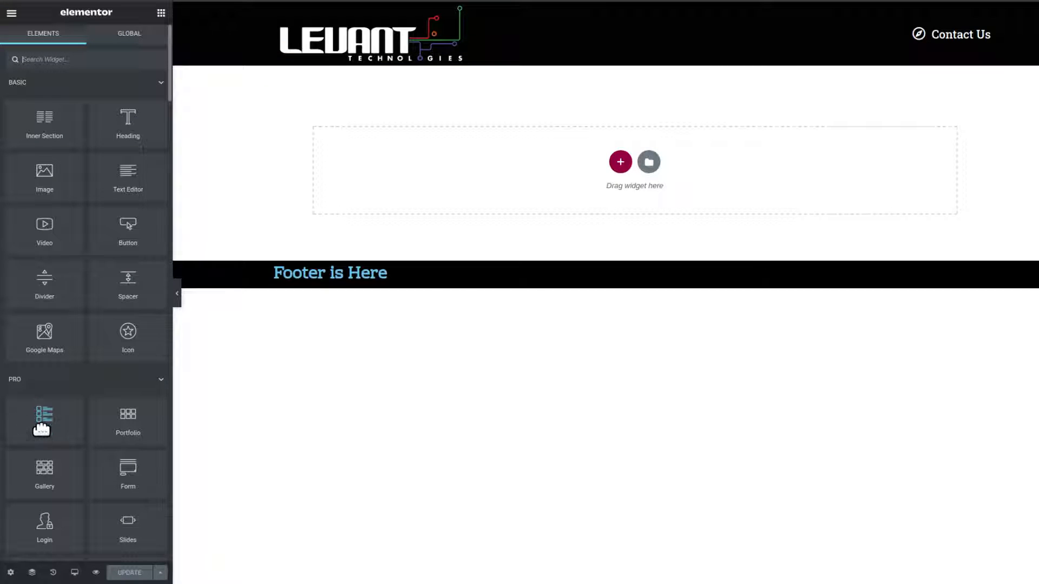
Add a new single-column section below the header and place a Spacer widget inside it.
{"action": "left_click", "coordinate": [620, 162]}
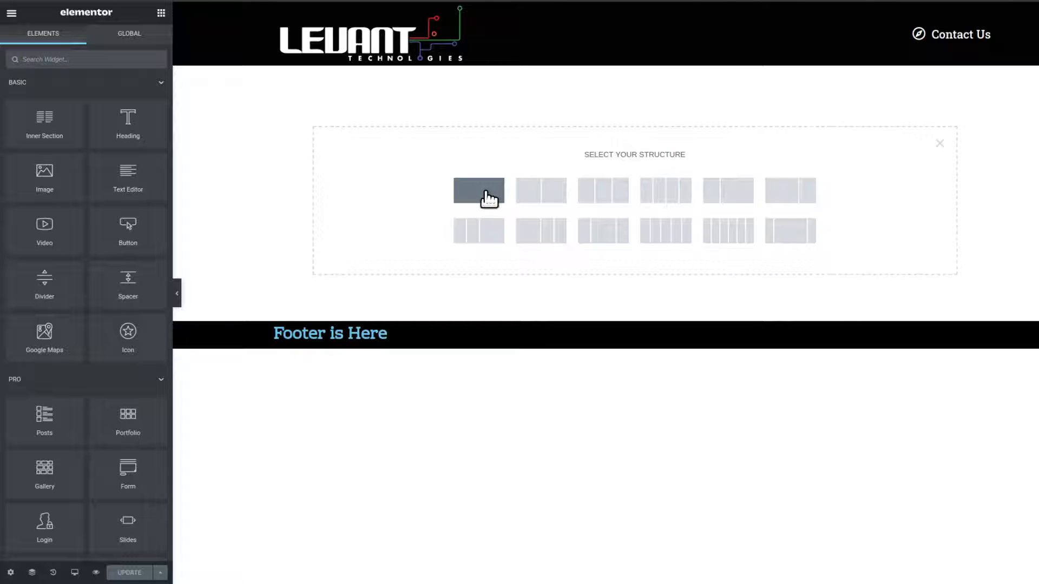
{"action": "left_click", "coordinate": [485, 190]}
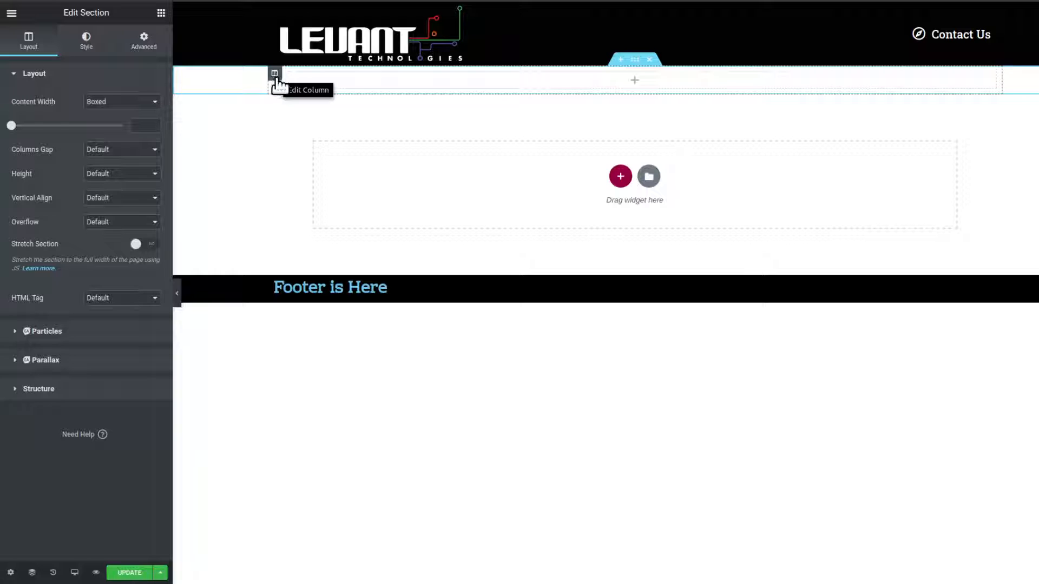
{"action": "left_click", "coordinate": [161, 13]}
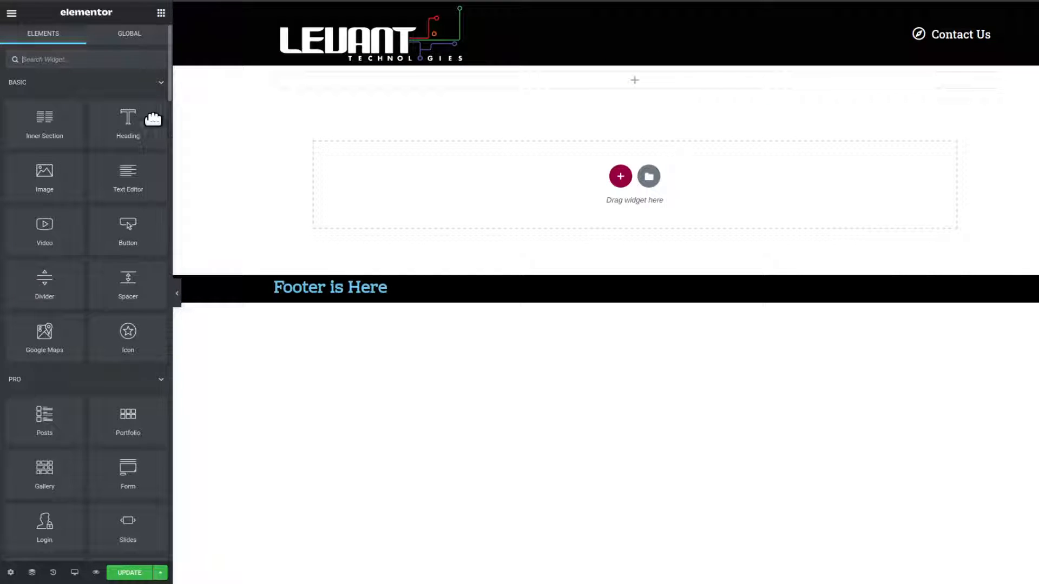
{"action": "left_click_drag", "start_coordinate": [134, 282], "coordinate": [644, 81]}
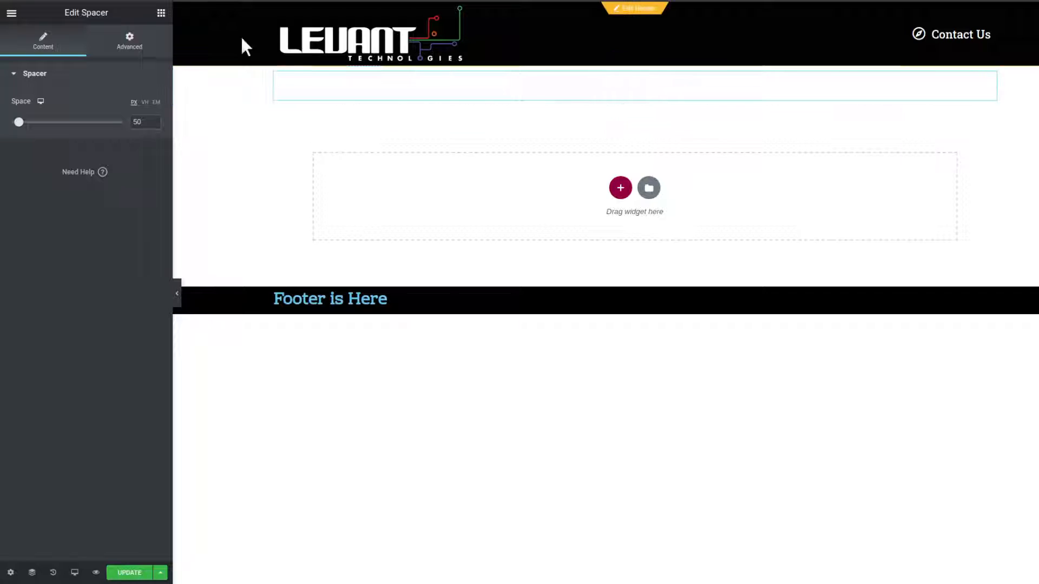
Save the page and insert a Posts widget into the new section.
{"action": "left_click", "coordinate": [161, 13]}
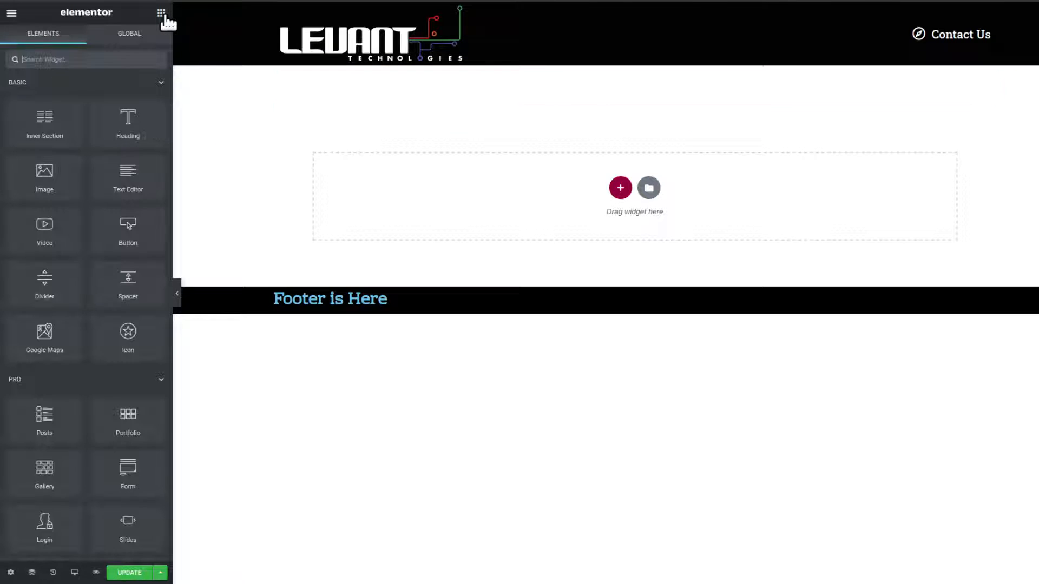
{"action": "scroll", "coordinate": [80, 328], "scroll_direction": "down", "scroll_amount": 1}
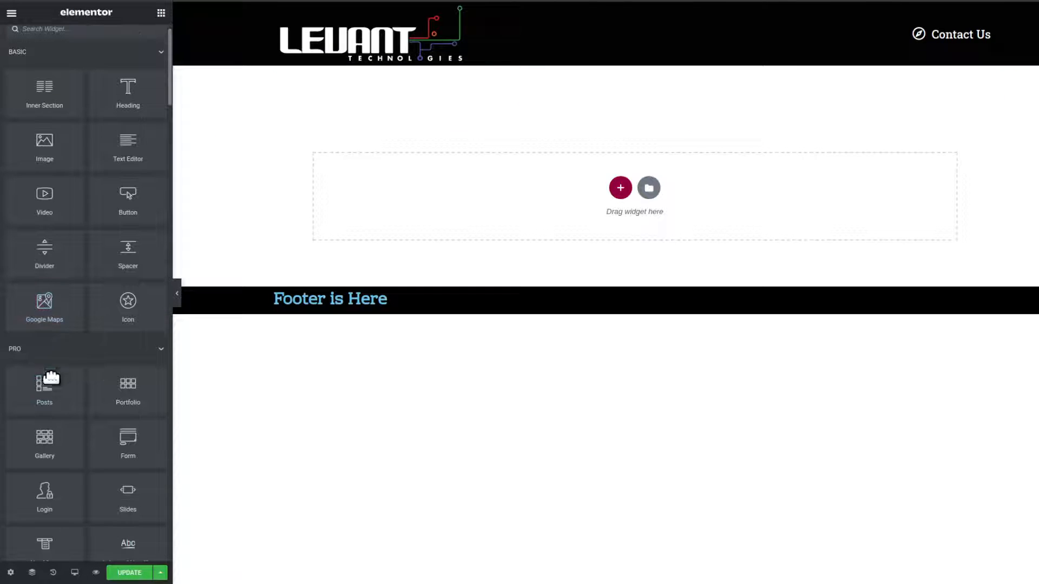
{"action": "left_click_drag", "start_coordinate": [46, 386], "coordinate": [488, 100]}
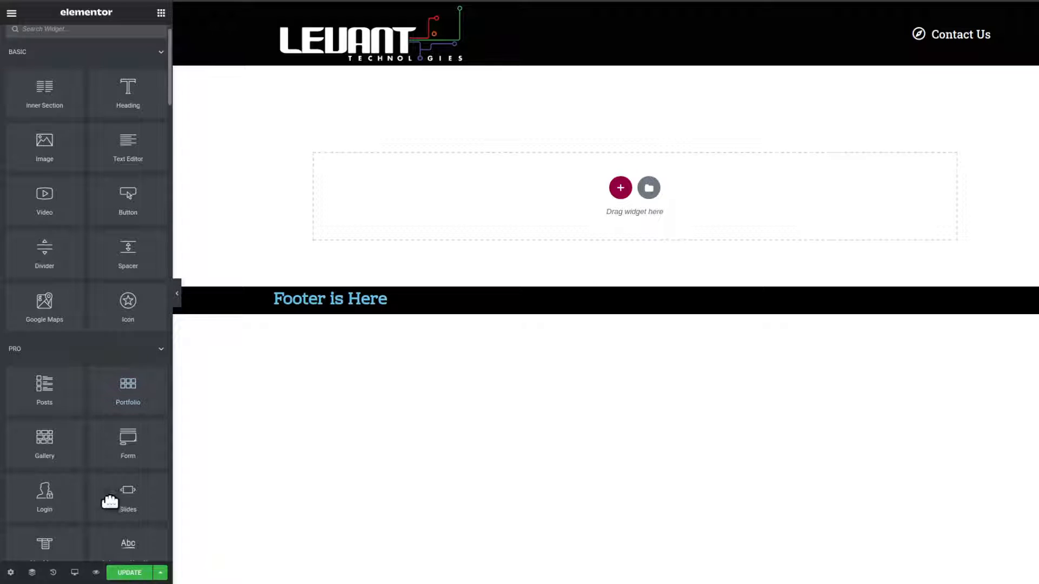
{"action": "left_click", "coordinate": [130, 573]}
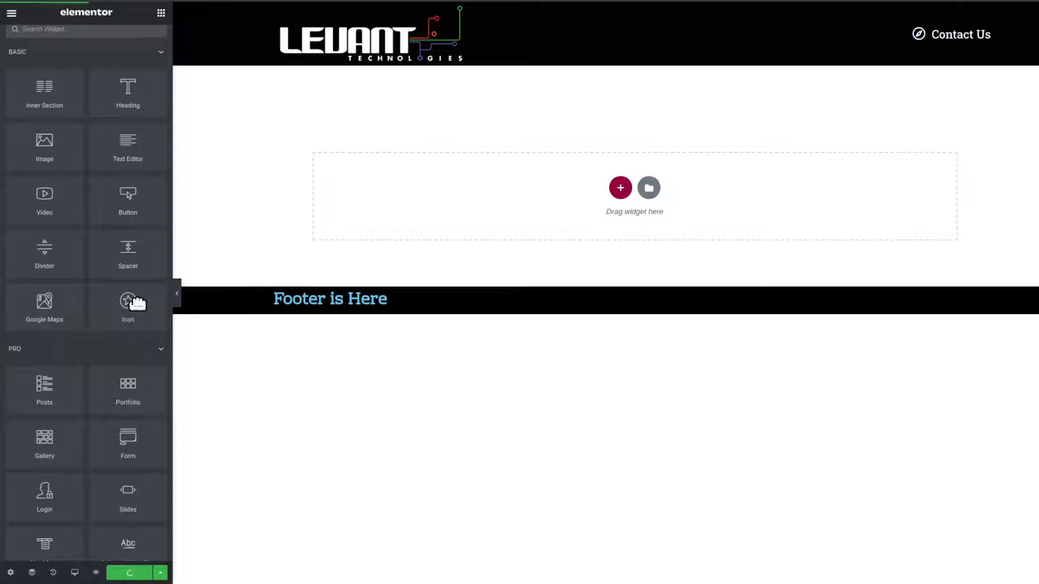
{"action": "left_click_drag", "start_coordinate": [59, 395], "coordinate": [489, 100]}
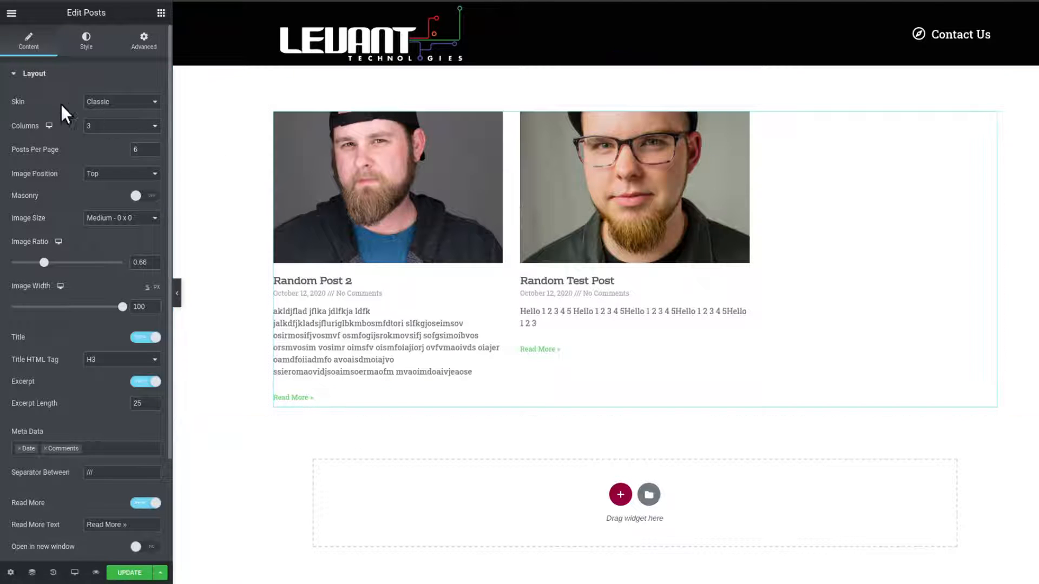
Try the Cards skin and then the Full Content skin for the posts widget.
{"action": "left_click", "coordinate": [110, 103]}
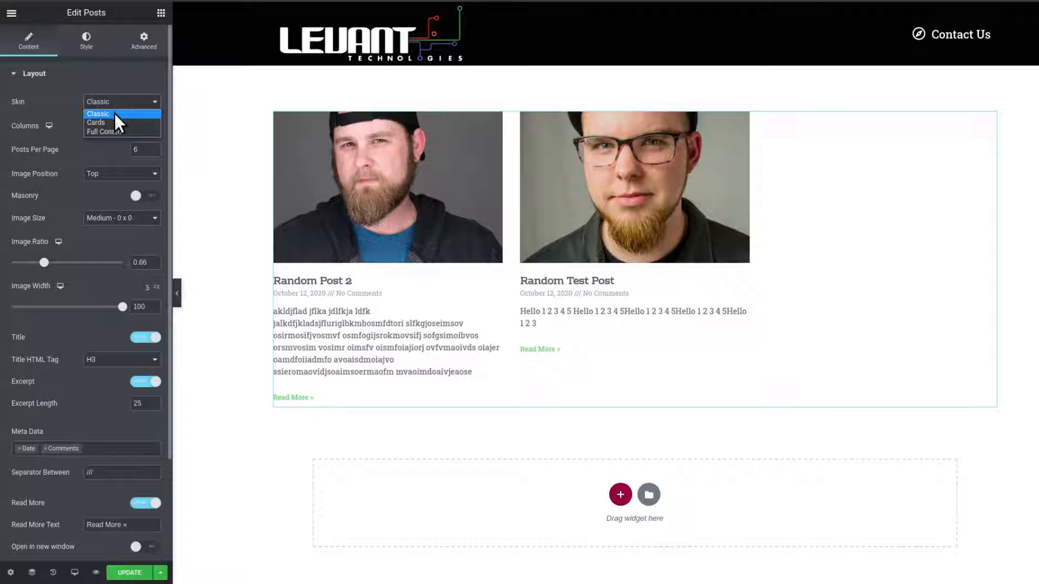
{"action": "left_click", "coordinate": [115, 121]}
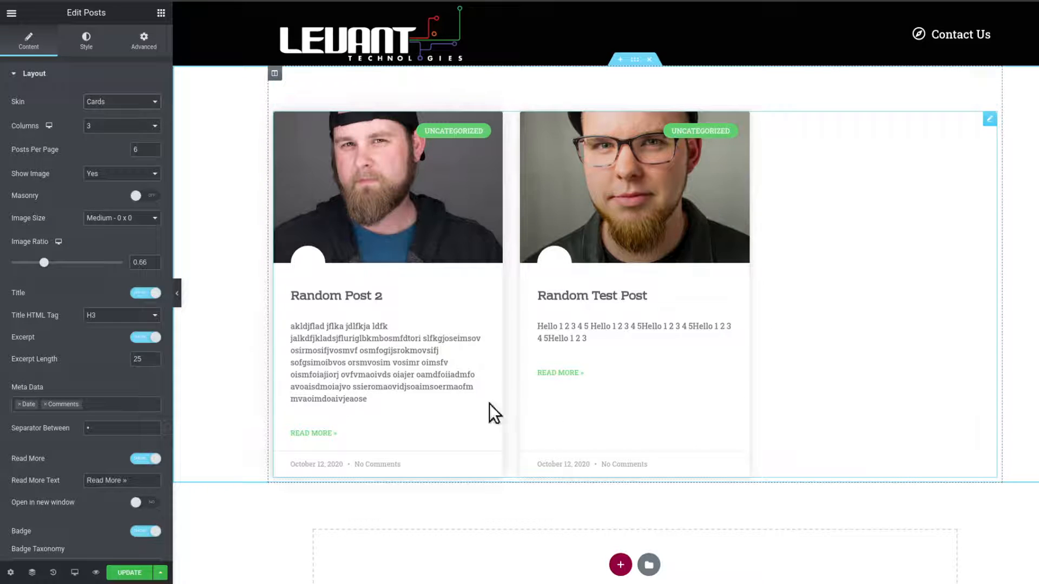
{"action": "left_click", "coordinate": [135, 104]}
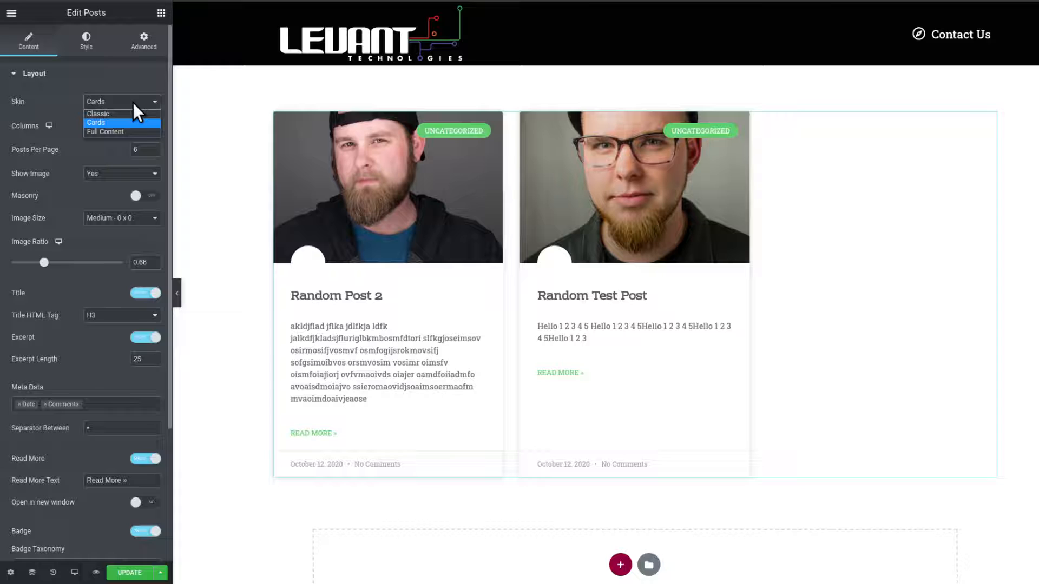
{"action": "left_click", "coordinate": [140, 134]}
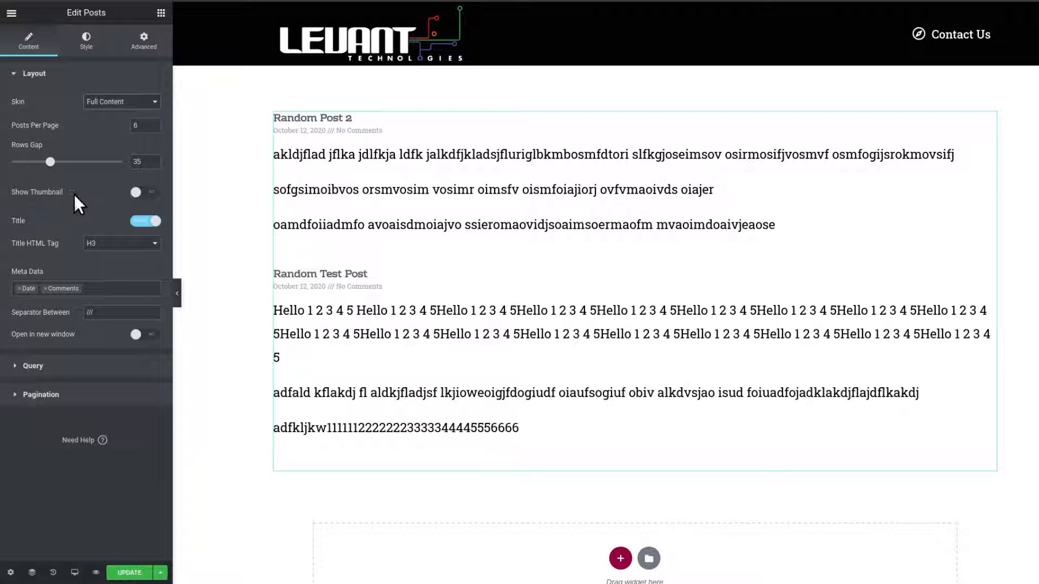
Turn Show Thumbnail on for the full-content posts, preview them, and turn it off again.
{"action": "left_click", "coordinate": [145, 192]}
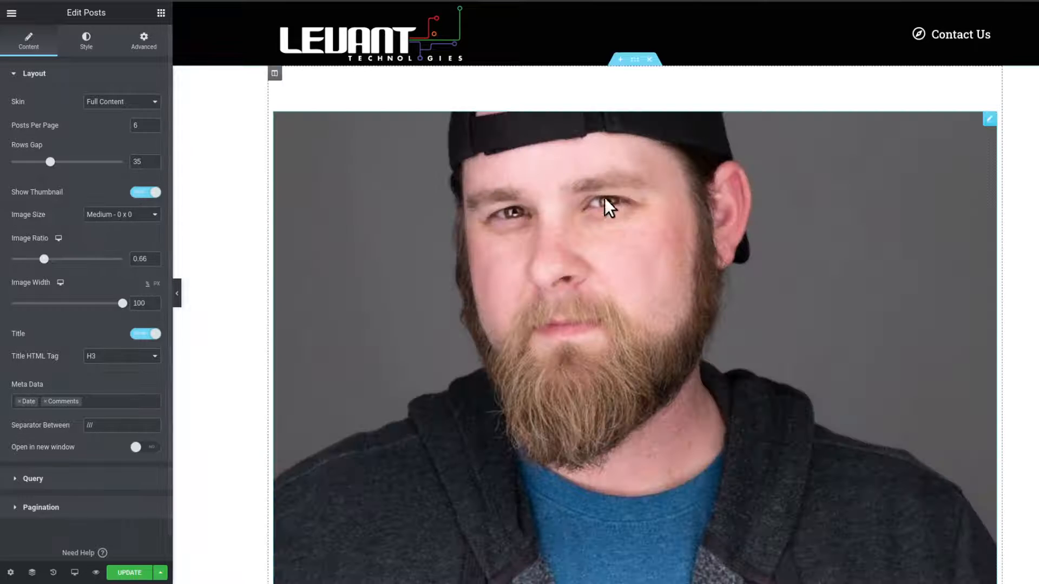
{"action": "scroll", "coordinate": [602, 206], "scroll_direction": "down", "scroll_amount": 3}
{"action": "scroll", "coordinate": [602, 226], "scroll_direction": "up", "scroll_amount": 2}
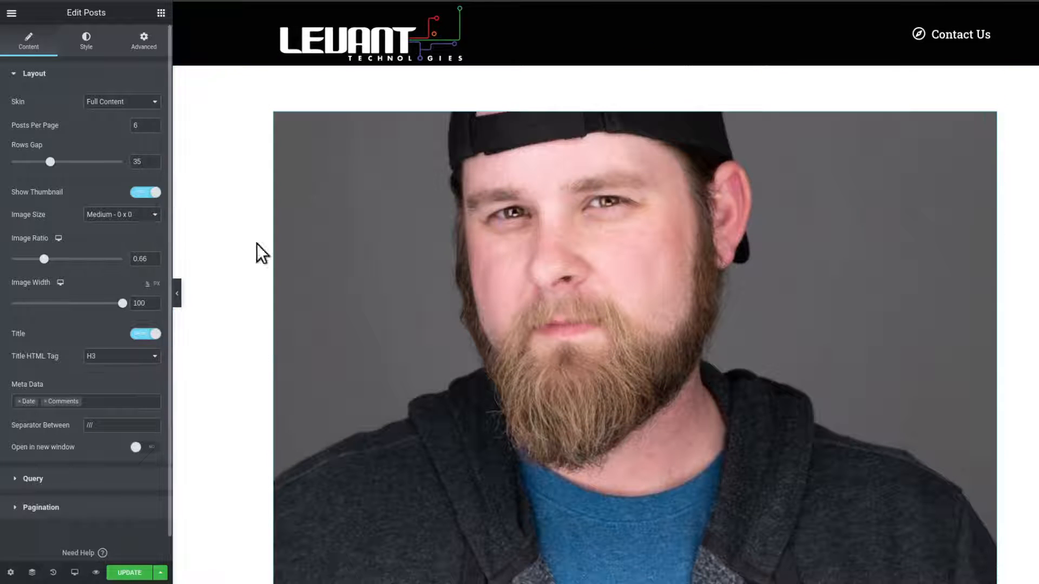
{"action": "scroll", "coordinate": [501, 298], "scroll_direction": "down", "scroll_amount": 10}
{"action": "scroll", "coordinate": [501, 297], "scroll_direction": "up", "scroll_amount": 2}
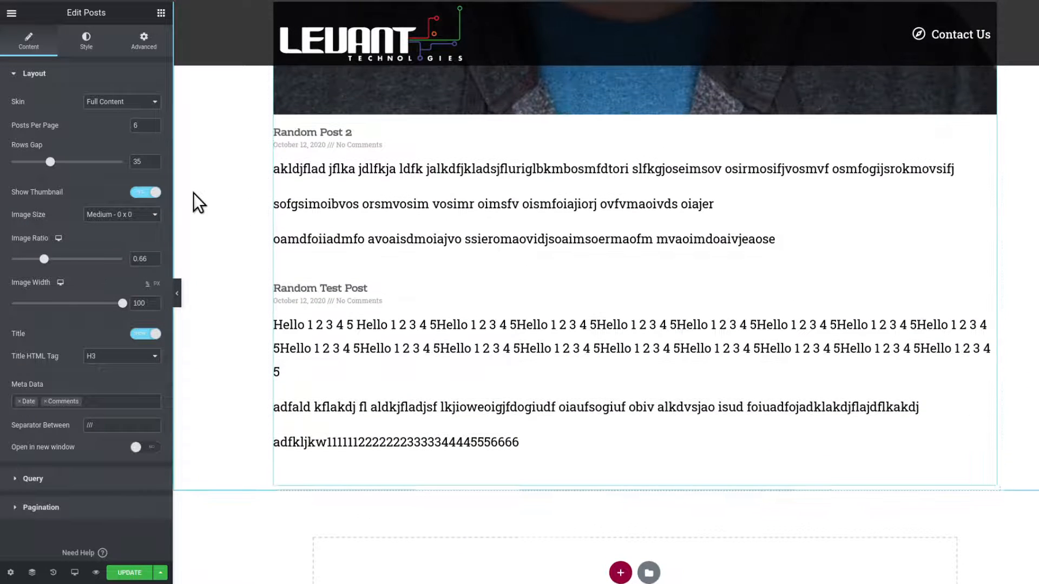
{"action": "left_click", "coordinate": [145, 196]}
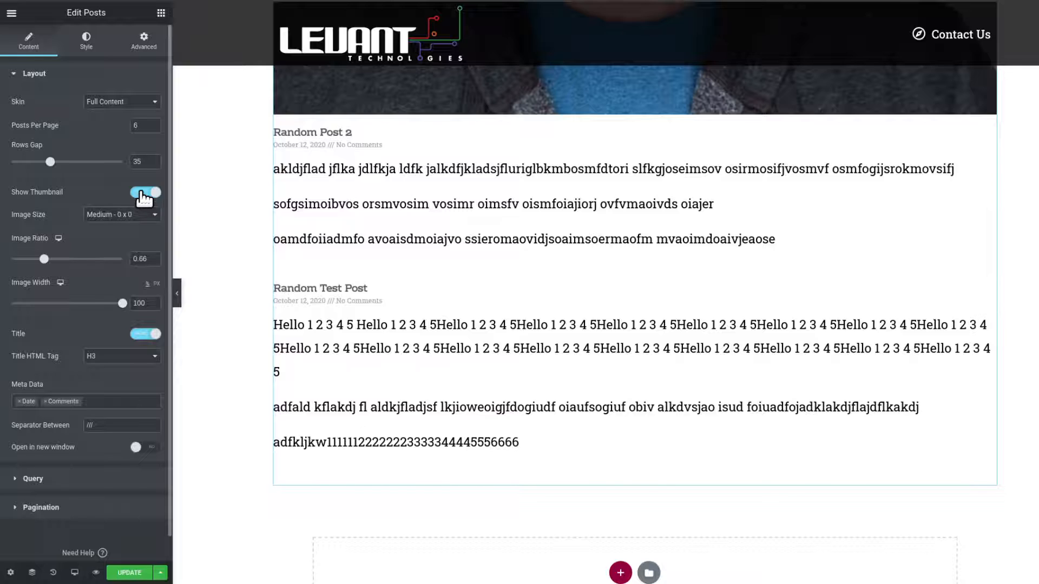
Switch the posts widget skin back to Classic.
{"action": "left_click", "coordinate": [144, 103]}
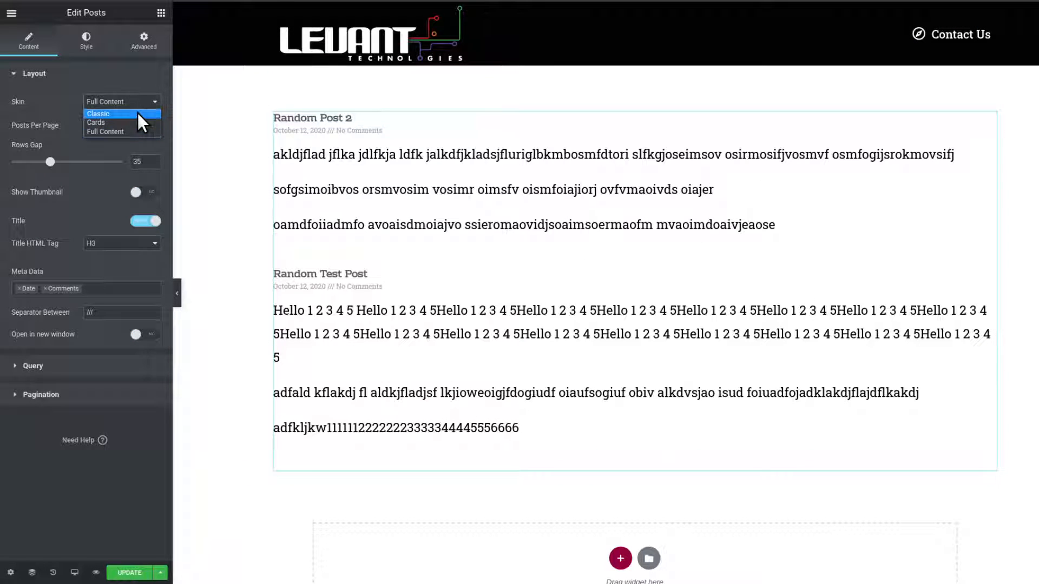
{"action": "left_click", "coordinate": [137, 112]}
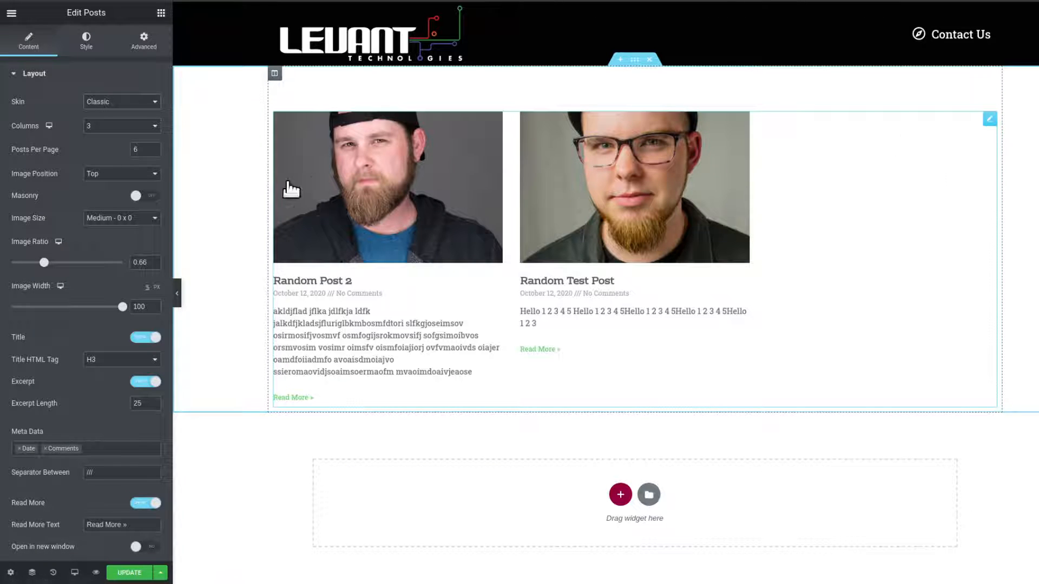
Change the posts layout to 2 columns and then to a single column.
{"action": "left_click", "coordinate": [101, 127]}
{"action": "left_click", "coordinate": [98, 145]}
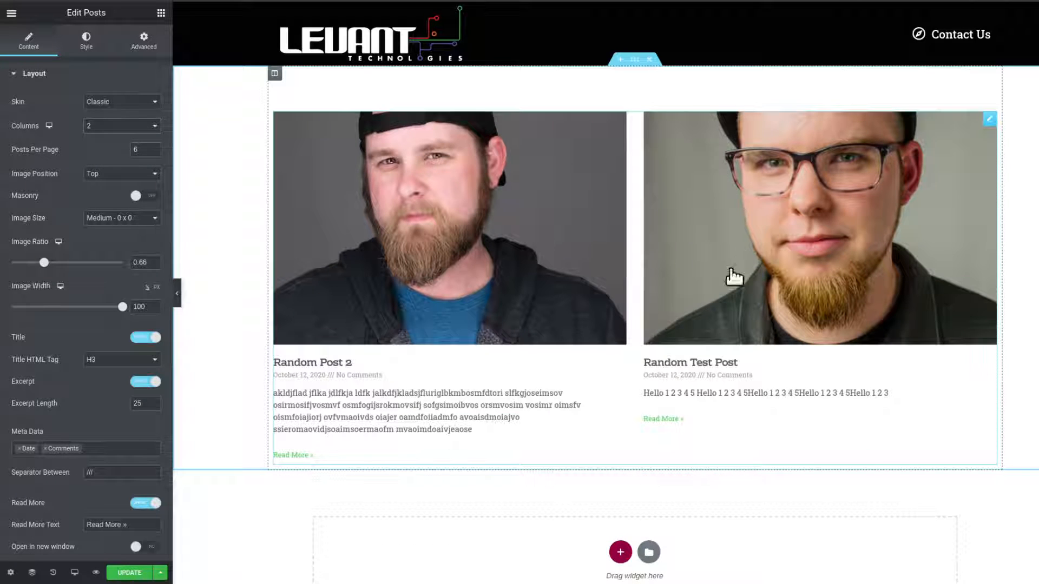
{"action": "left_click", "coordinate": [148, 128]}
{"action": "left_click", "coordinate": [138, 137]}
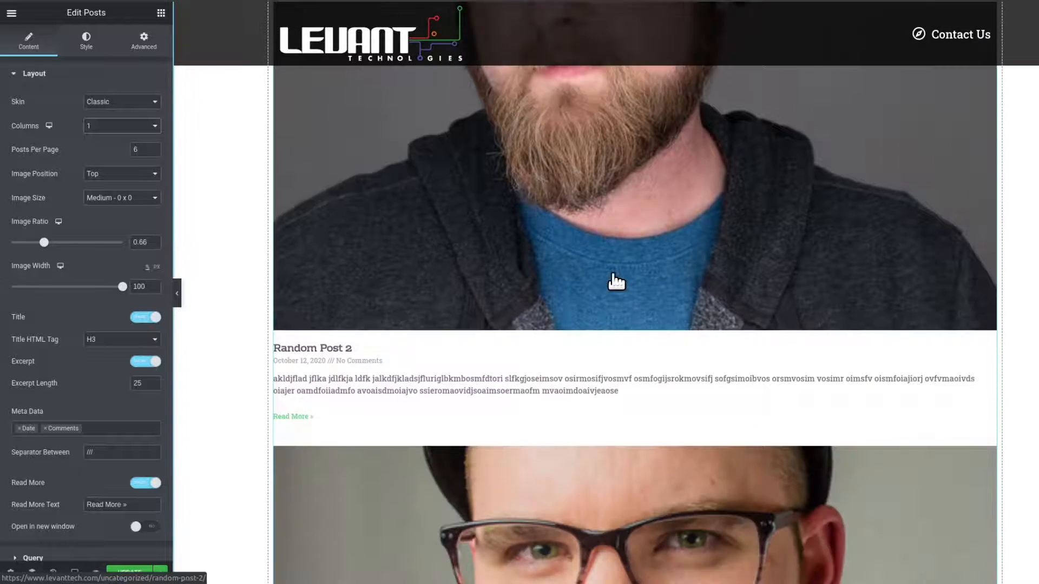
{"action": "scroll", "coordinate": [616, 281], "scroll_direction": "down", "scroll_amount": 20}
{"action": "scroll", "coordinate": [616, 280], "scroll_direction": "up", "scroll_amount": 20}
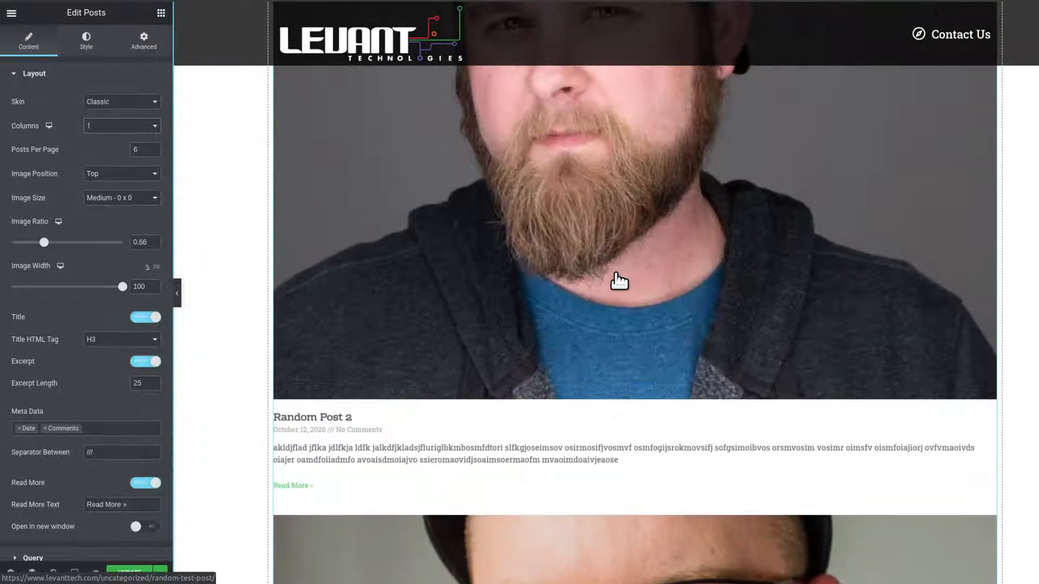
{"action": "scroll", "coordinate": [616, 281], "scroll_direction": "up", "scroll_amount": 12}
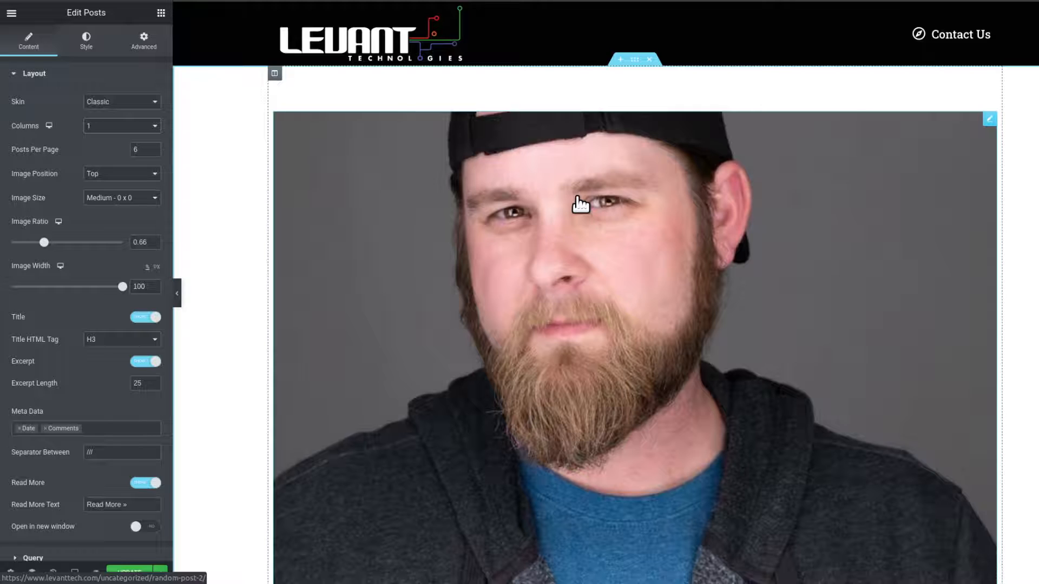
{"action": "scroll", "coordinate": [579, 211], "scroll_direction": "down", "scroll_amount": 15}
{"action": "scroll", "coordinate": [582, 216], "scroll_direction": "up", "scroll_amount": 10}
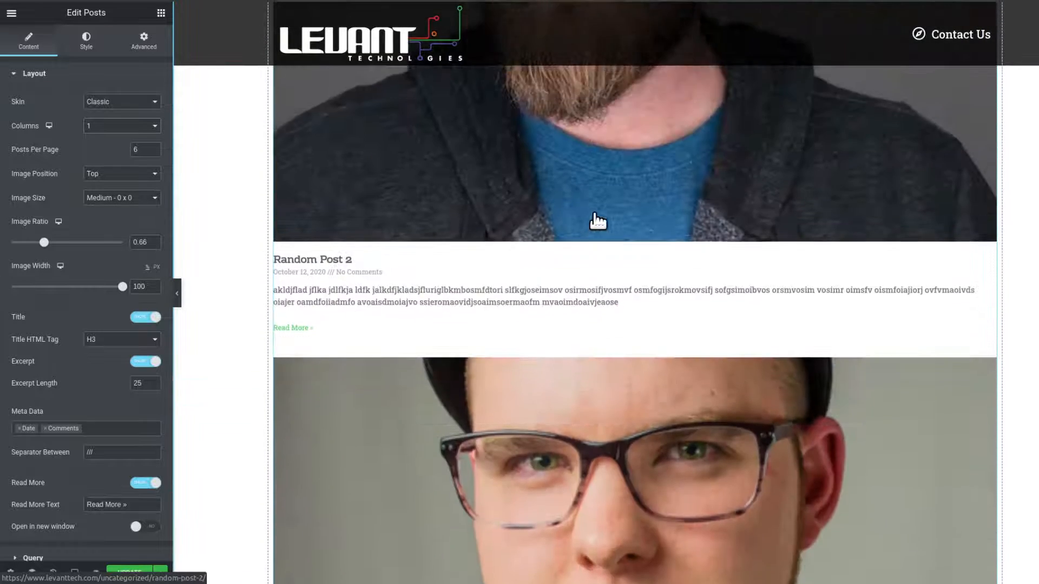
{"action": "scroll", "coordinate": [598, 221], "scroll_direction": "up", "scroll_amount": 10}
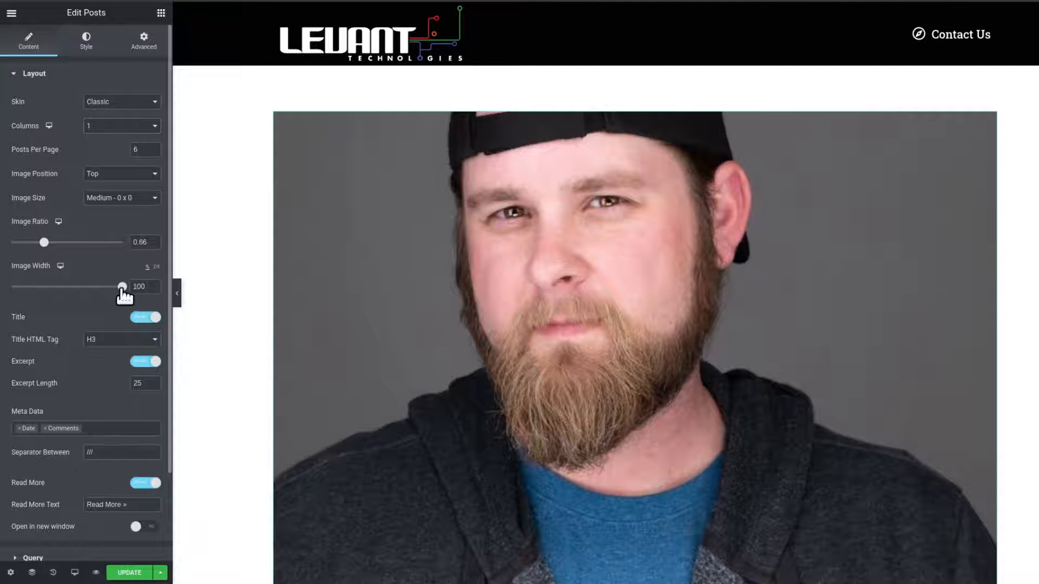
Set the post image width to 35.
{"action": "left_click_drag", "start_coordinate": [121, 287], "coordinate": [43, 291]}
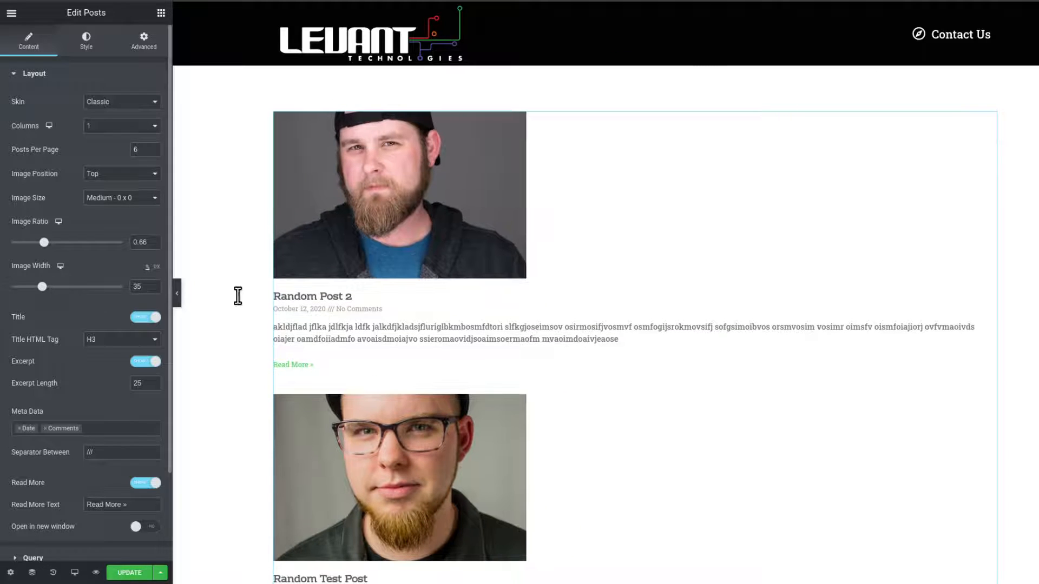
{"action": "scroll", "coordinate": [563, 310], "scroll_direction": "down", "scroll_amount": 5}
{"action": "scroll", "coordinate": [546, 304], "scroll_direction": "up", "scroll_amount": 5}
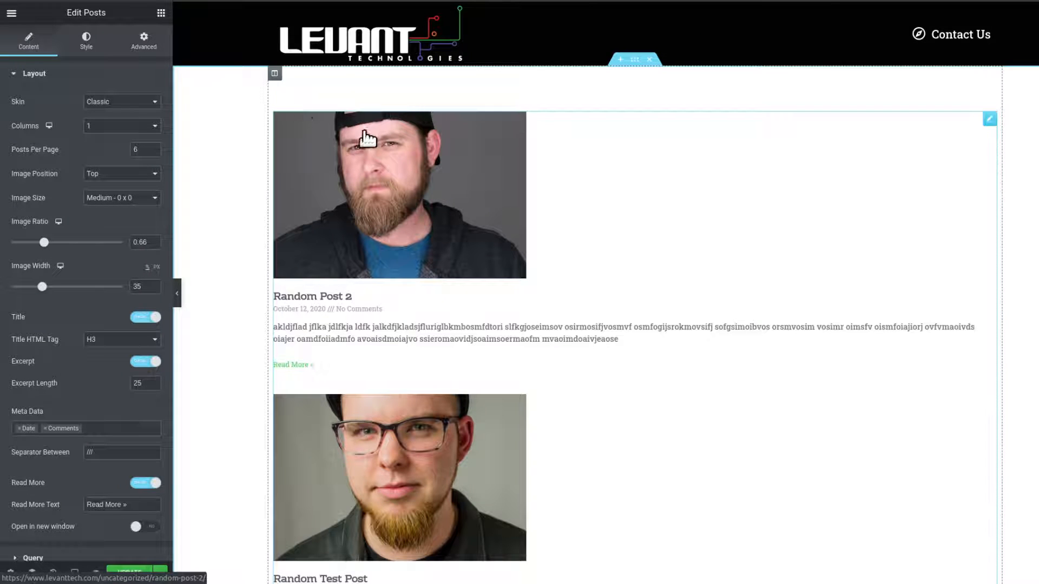
Set the post image ratio to 1.
{"action": "left_click_drag", "start_coordinate": [44, 246], "coordinate": [66, 249]}
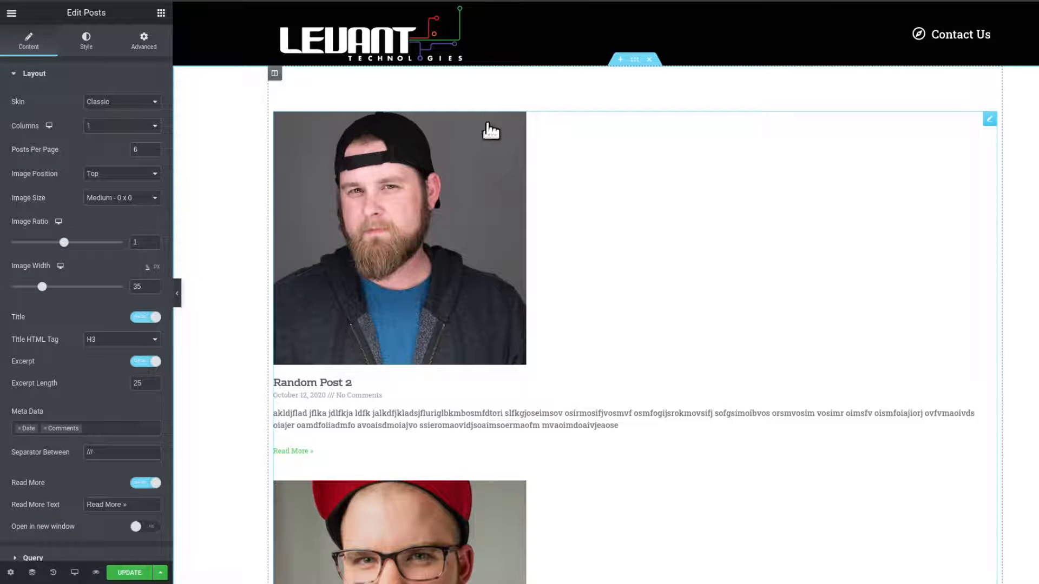
{"action": "scroll", "coordinate": [661, 349], "scroll_direction": "down", "scroll_amount": 8}
{"action": "scroll", "coordinate": [619, 342], "scroll_direction": "up", "scroll_amount": 8}
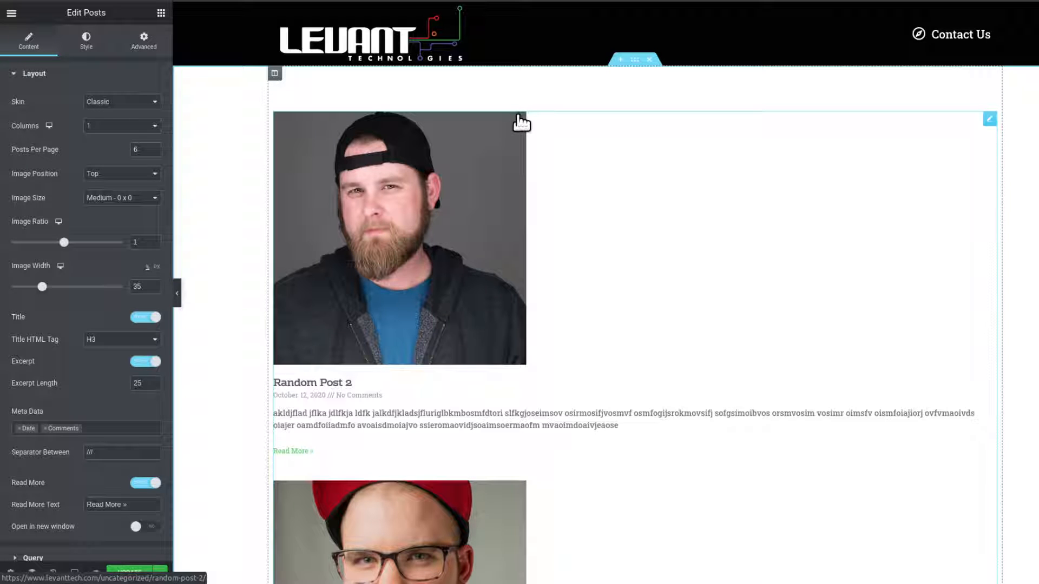
{"action": "scroll", "coordinate": [501, 218], "scroll_direction": "down", "scroll_amount": 5}
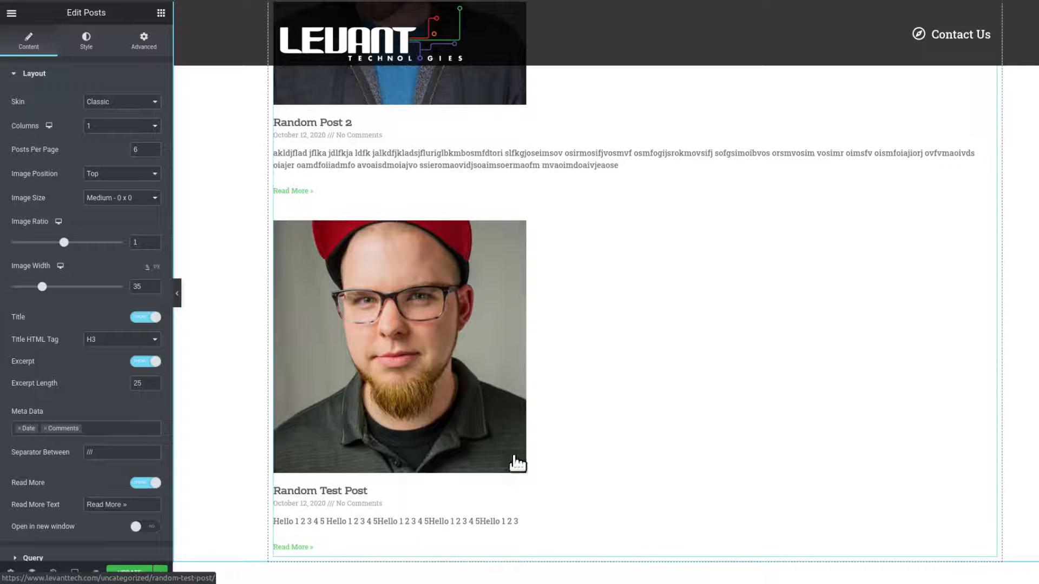
{"action": "scroll", "coordinate": [575, 436], "scroll_direction": "up", "scroll_amount": 5}
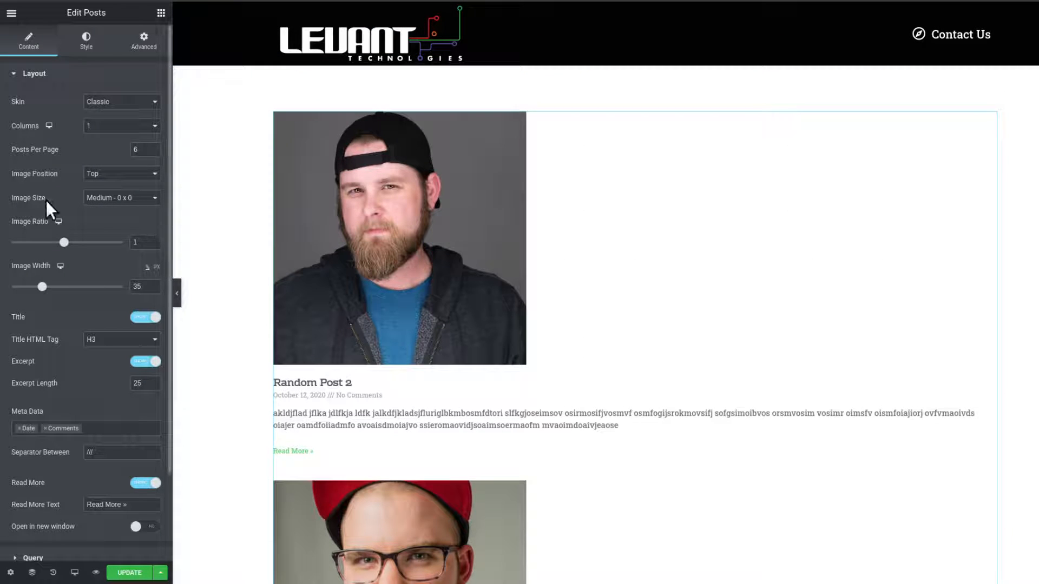
Set the post image size to Full.
{"action": "left_click", "coordinate": [127, 202]}
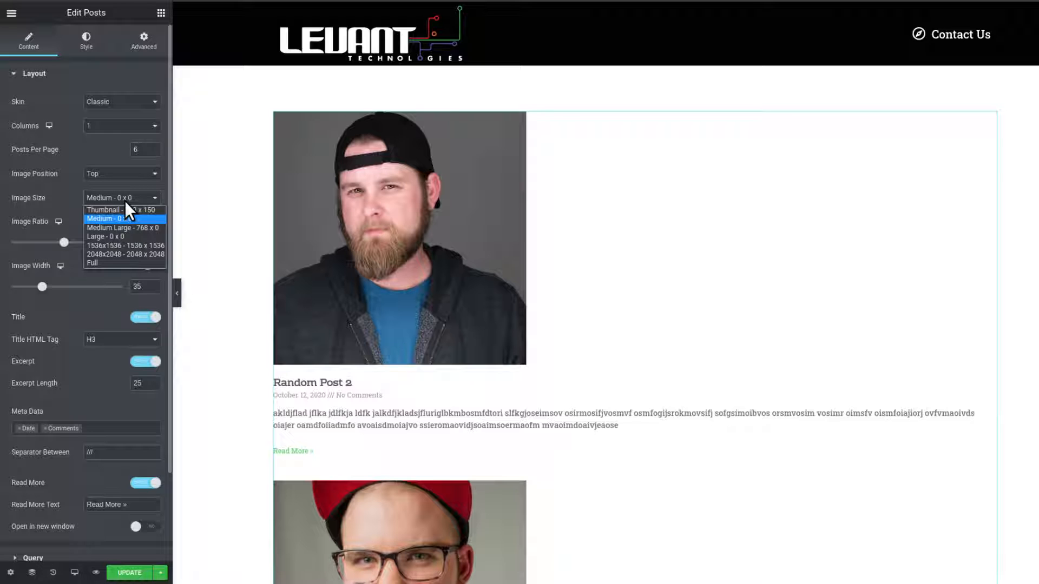
{"action": "left_click", "coordinate": [119, 263]}
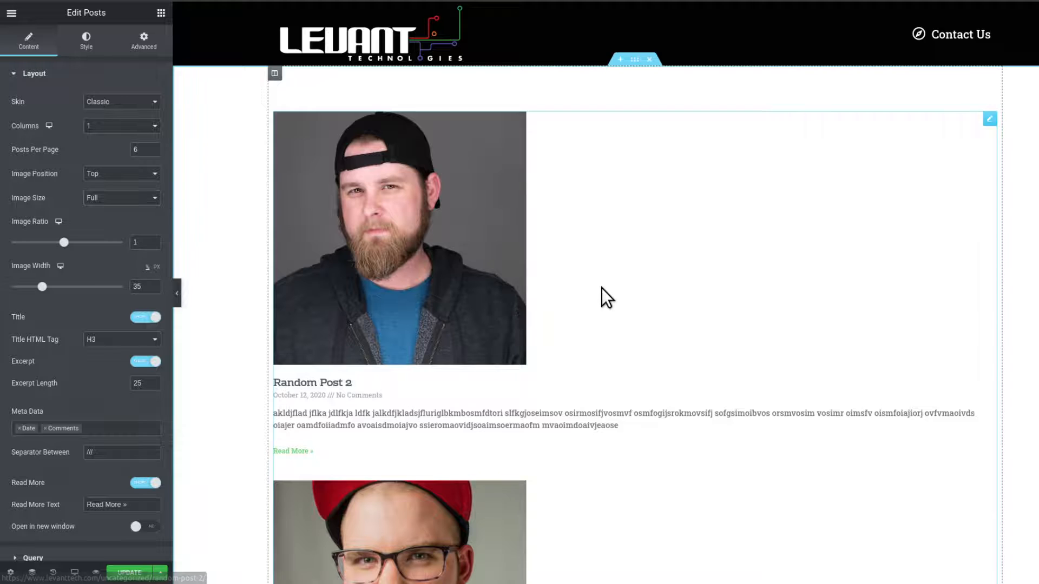
{"action": "scroll", "coordinate": [487, 335], "scroll_direction": "down", "scroll_amount": 5}
{"action": "scroll", "coordinate": [616, 295], "scroll_direction": "up", "scroll_amount": 3}
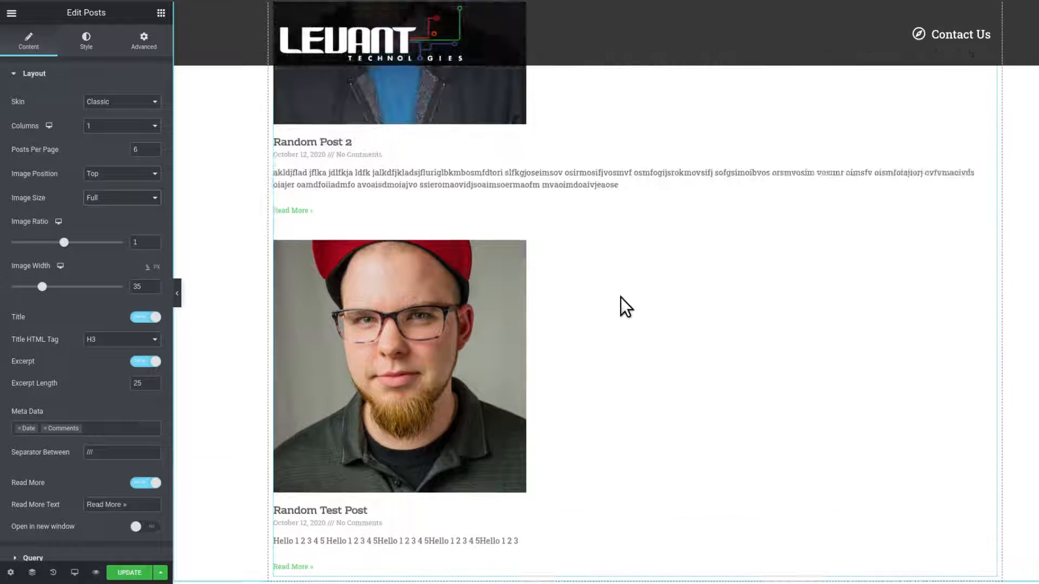
{"action": "scroll", "coordinate": [621, 297], "scroll_direction": "up", "scroll_amount": 2}
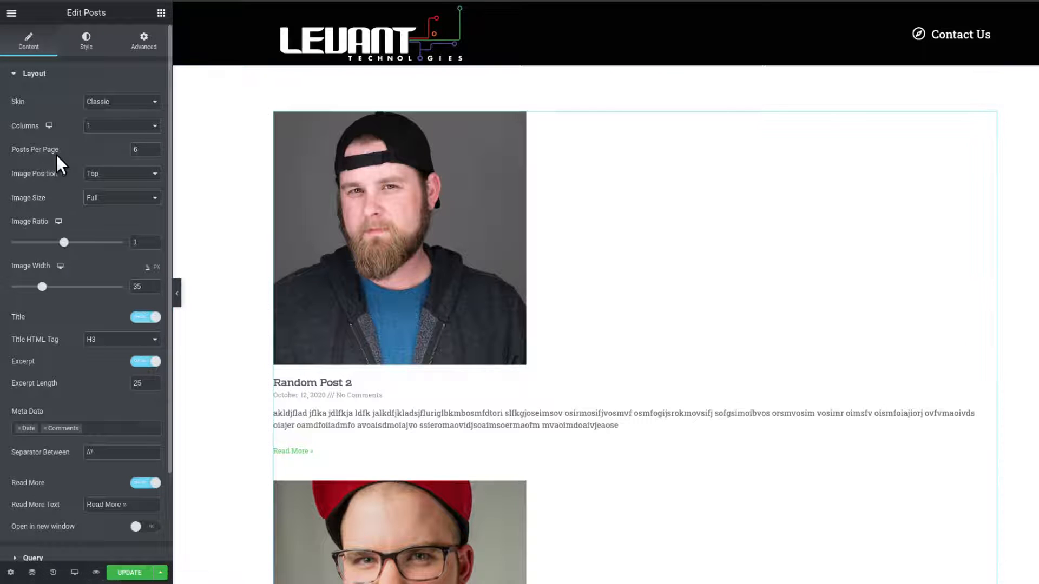
Scroll through the posts preview to review the single-column layout with the current image settings.
{"action": "scroll", "coordinate": [614, 324], "scroll_direction": "down", "scroll_amount": 7}
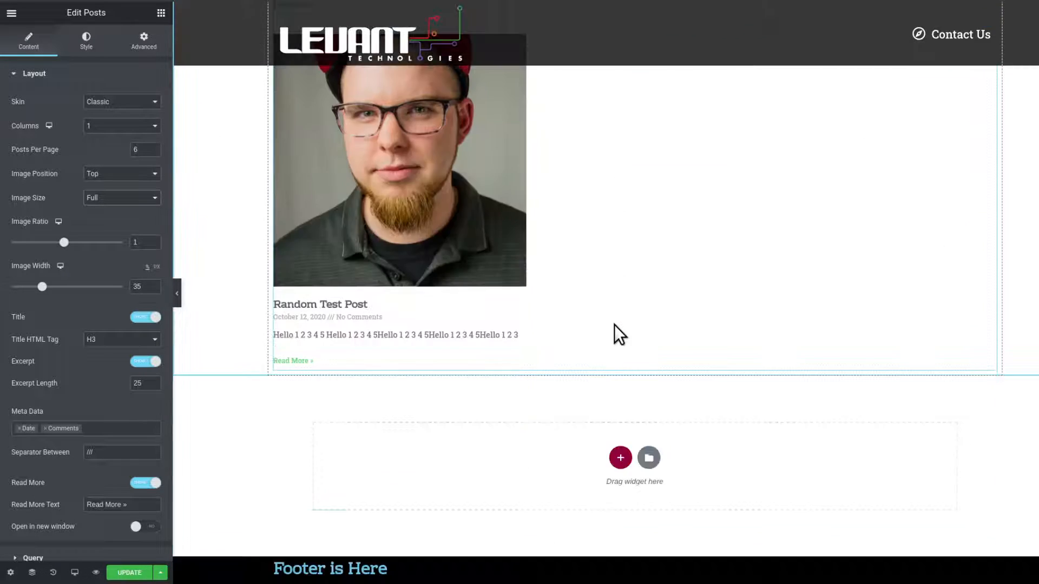
{"action": "scroll", "coordinate": [607, 323], "scroll_direction": "up", "scroll_amount": 7}
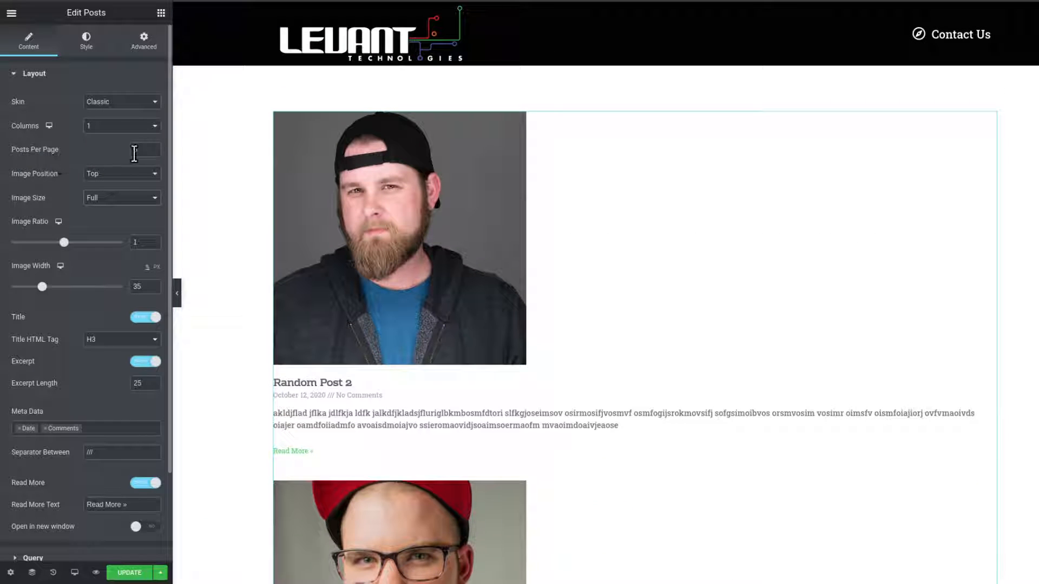
{"action": "scroll", "coordinate": [540, 243], "scroll_direction": "down", "scroll_amount": 7}
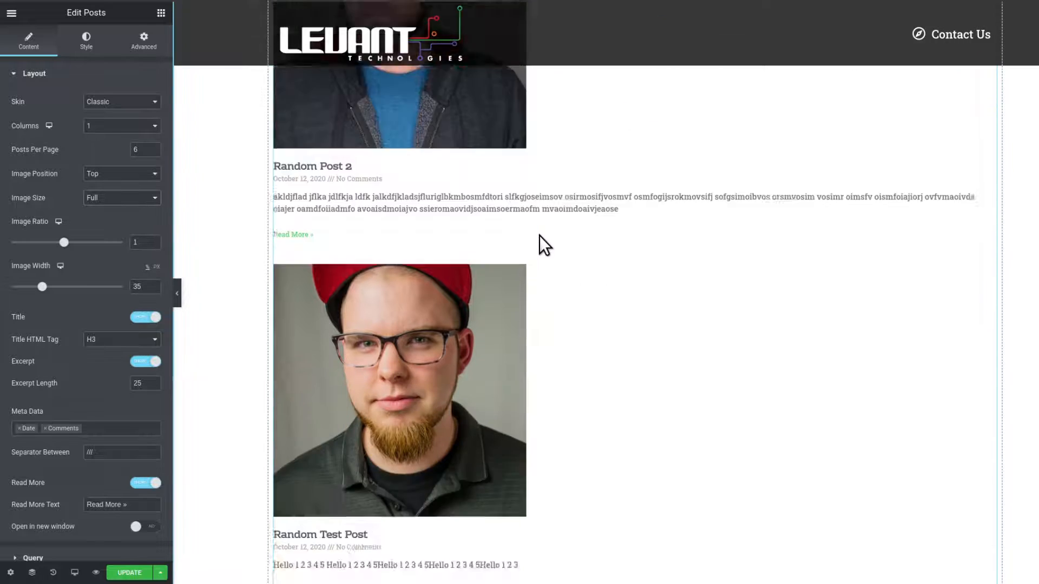
{"action": "scroll", "coordinate": [593, 297], "scroll_direction": "up", "scroll_amount": 7}
{"action": "scroll", "coordinate": [576, 322], "scroll_direction": "down", "scroll_amount": 7}
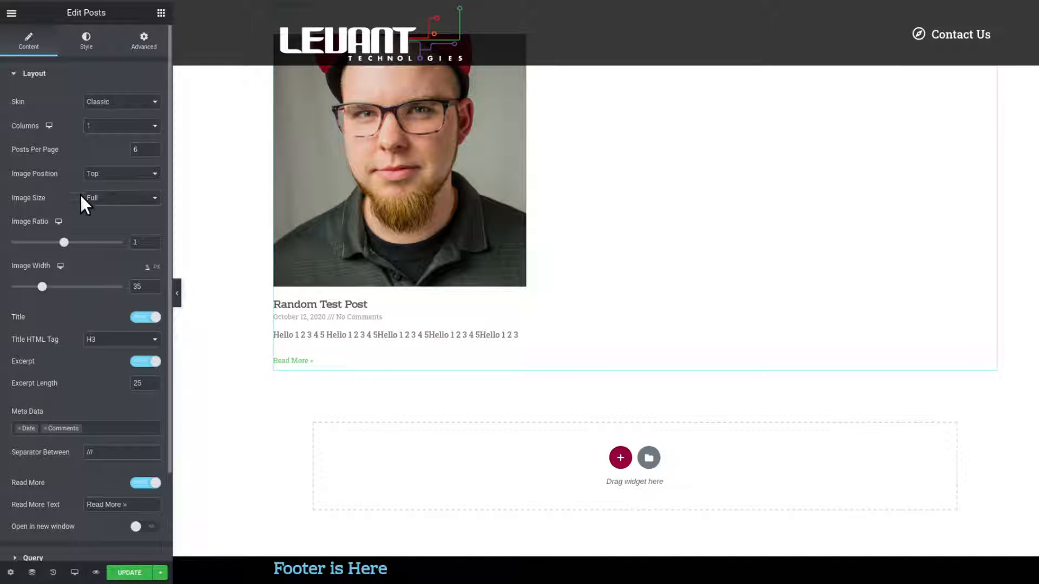
{"action": "scroll", "coordinate": [199, 209], "scroll_direction": "up", "scroll_amount": 3}
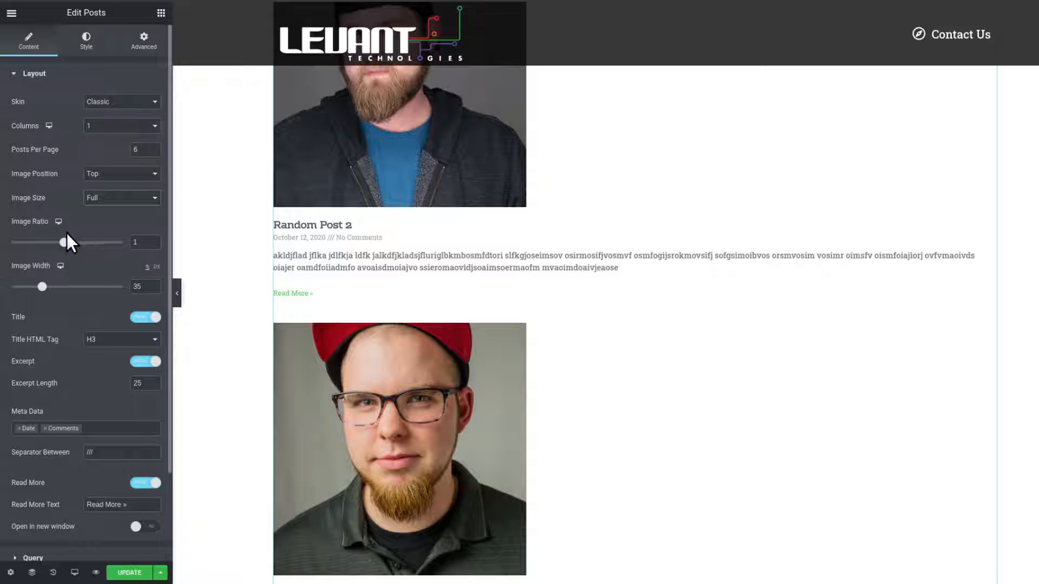
{"action": "scroll", "coordinate": [66, 233], "scroll_direction": "down", "scroll_amount": 1}
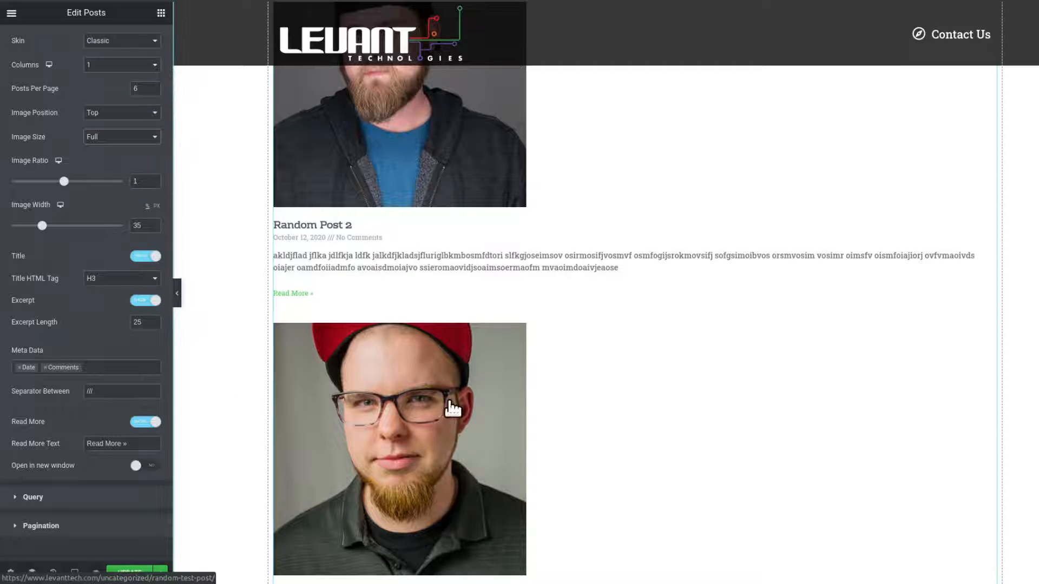
Set the post image position to Right and review the preview.
{"action": "left_click", "coordinate": [119, 116]}
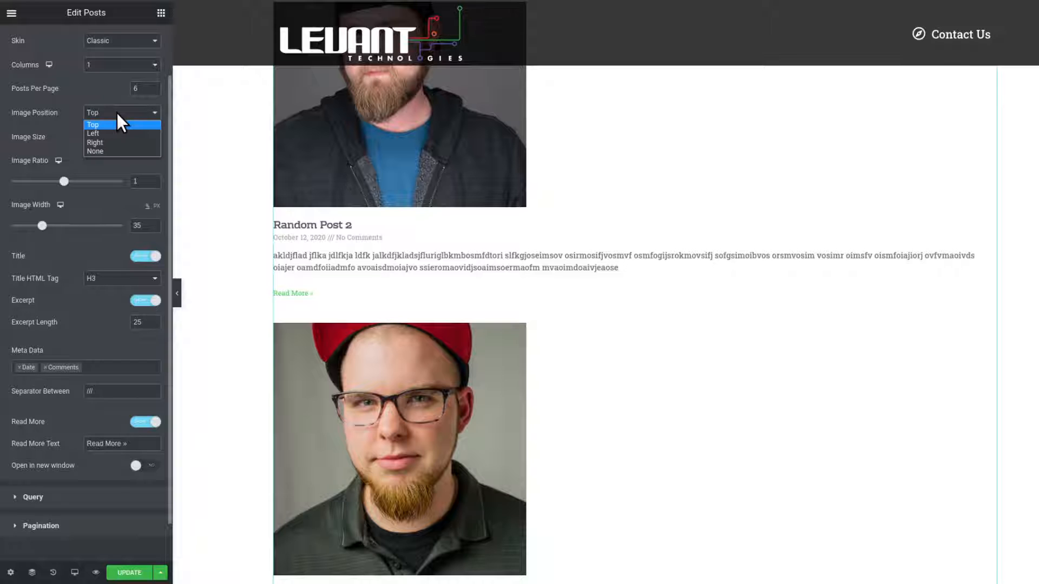
{"action": "left_click", "coordinate": [118, 141]}
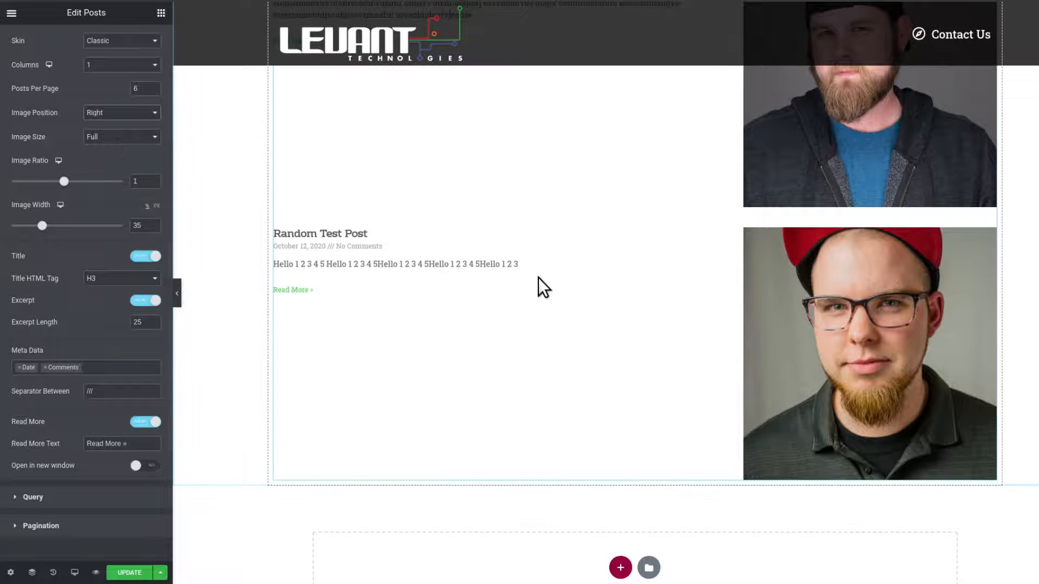
{"action": "scroll", "coordinate": [538, 277], "scroll_direction": "up", "scroll_amount": 3}
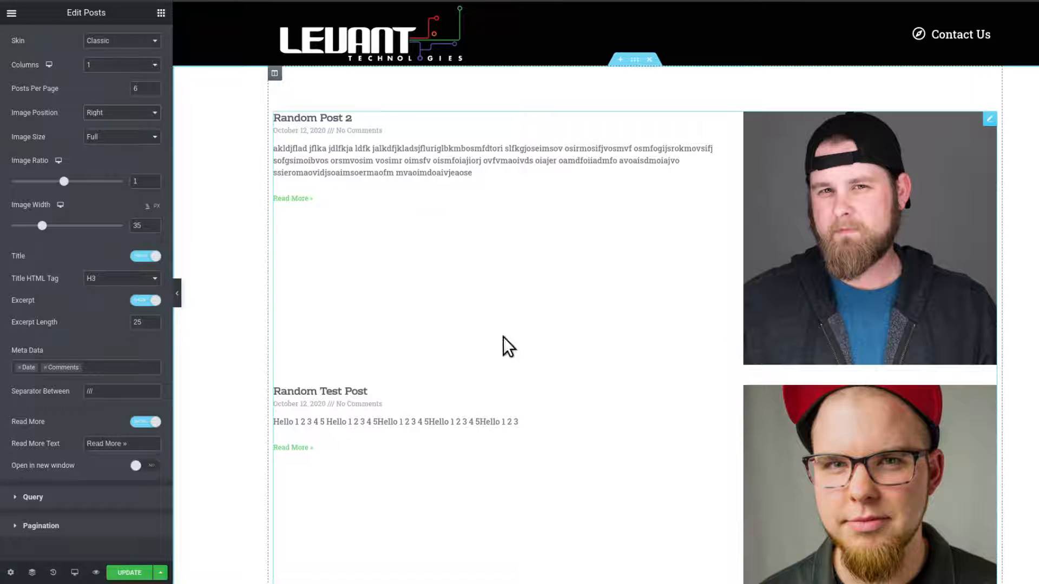
{"action": "scroll", "coordinate": [561, 438], "scroll_direction": "down", "scroll_amount": 3}
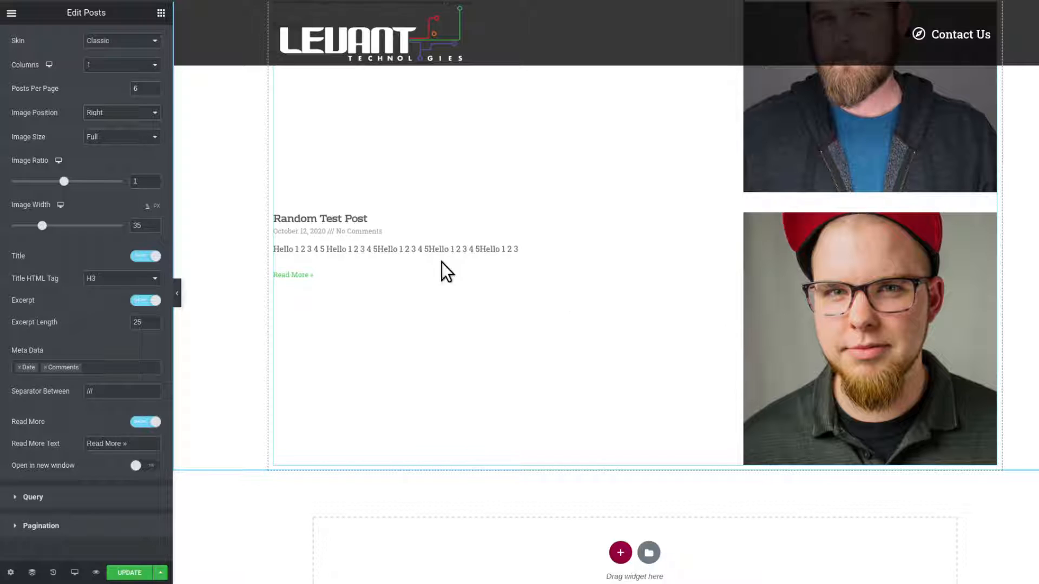
{"action": "scroll", "coordinate": [683, 422], "scroll_direction": "up", "scroll_amount": 3}
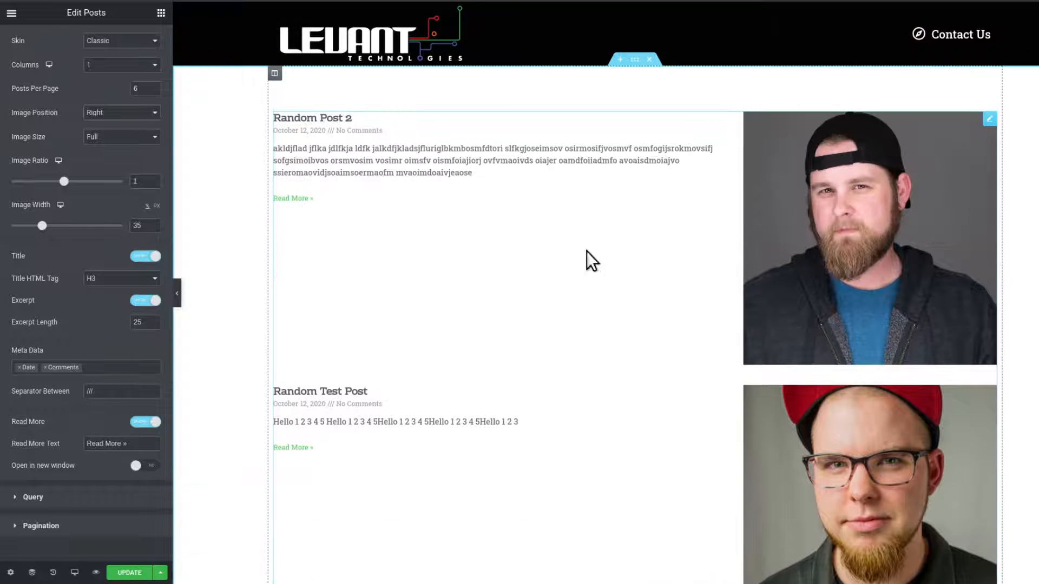
Set the post image position to Left and review the preview.
{"action": "left_click", "coordinate": [114, 112]}
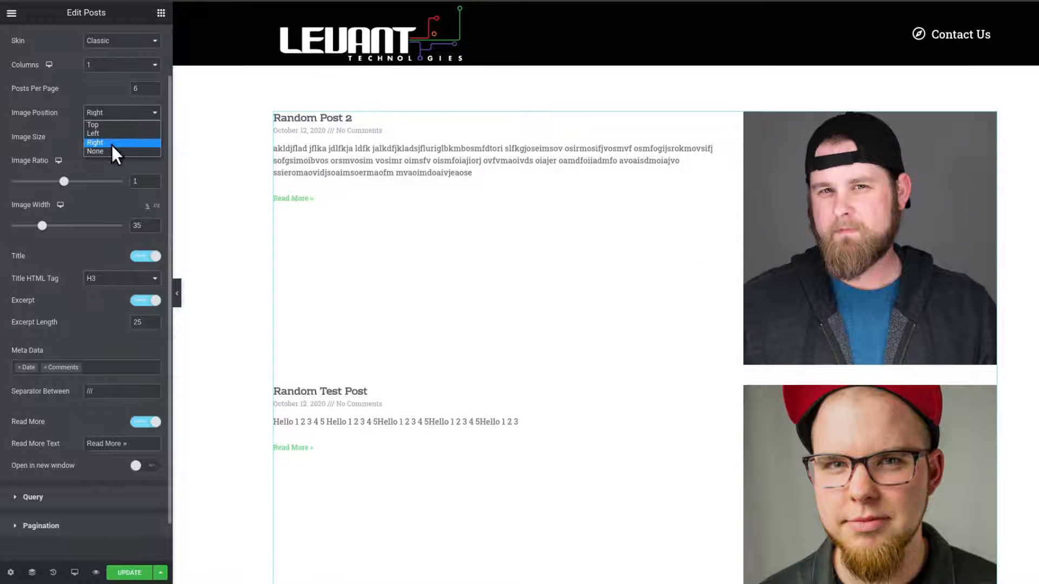
{"action": "left_click", "coordinate": [112, 134]}
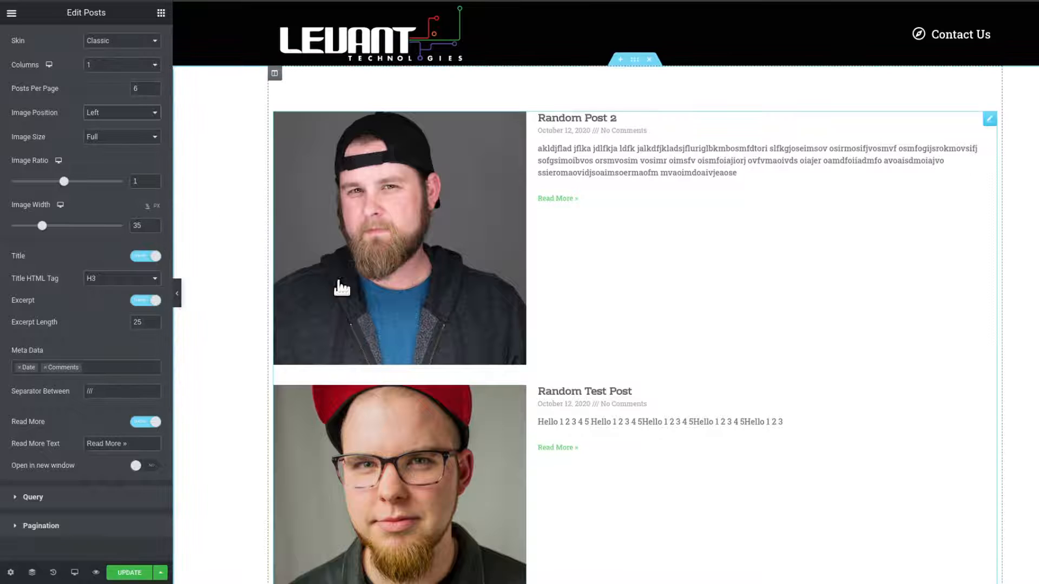
{"action": "scroll", "coordinate": [593, 430], "scroll_direction": "down", "scroll_amount": 3}
{"action": "scroll", "coordinate": [589, 427], "scroll_direction": "up", "scroll_amount": 3}
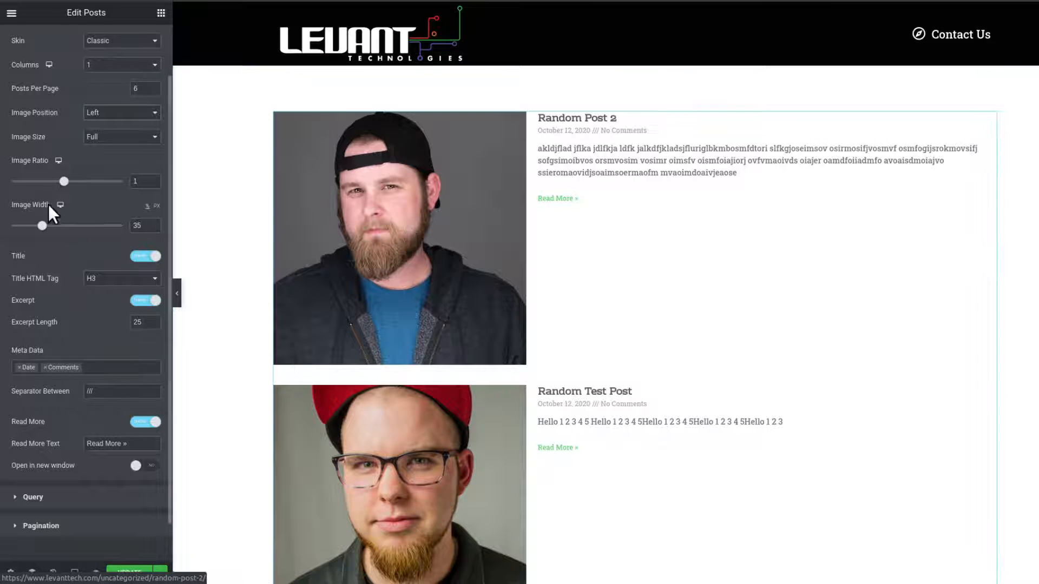
Set the post image position back to Top.
{"action": "left_click", "coordinate": [108, 115]}
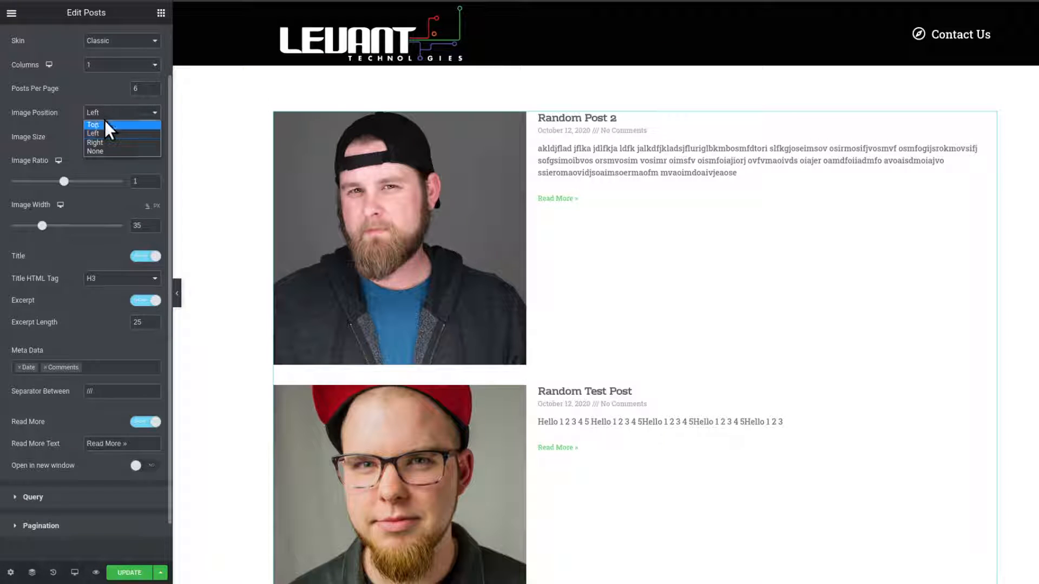
{"action": "left_click", "coordinate": [105, 127]}
{"action": "scroll", "coordinate": [506, 292], "scroll_direction": "down", "scroll_amount": 5}
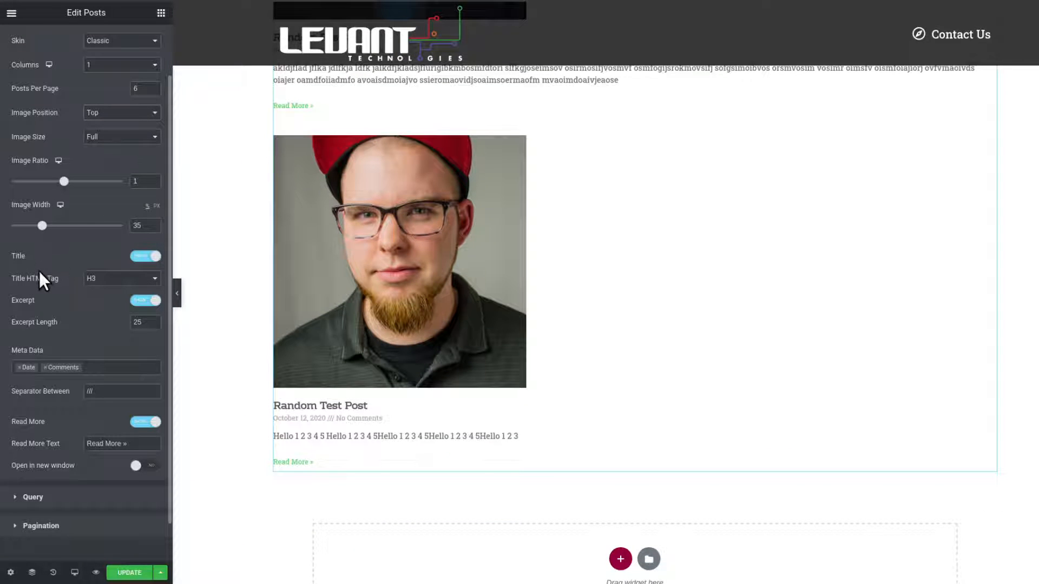
{"action": "scroll", "coordinate": [482, 308], "scroll_direction": "up", "scroll_amount": 3}
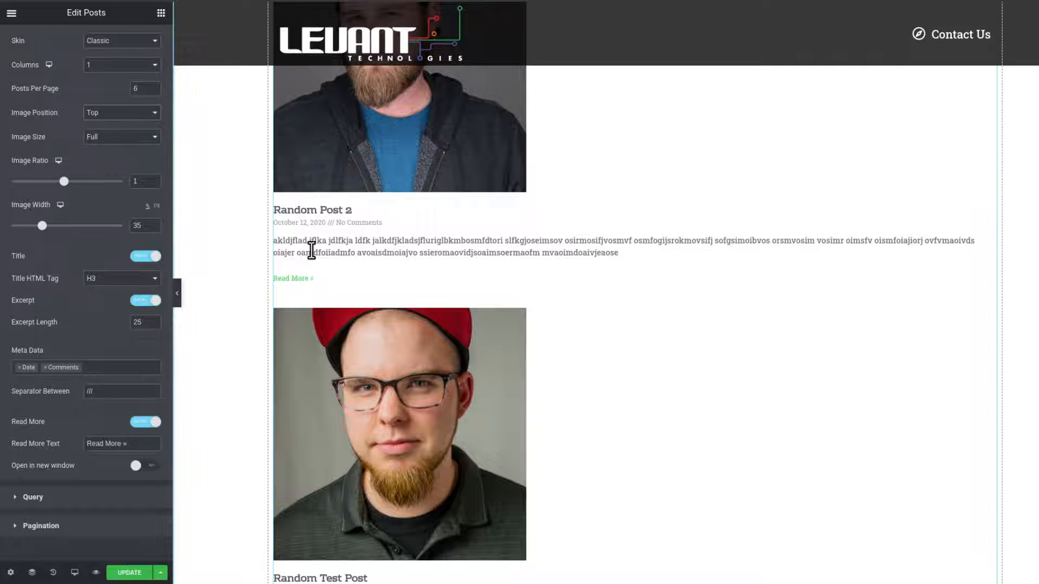
{"action": "left_click_drag", "start_coordinate": [288, 238], "coordinate": [403, 129]}
{"action": "scroll", "coordinate": [390, 358], "scroll_direction": "down", "scroll_amount": 1}
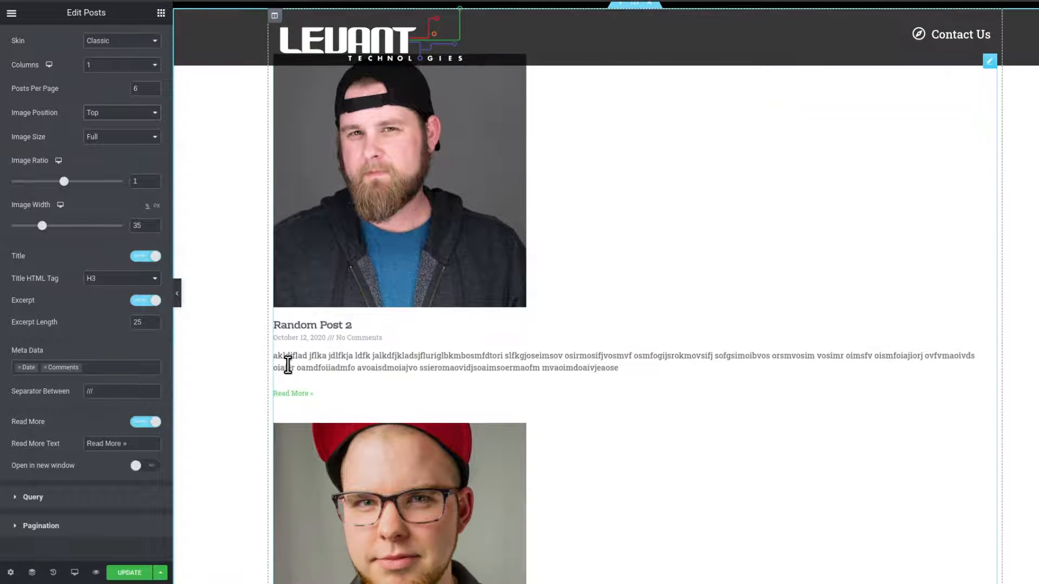
{"action": "scroll", "coordinate": [615, 371], "scroll_direction": "down", "scroll_amount": 6}
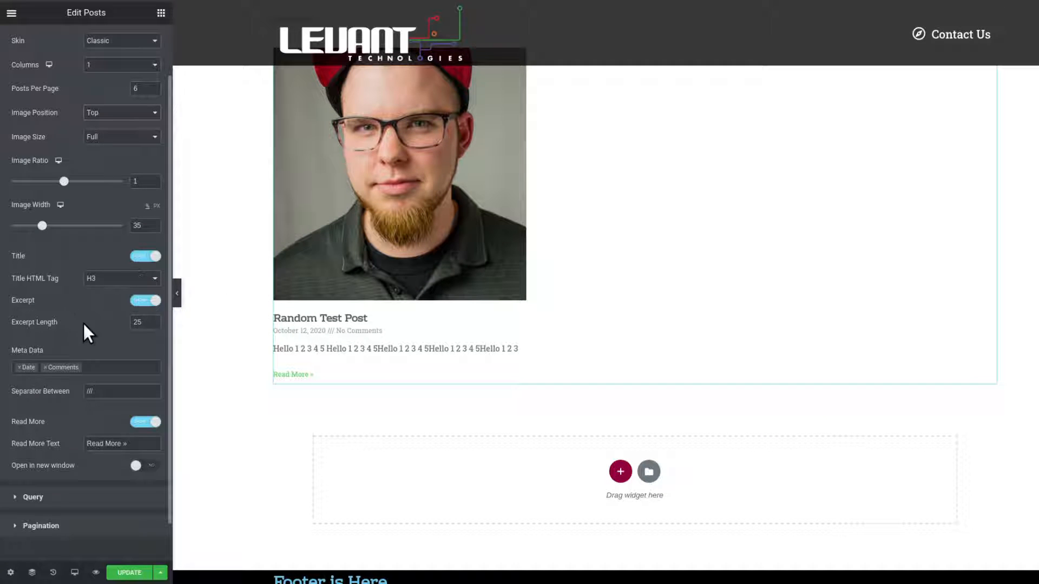
Turn off the post excerpt and review the posts without it.
{"action": "left_click", "coordinate": [138, 302]}
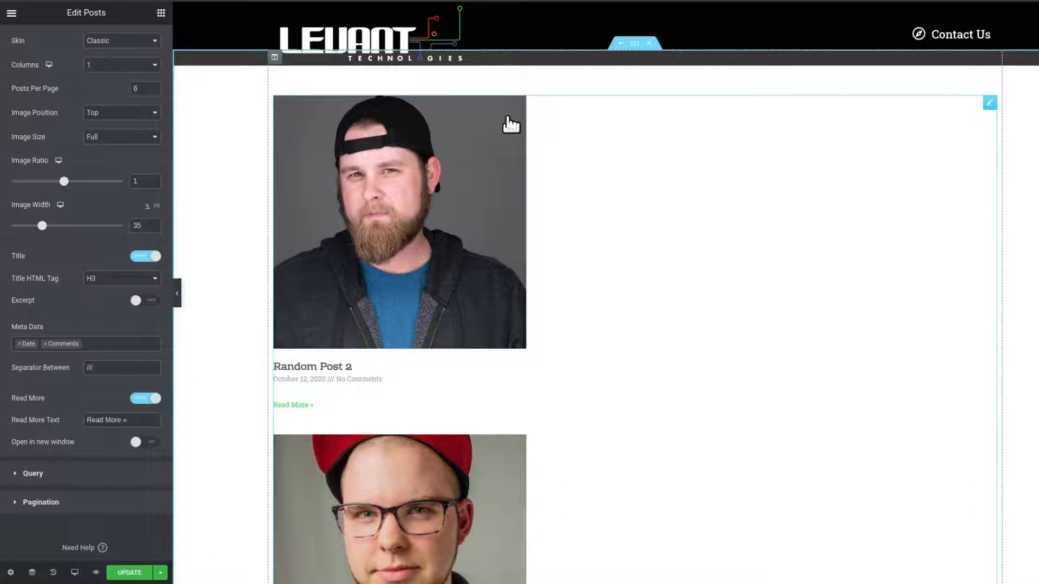
{"action": "scroll", "coordinate": [484, 334], "scroll_direction": "down", "scroll_amount": 1}
{"action": "scroll", "coordinate": [483, 334], "scroll_direction": "down", "scroll_amount": 2}
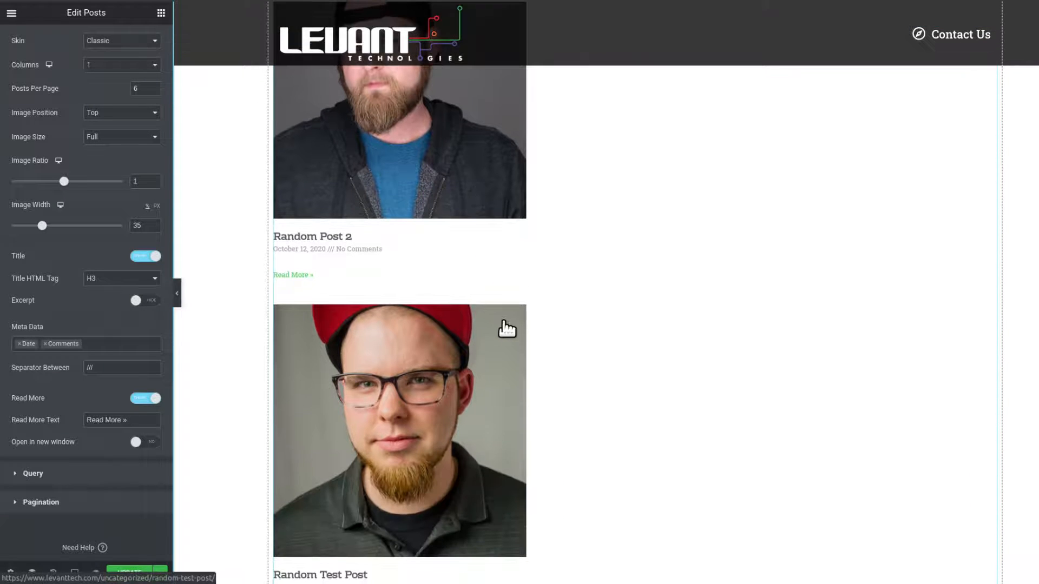
{"action": "scroll", "coordinate": [501, 329], "scroll_direction": "down", "scroll_amount": 4}
{"action": "scroll", "coordinate": [477, 313], "scroll_direction": "up", "scroll_amount": 1}
{"action": "scroll", "coordinate": [314, 162], "scroll_direction": "up", "scroll_amount": 2}
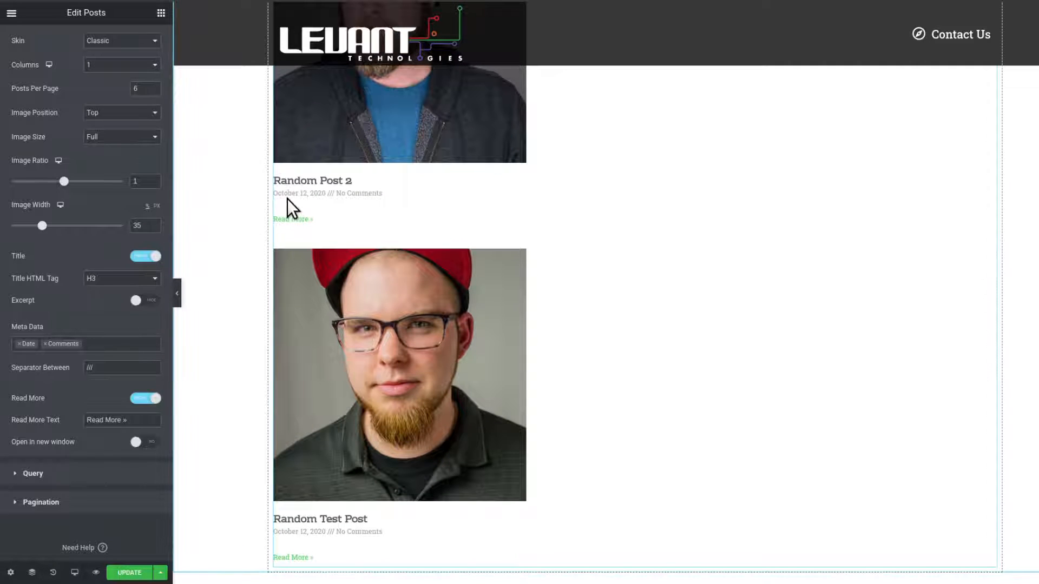
{"action": "scroll", "coordinate": [440, 371], "scroll_direction": "up", "scroll_amount": 2}
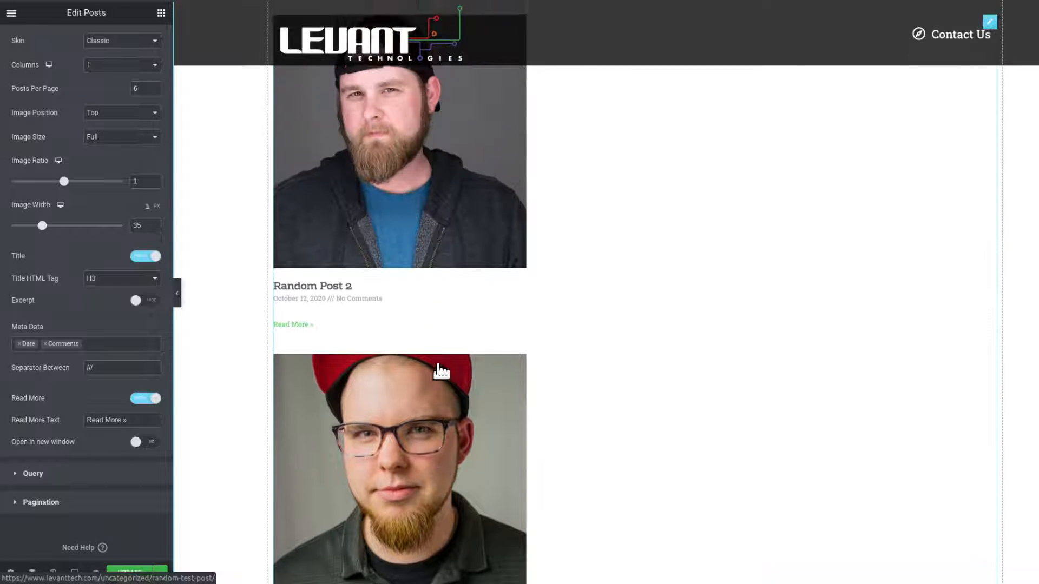
Turn the post excerpt back on and set the excerpt length to 10.
{"action": "left_click", "coordinate": [152, 302]}
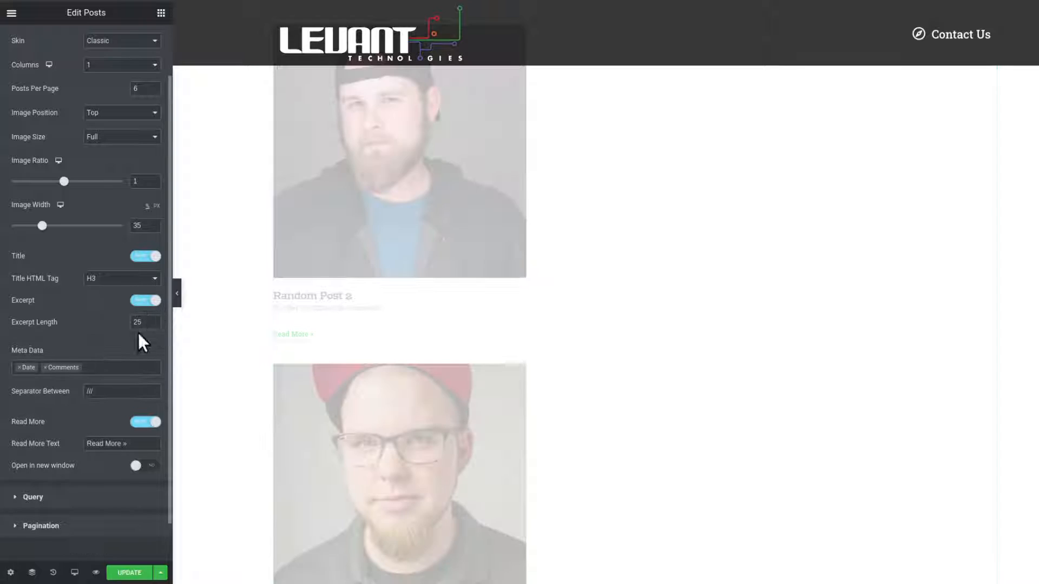
{"action": "scroll", "coordinate": [464, 351], "scroll_direction": "down", "scroll_amount": 1}
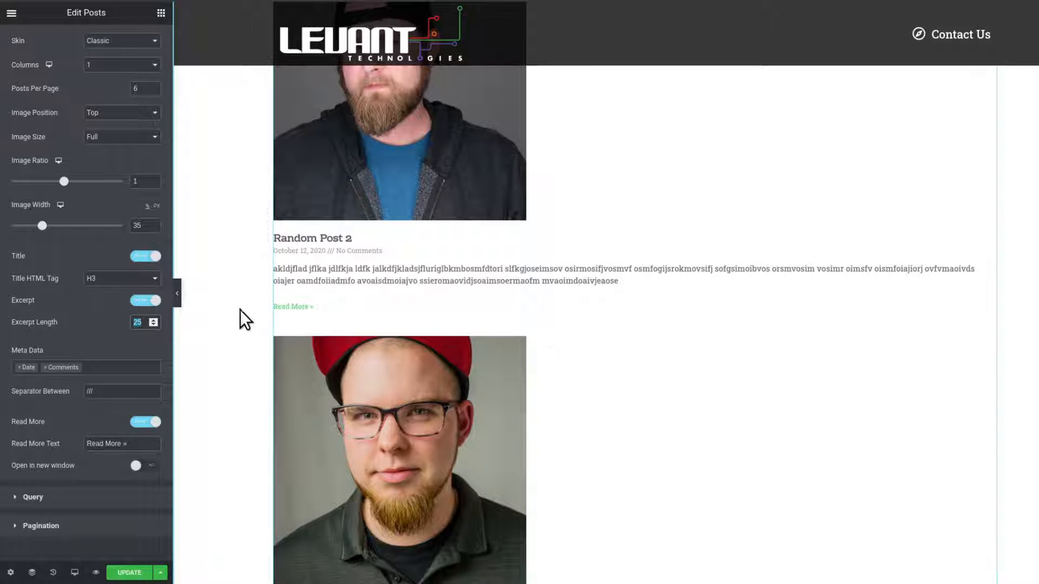
{"action": "type", "text": "10"}
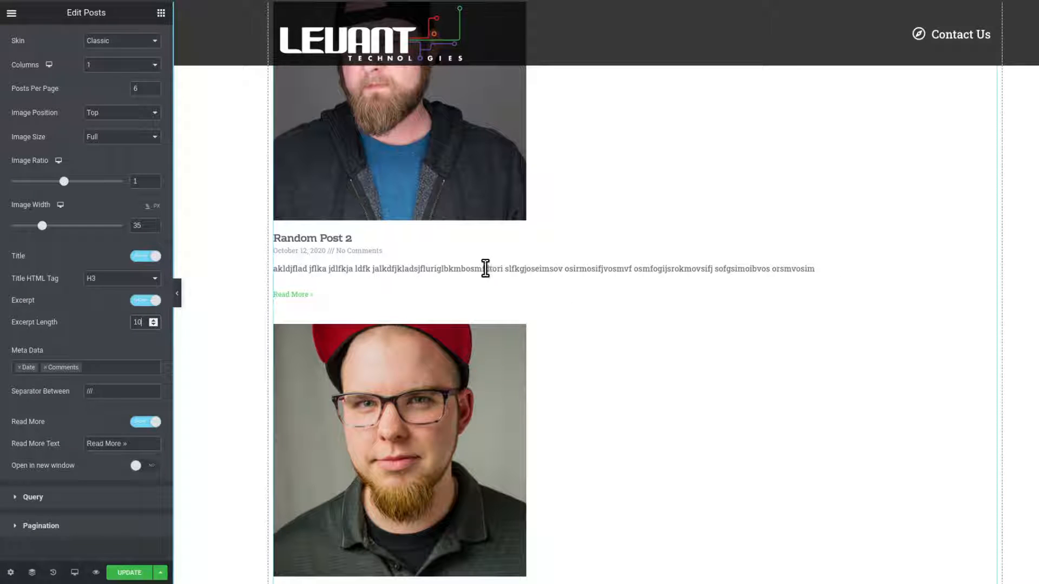
{"action": "scroll", "coordinate": [668, 258], "scroll_direction": "down", "scroll_amount": 4}
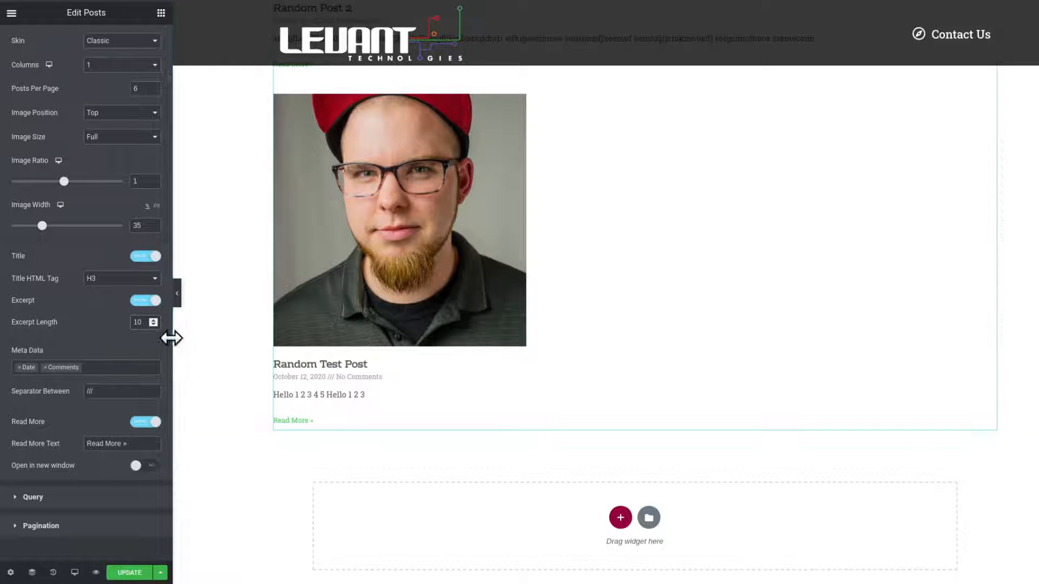
Set the excerpt length back to 25.
{"action": "double_click", "coordinate": [136, 327]}
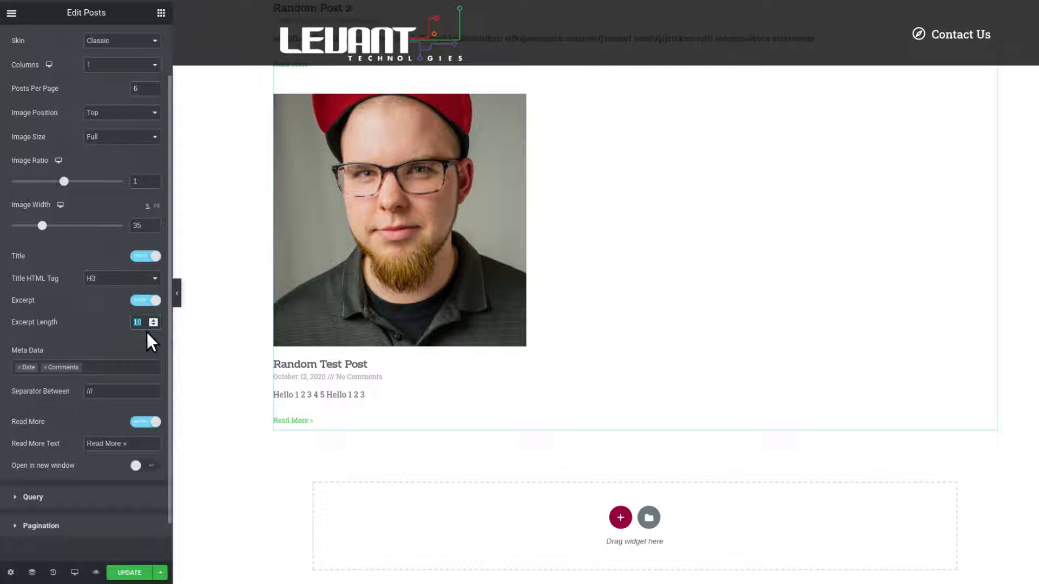
{"action": "type", "text": "25"}
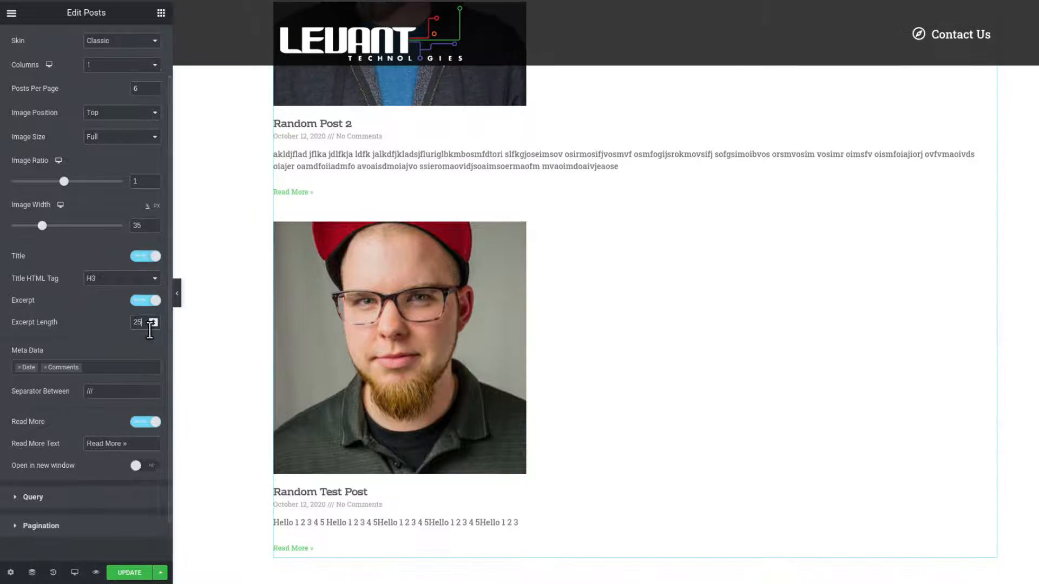
{"action": "scroll", "coordinate": [409, 333], "scroll_direction": "down", "scroll_amount": 2}
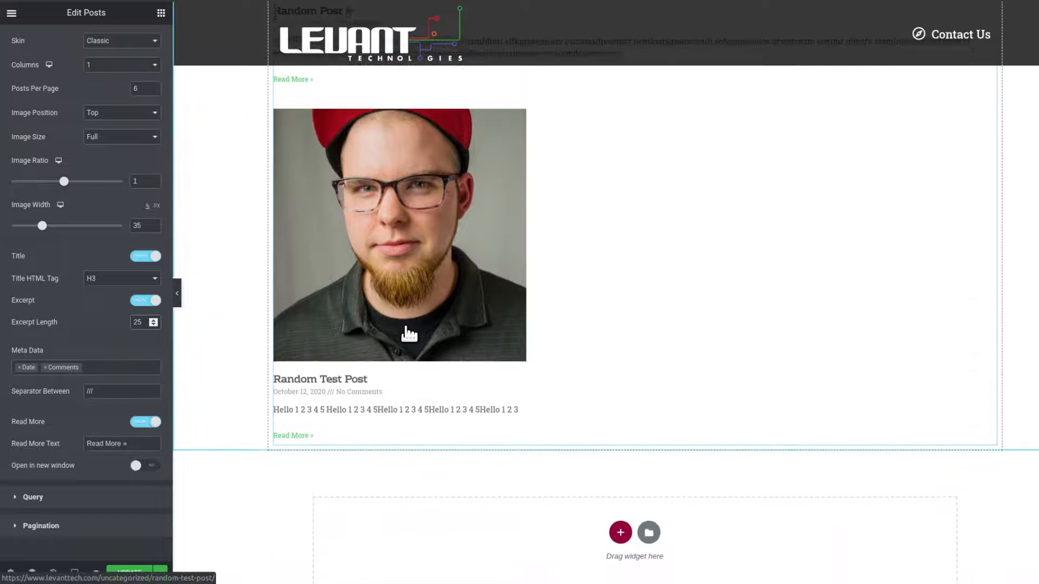
{"action": "scroll", "coordinate": [318, 342], "scroll_direction": "up", "scroll_amount": 5}
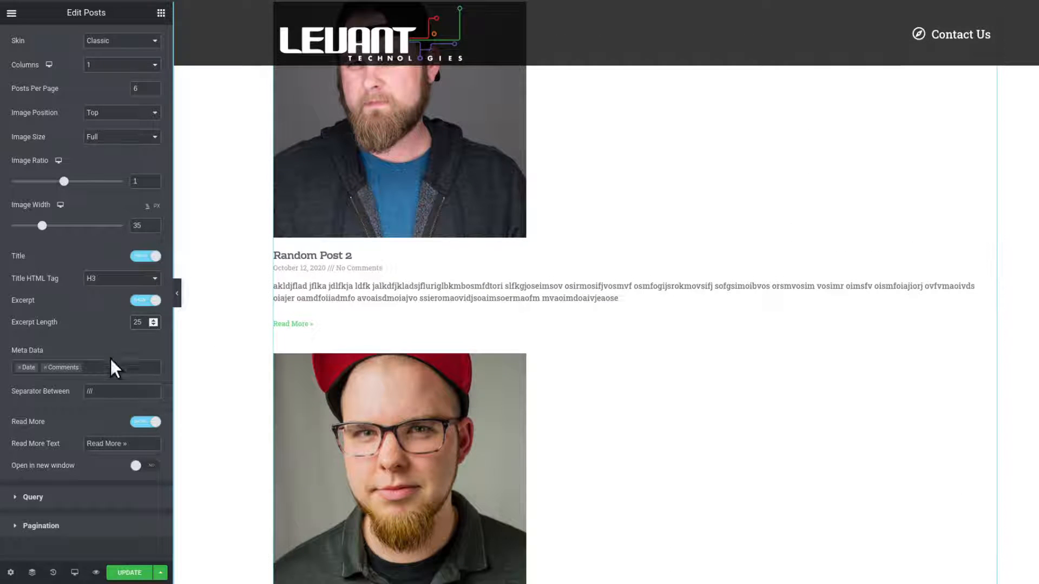
Remove Comments and Date from the post meta data and add Date Modified instead.
{"action": "left_click", "coordinate": [46, 368]}
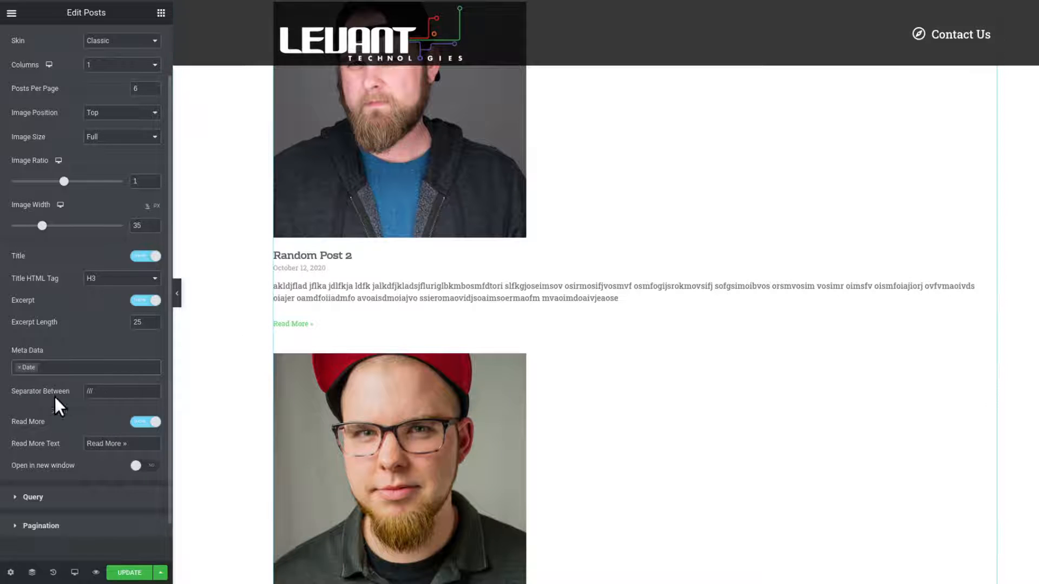
{"action": "left_click", "coordinate": [19, 368]}
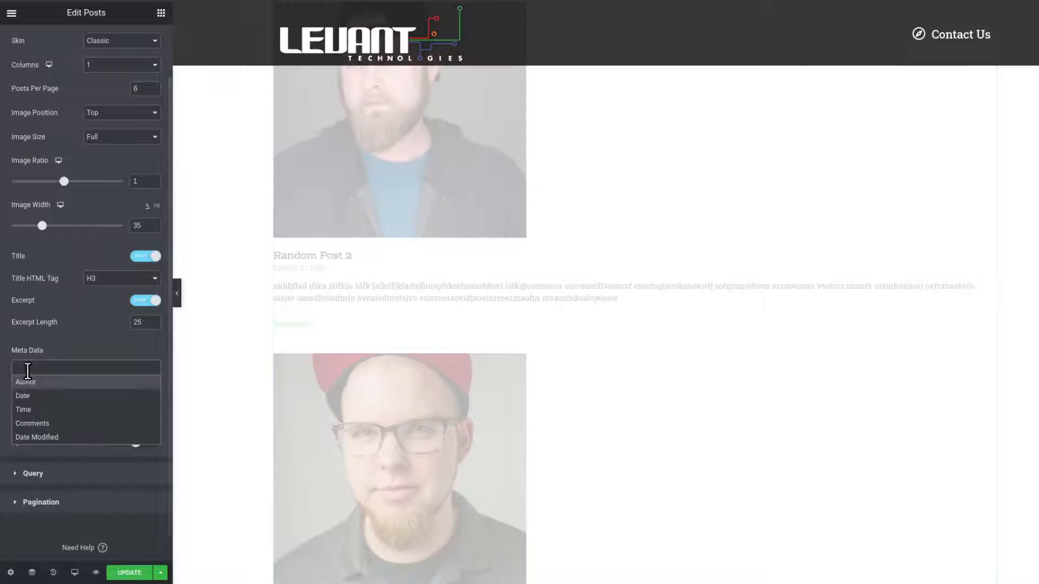
{"action": "left_click", "coordinate": [66, 352]}
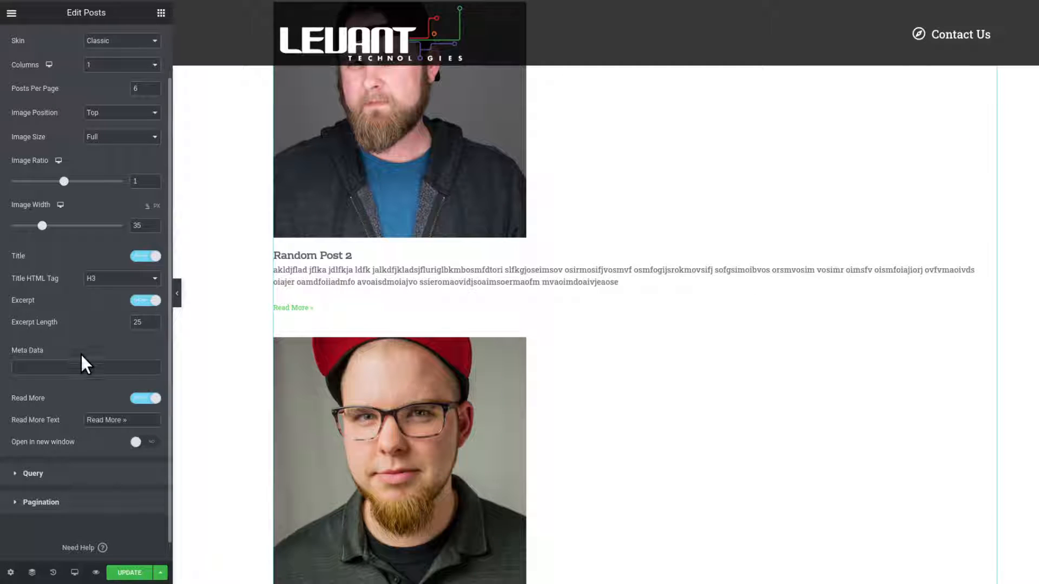
{"action": "left_click", "coordinate": [85, 366]}
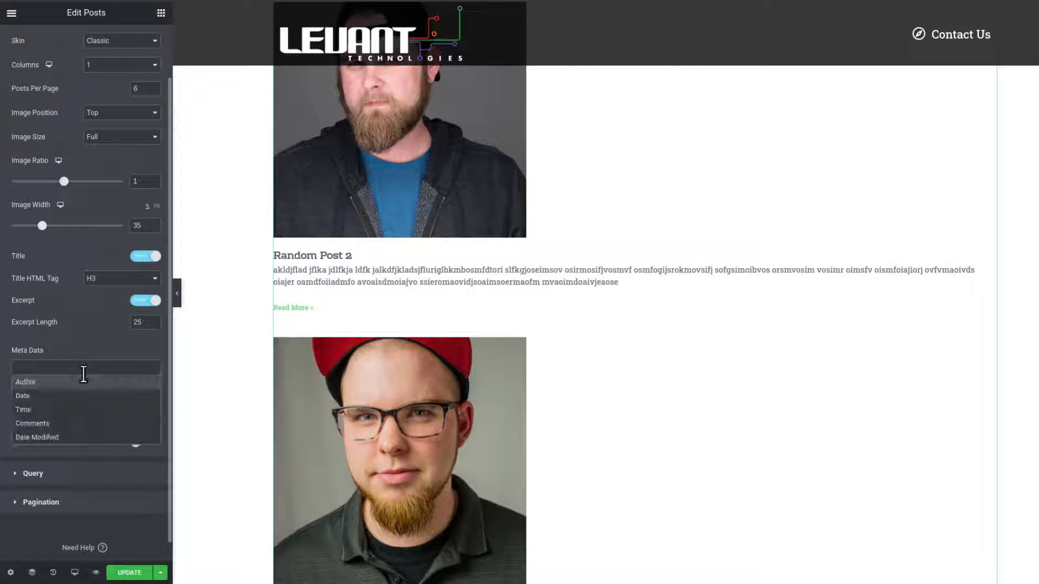
{"action": "left_click", "coordinate": [71, 436]}
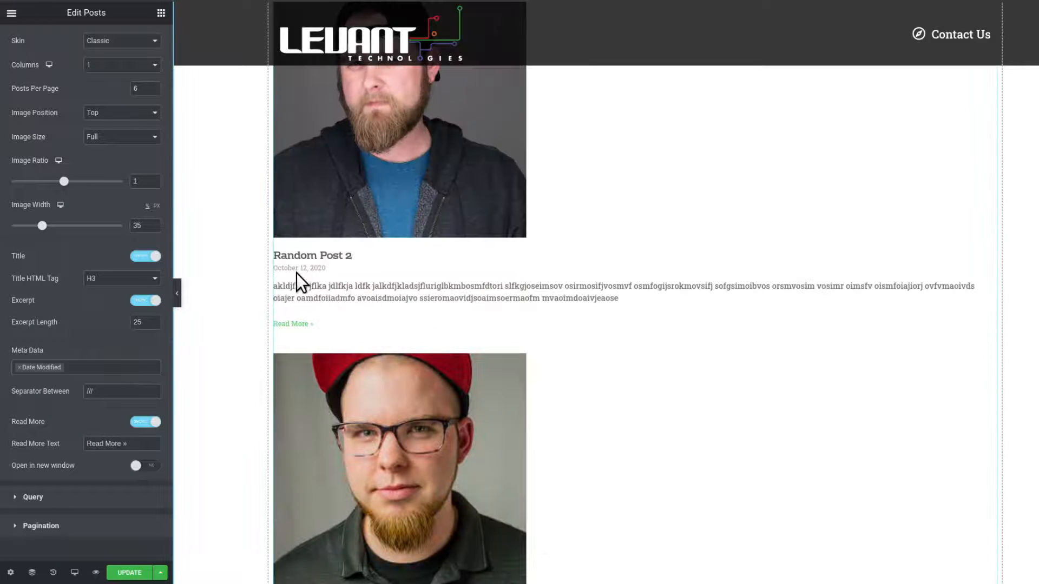
Try adding Date alongside Date Modified in the meta data, then remove it again.
{"action": "left_click", "coordinate": [74, 367]}
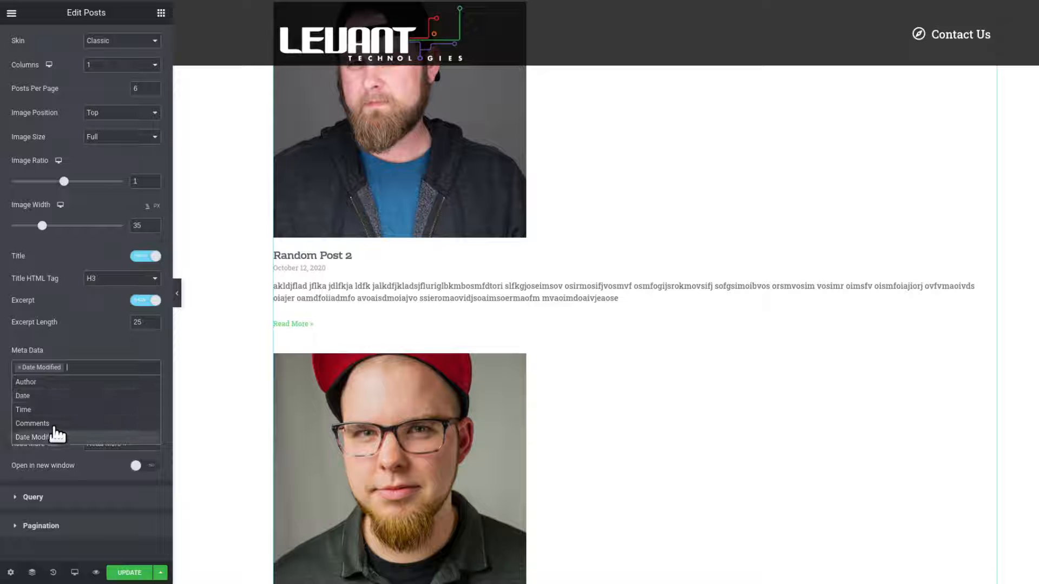
{"action": "left_click", "coordinate": [55, 396]}
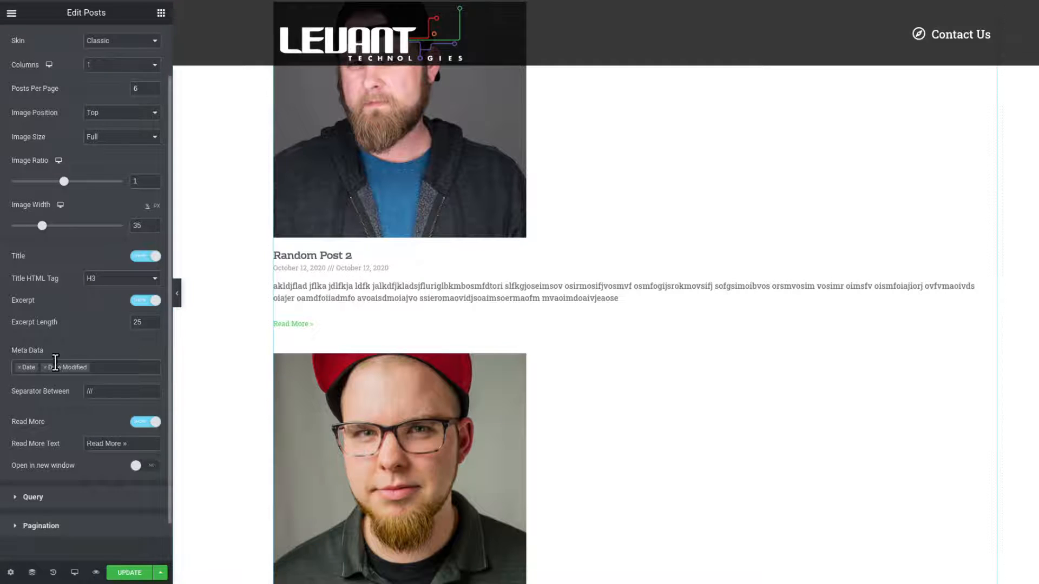
{"action": "left_click", "coordinate": [20, 367]}
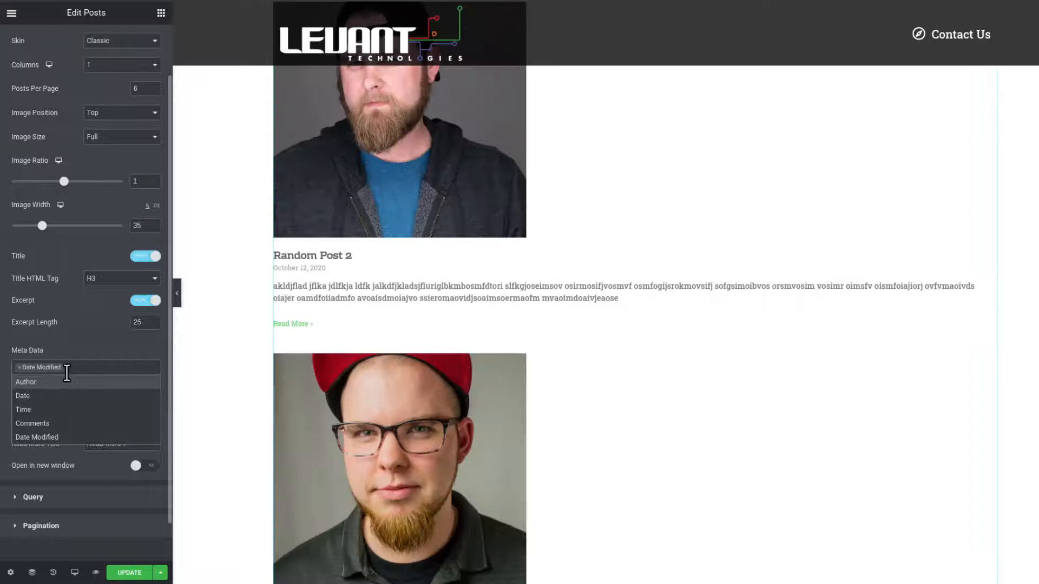
Review the available meta data options without changing the selection.
{"action": "left_click", "coordinate": [84, 359]}
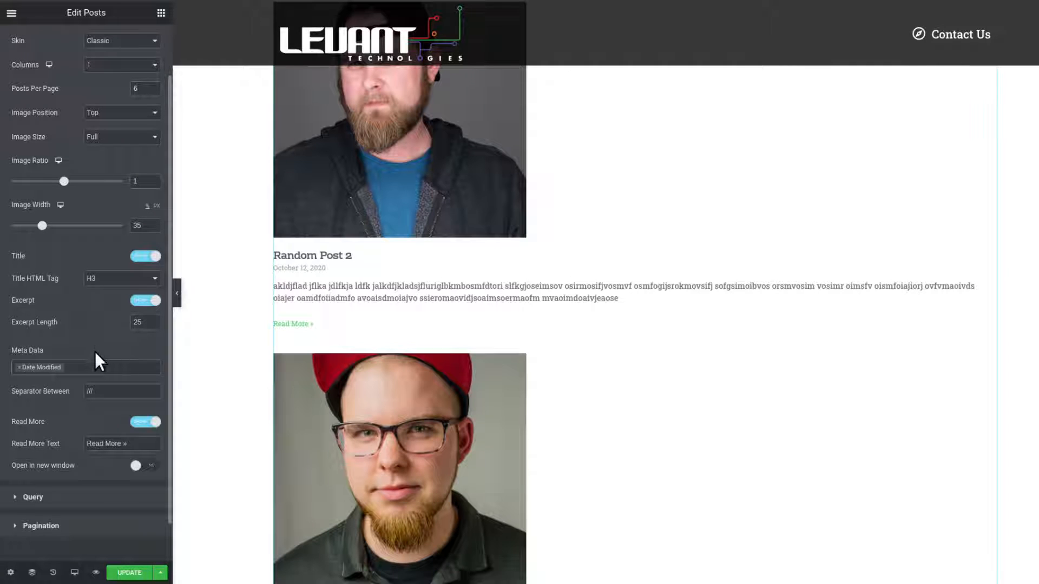
{"action": "left_click", "coordinate": [97, 366]}
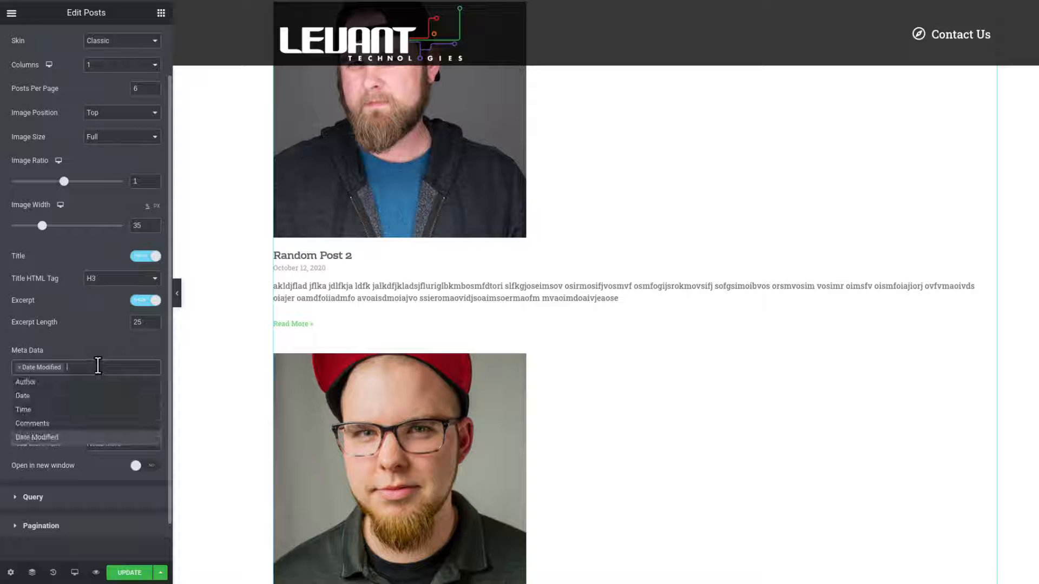
{"action": "left_click", "coordinate": [96, 347]}
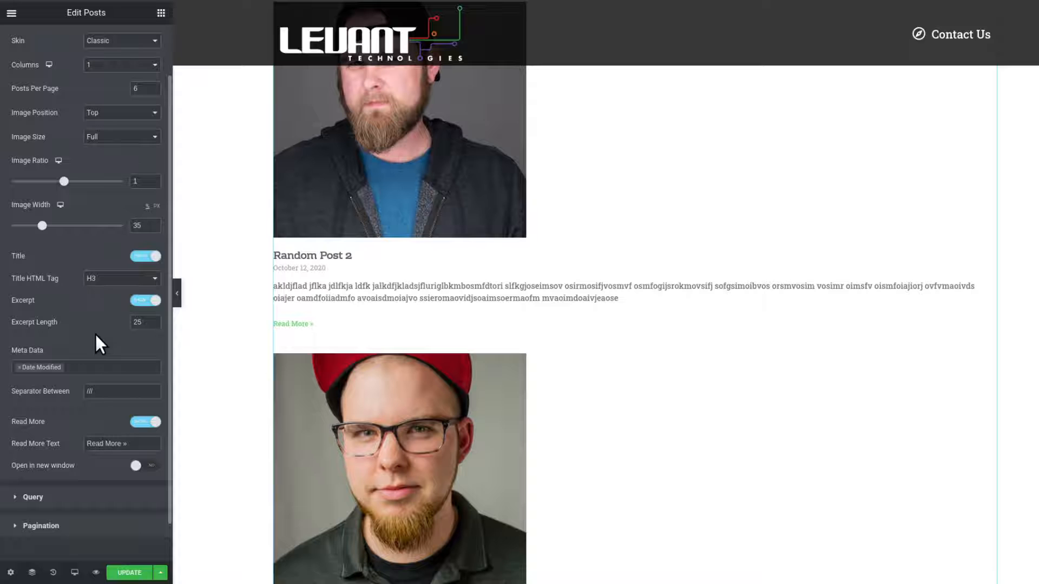
{"action": "scroll", "coordinate": [95, 334], "scroll_direction": "down", "scroll_amount": 1}
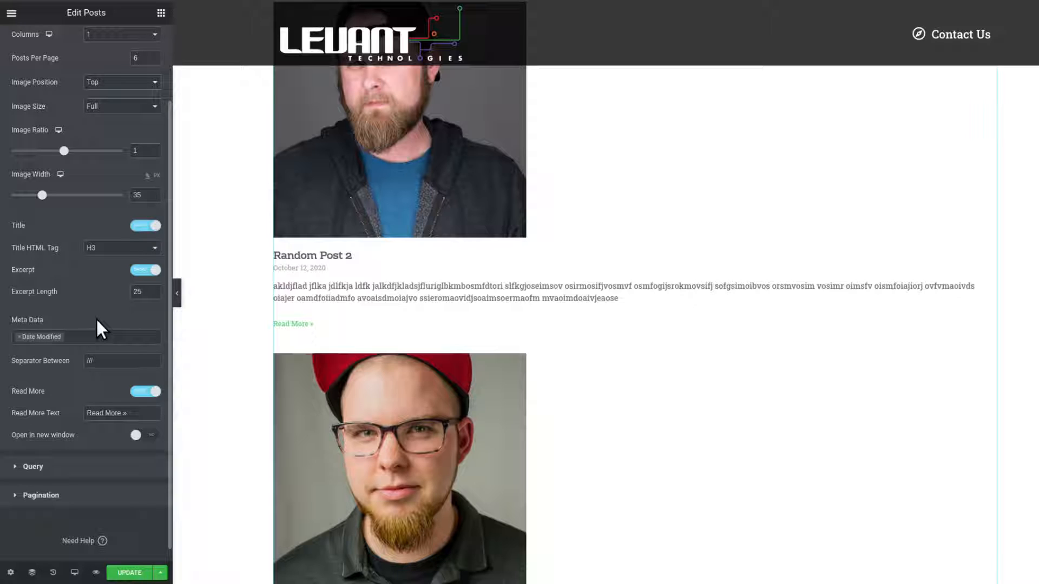
{"action": "left_click", "coordinate": [74, 337]}
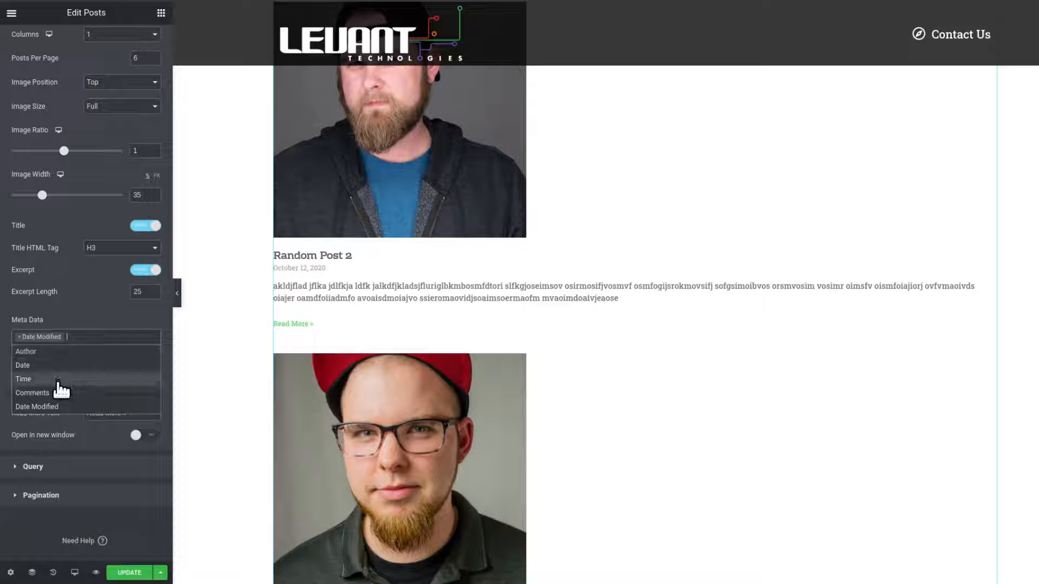
{"action": "left_click", "coordinate": [103, 319]}
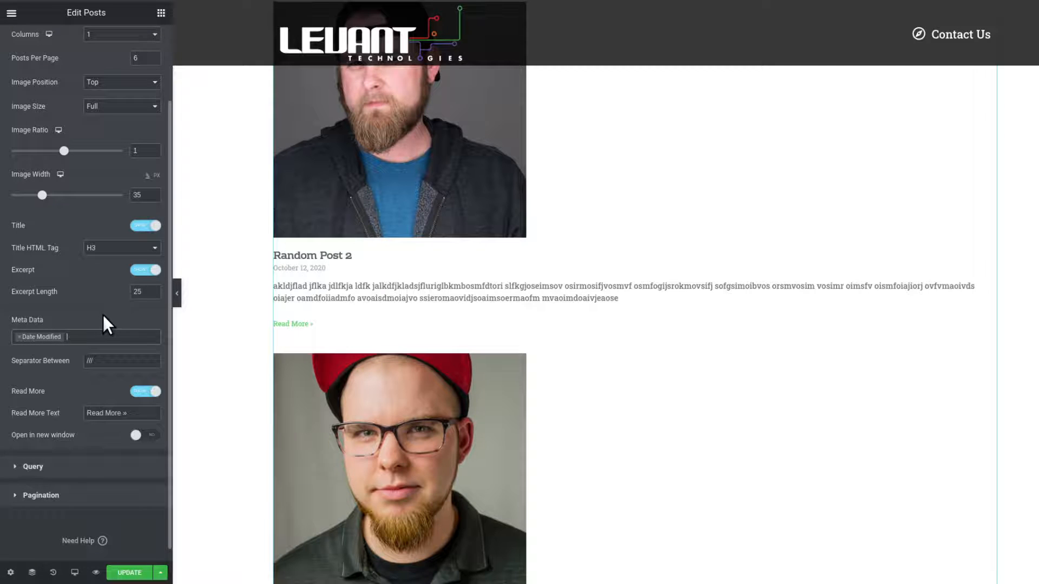
Turn the Read More link off and back on.
{"action": "scroll", "coordinate": [104, 315], "scroll_direction": "down", "scroll_amount": 1}
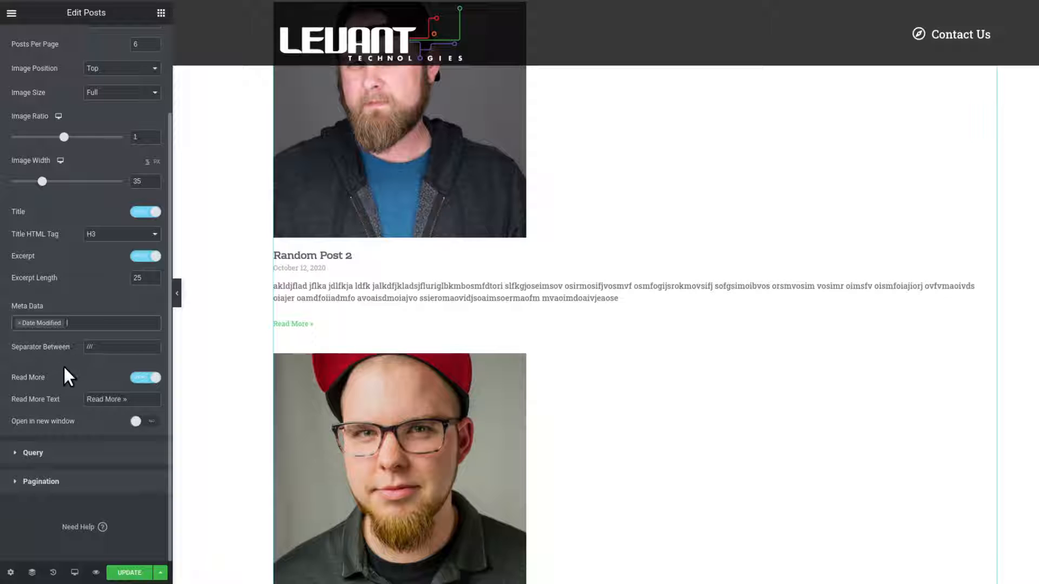
{"action": "scroll", "coordinate": [429, 314], "scroll_direction": "down", "scroll_amount": 2}
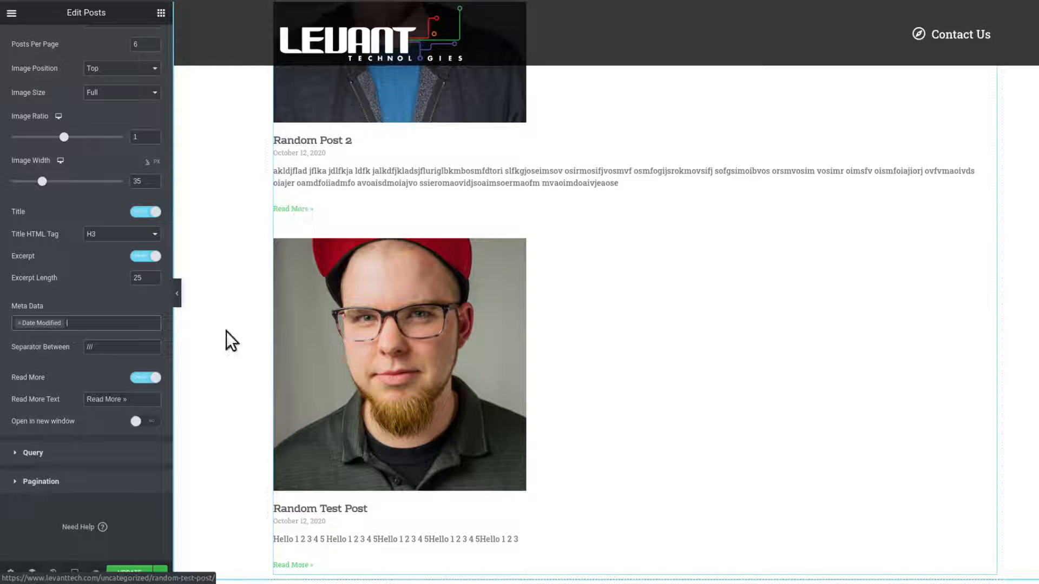
{"action": "left_click", "coordinate": [142, 374]}
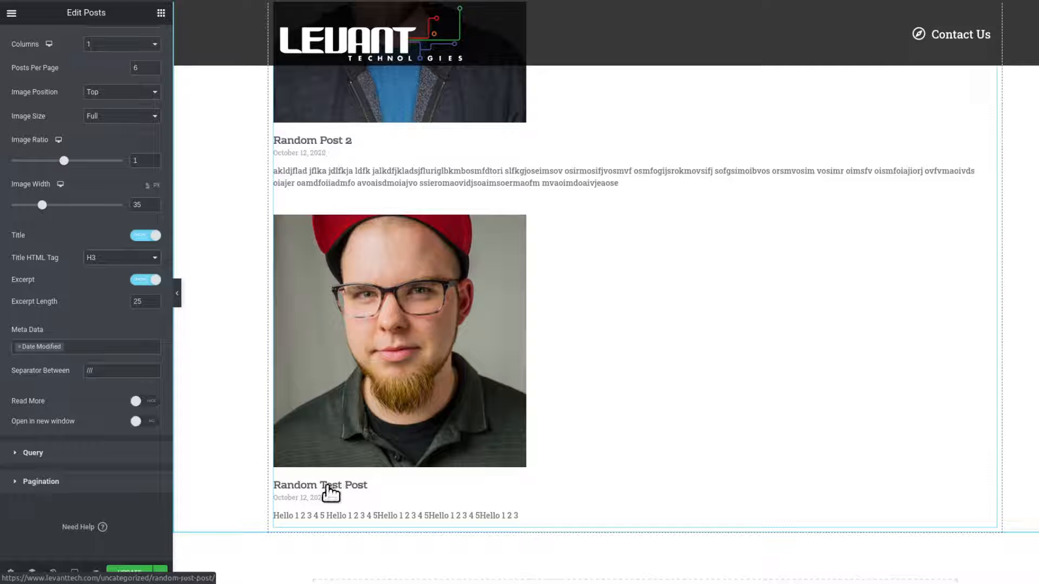
{"action": "left_click", "coordinate": [152, 403]}
{"action": "scroll", "coordinate": [119, 397], "scroll_direction": "down", "scroll_amount": 1}
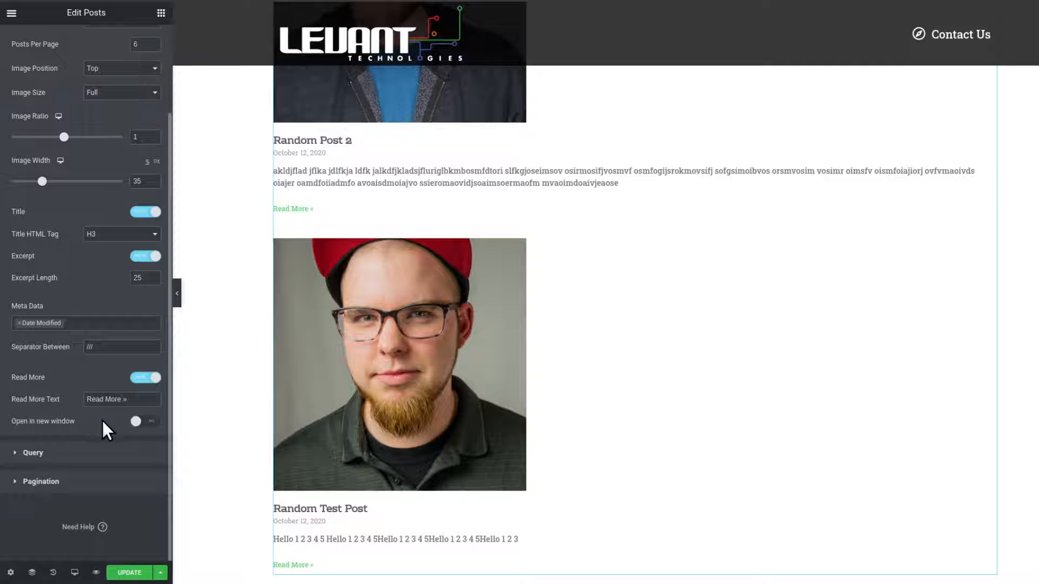
{"action": "left_click", "coordinate": [147, 423]}
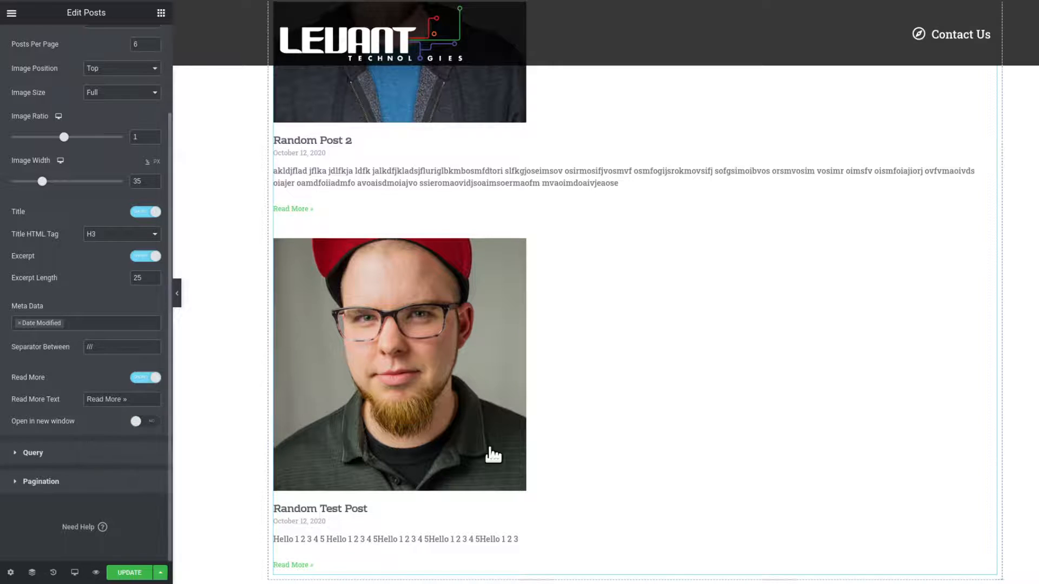
{"action": "scroll", "coordinate": [504, 433], "scroll_direction": "down", "scroll_amount": 5}
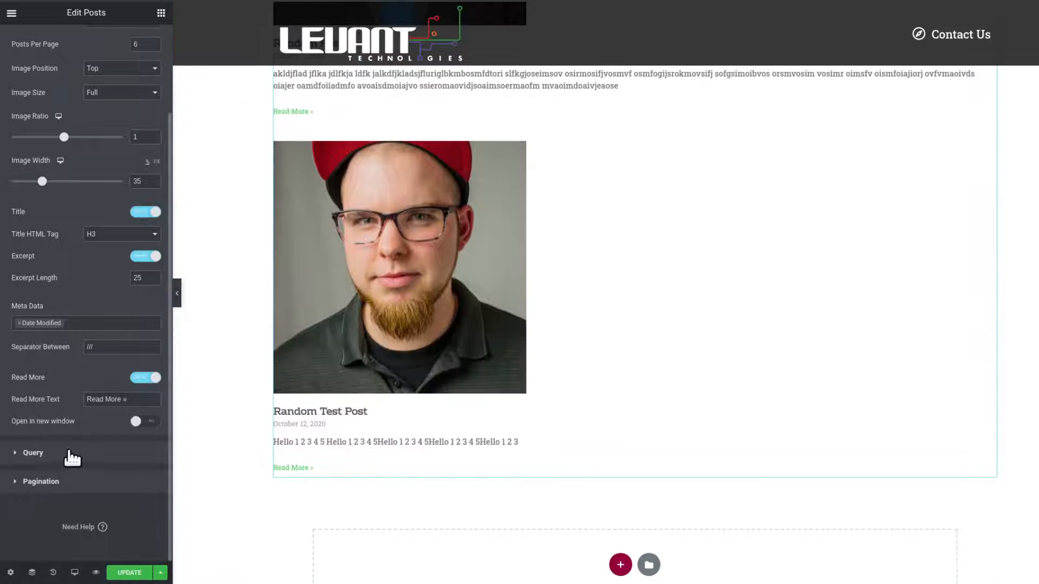
Open the Query settings and review the posts preview.
{"action": "left_click", "coordinate": [61, 455]}
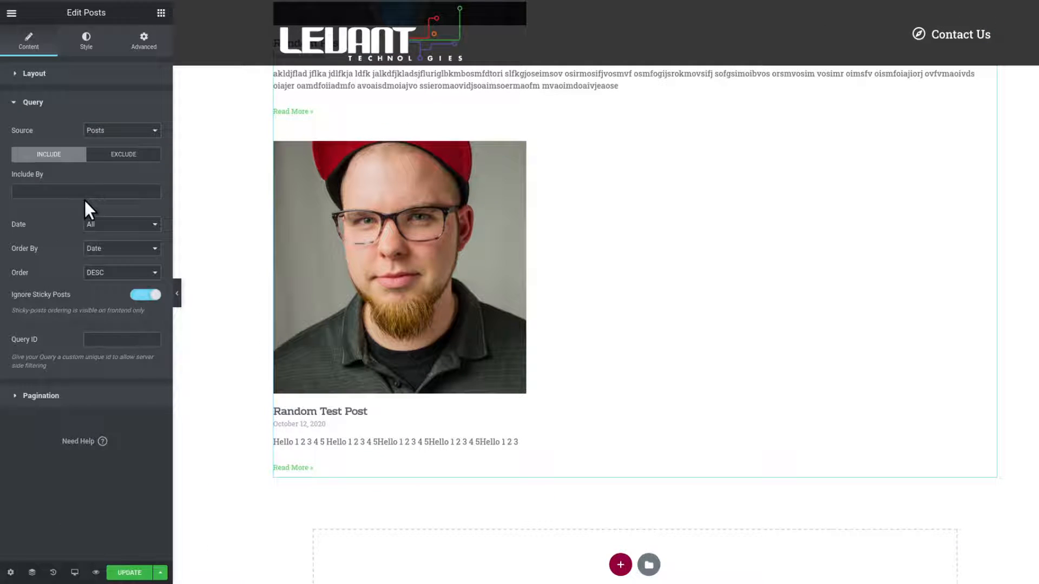
{"action": "scroll", "coordinate": [504, 349], "scroll_direction": "up", "scroll_amount": 4}
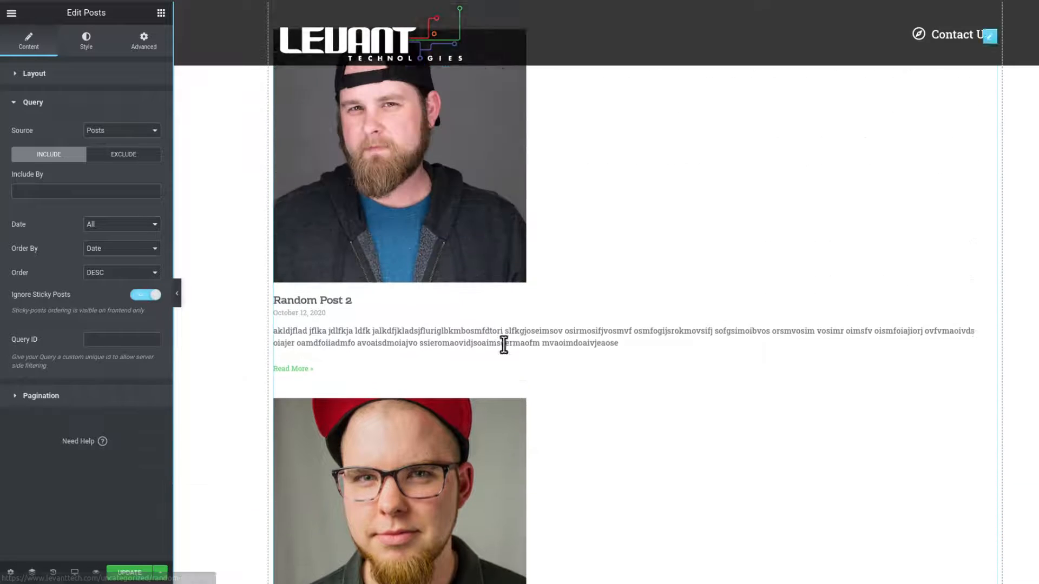
{"action": "scroll", "coordinate": [504, 345], "scroll_direction": "up", "scroll_amount": 2}
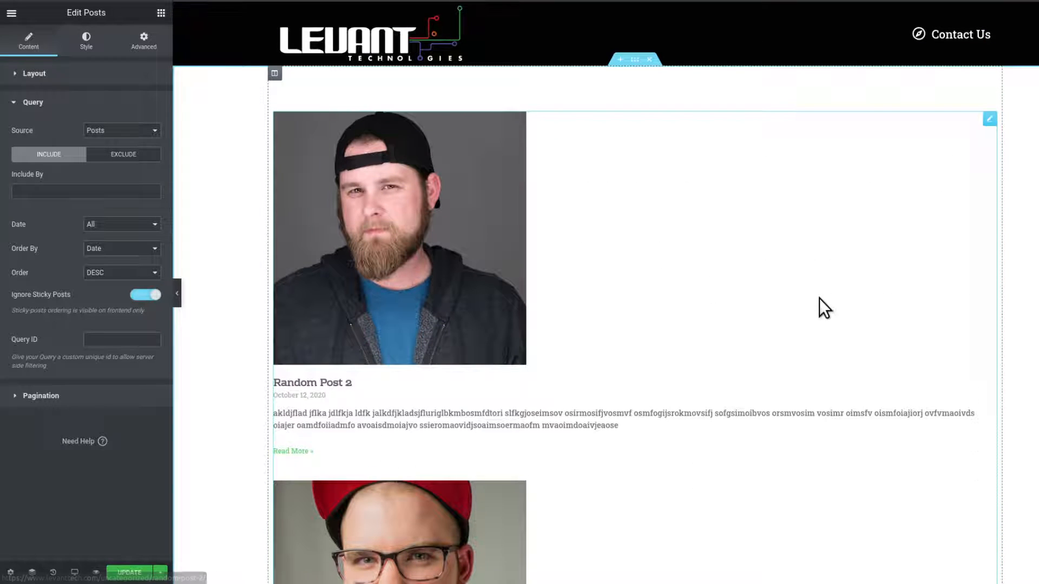
{"action": "scroll", "coordinate": [540, 310], "scroll_direction": "down", "scroll_amount": 2}
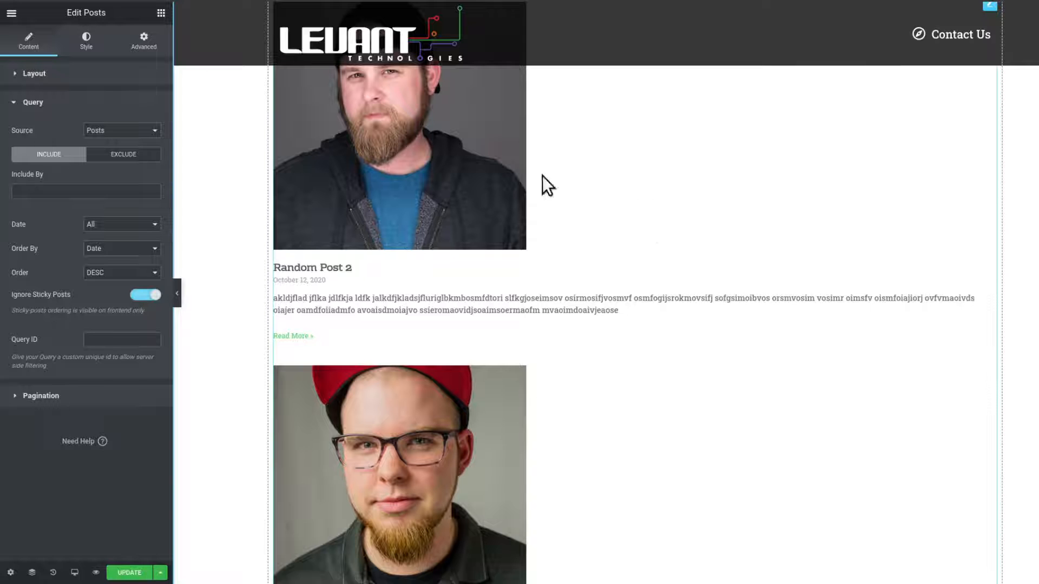
{"action": "scroll", "coordinate": [505, 411], "scroll_direction": "up", "scroll_amount": 2}
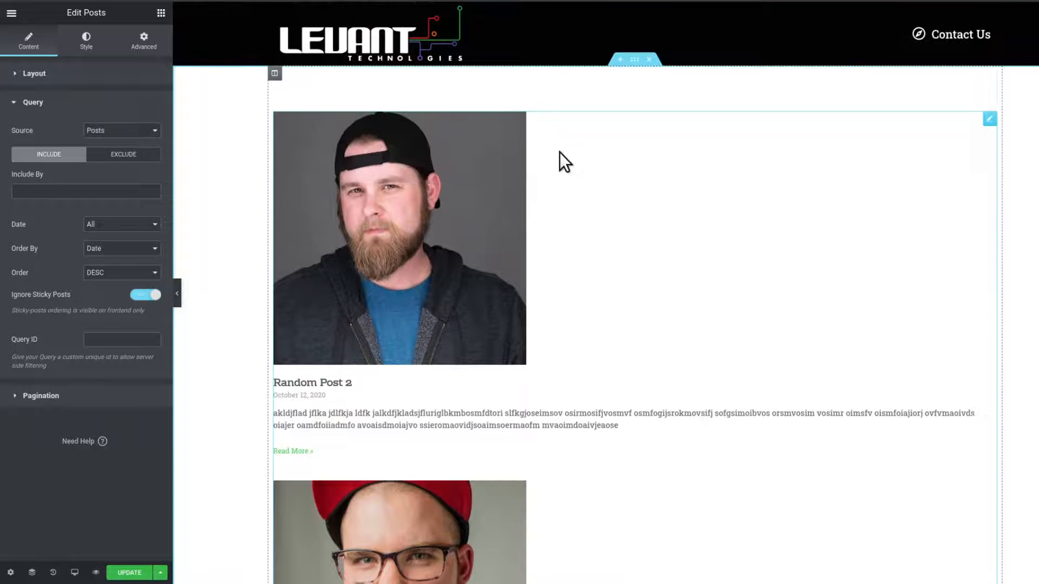
{"action": "scroll", "coordinate": [576, 275], "scroll_direction": "down", "scroll_amount": 3}
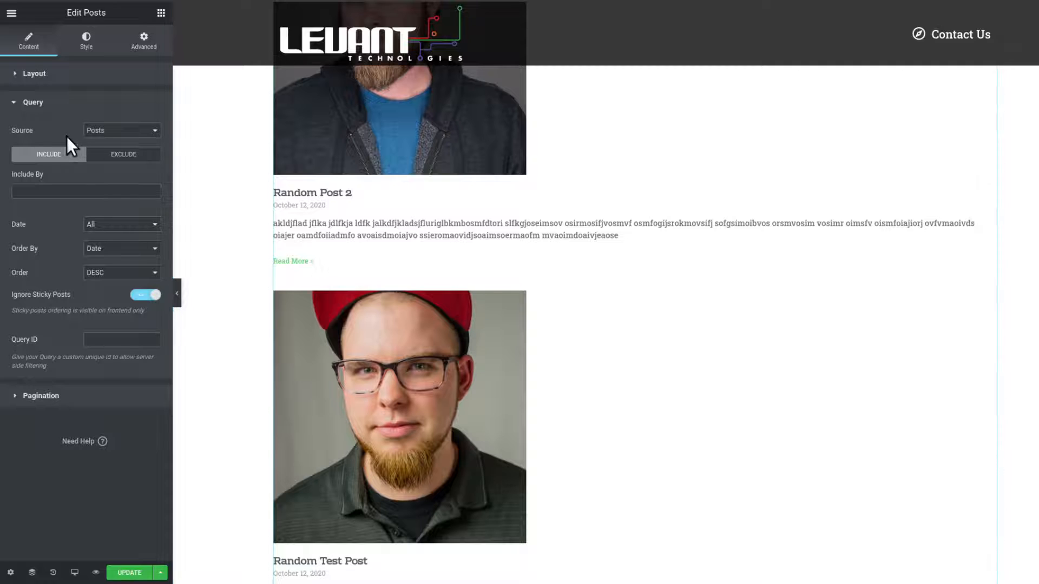
Keep the query source as Posts and set Include By to Term.
{"action": "left_click", "coordinate": [133, 133]}
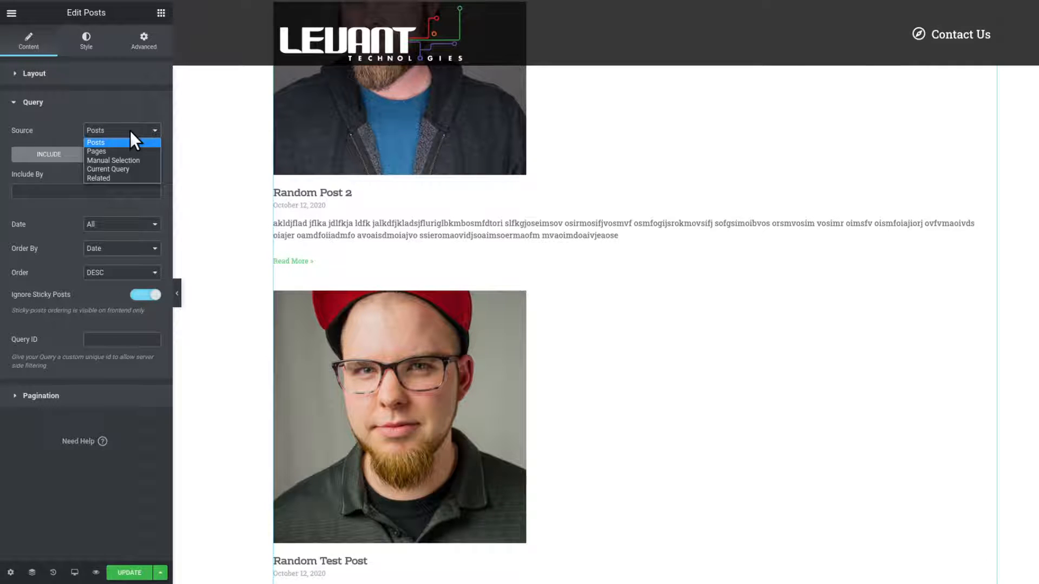
{"action": "left_click", "coordinate": [131, 125]}
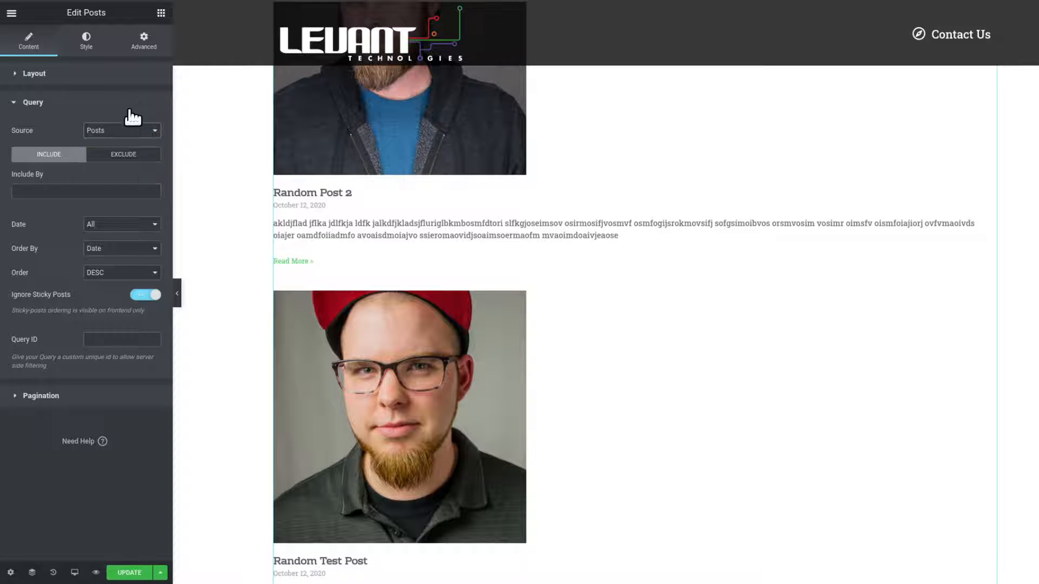
{"action": "left_click", "coordinate": [80, 190]}
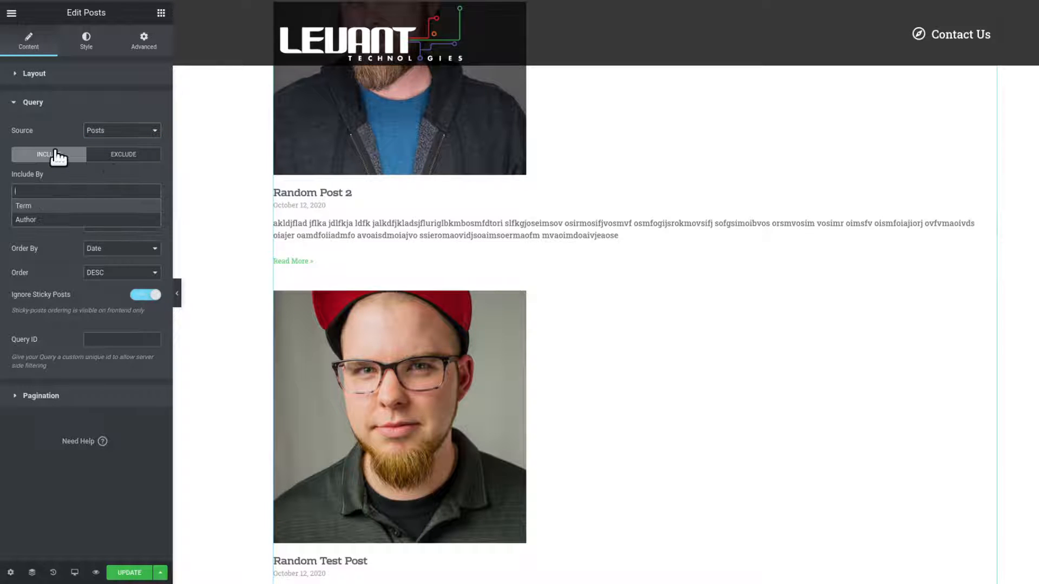
{"action": "left_click", "coordinate": [67, 206]}
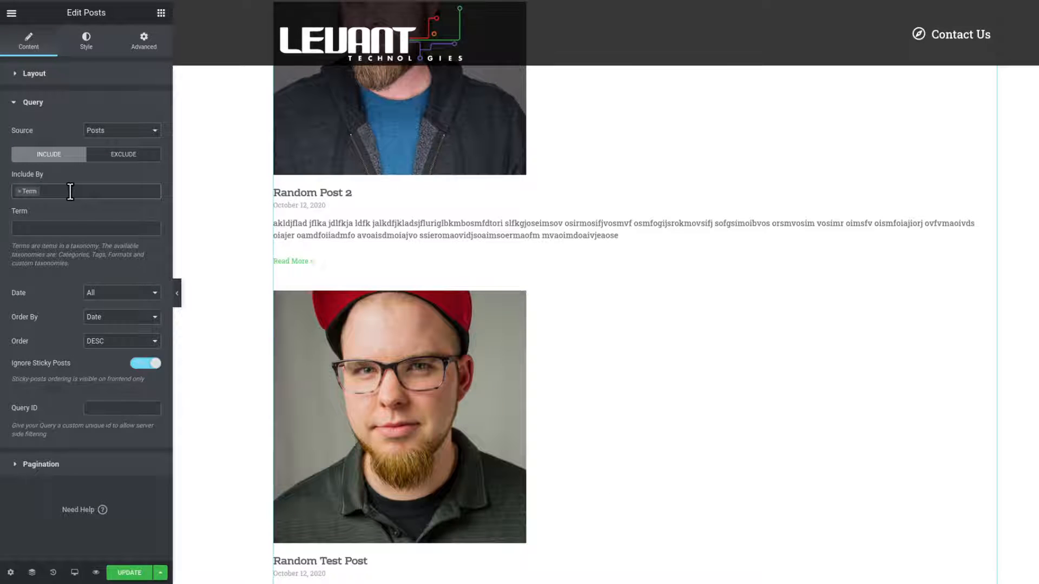
Set the included term to Categories: Uncategorized and review the posts preview.
{"action": "left_click", "coordinate": [82, 232]}
{"action": "left_click", "coordinate": [83, 232]}
{"action": "left_click", "coordinate": [89, 224]}
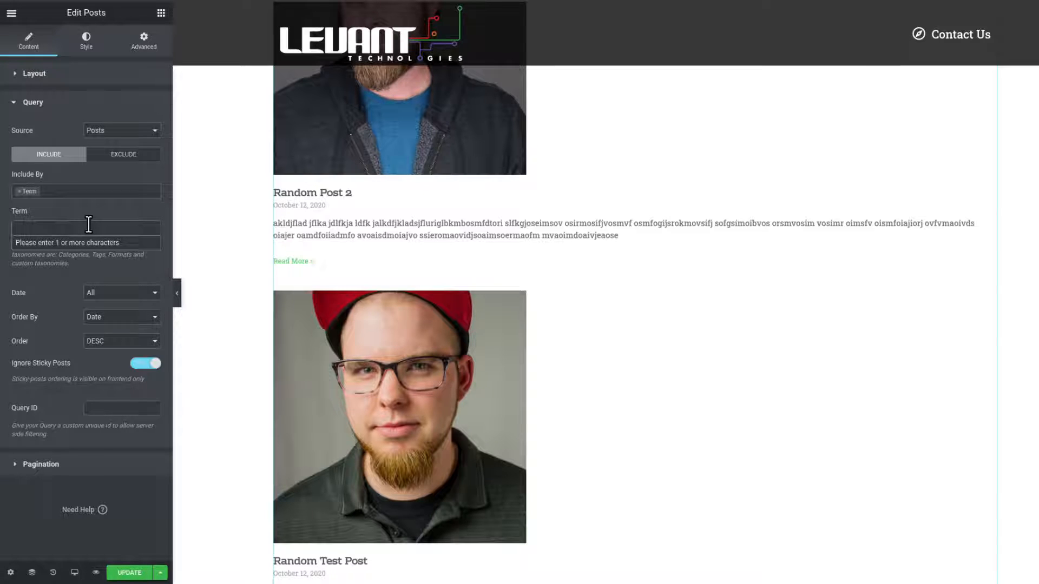
{"action": "type", "text": "uncalt"}
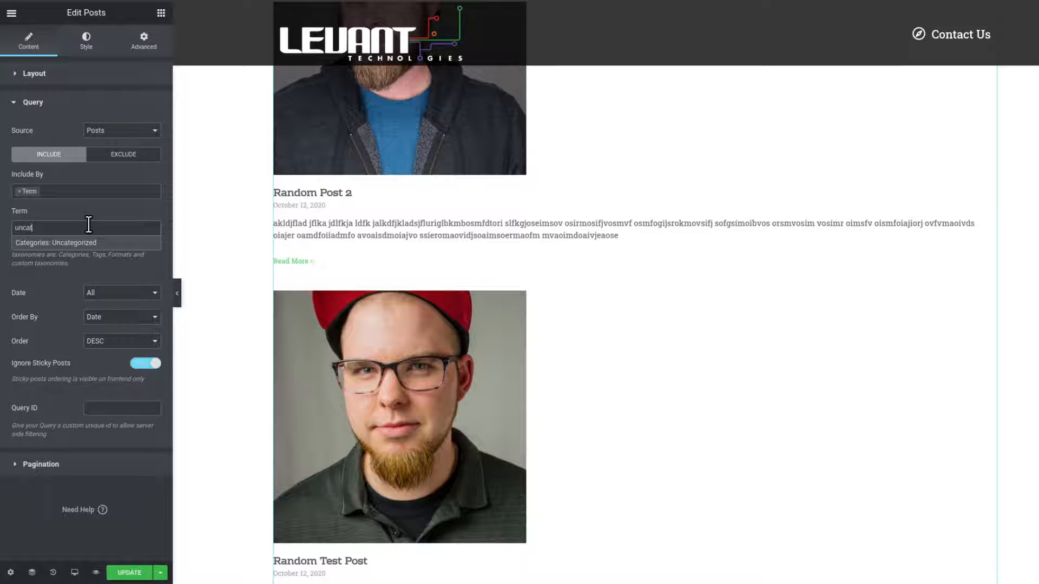
{"action": "left_click", "coordinate": [100, 248]}
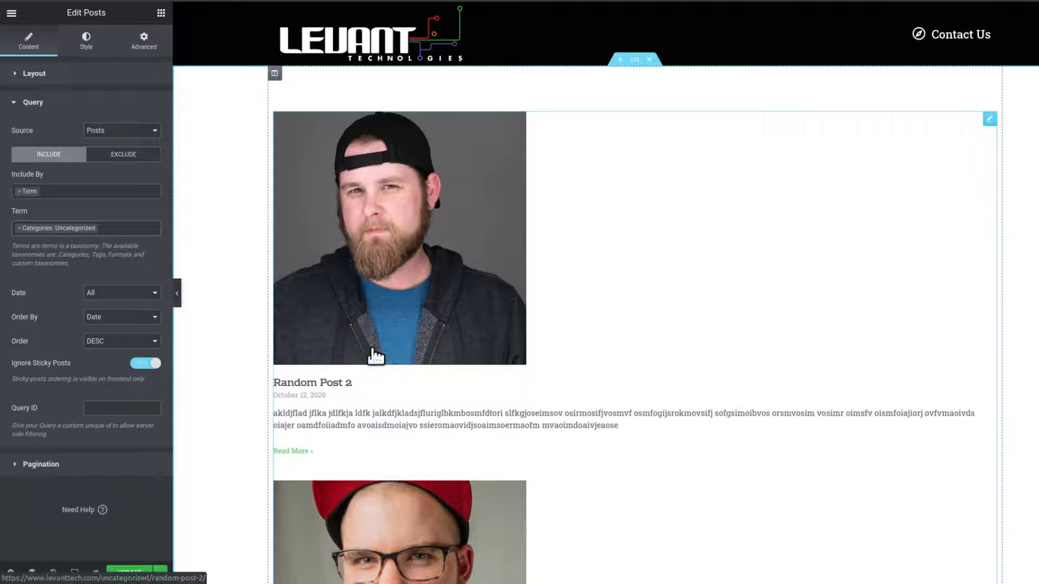
{"action": "scroll", "coordinate": [372, 353], "scroll_direction": "down", "scroll_amount": 5}
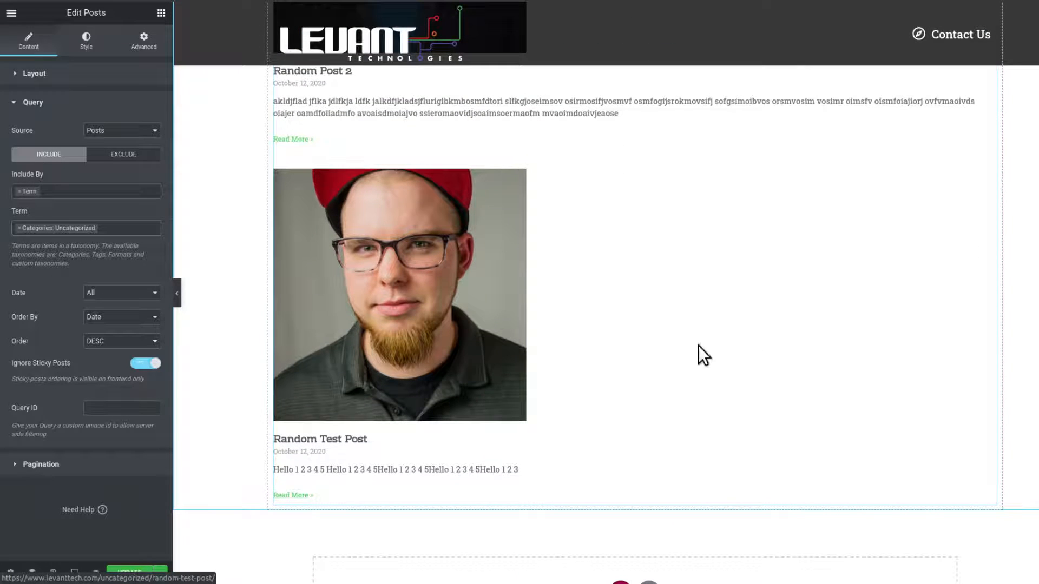
{"action": "scroll", "coordinate": [700, 181], "scroll_direction": "up", "scroll_amount": 5}
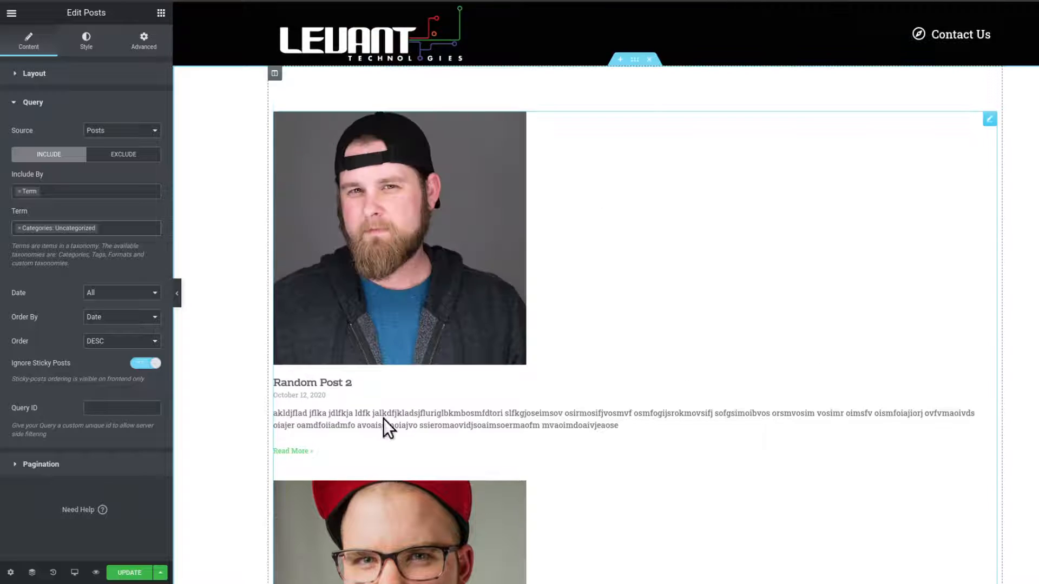
Remove the Categories: Uncategorized term from the query and review the posts preview.
{"action": "scroll", "coordinate": [660, 400], "scroll_direction": "down", "scroll_amount": 5}
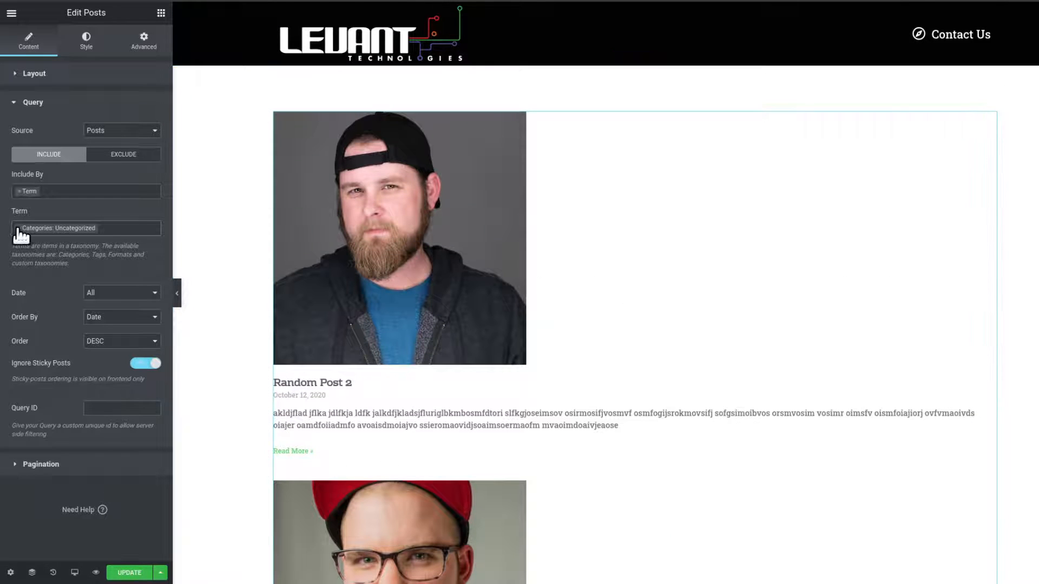
{"action": "left_click", "coordinate": [18, 228]}
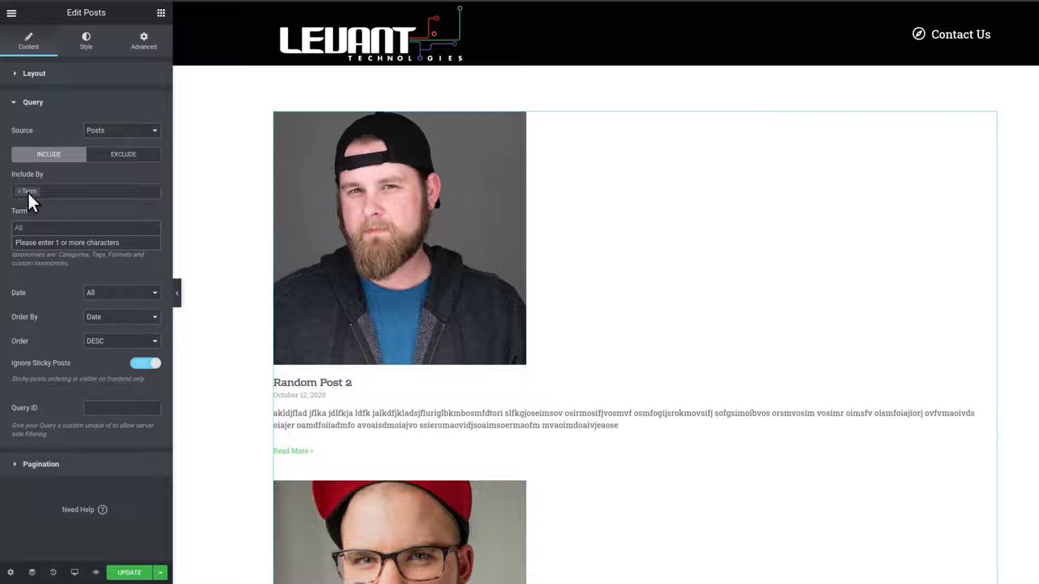
{"action": "left_click", "coordinate": [37, 227]}
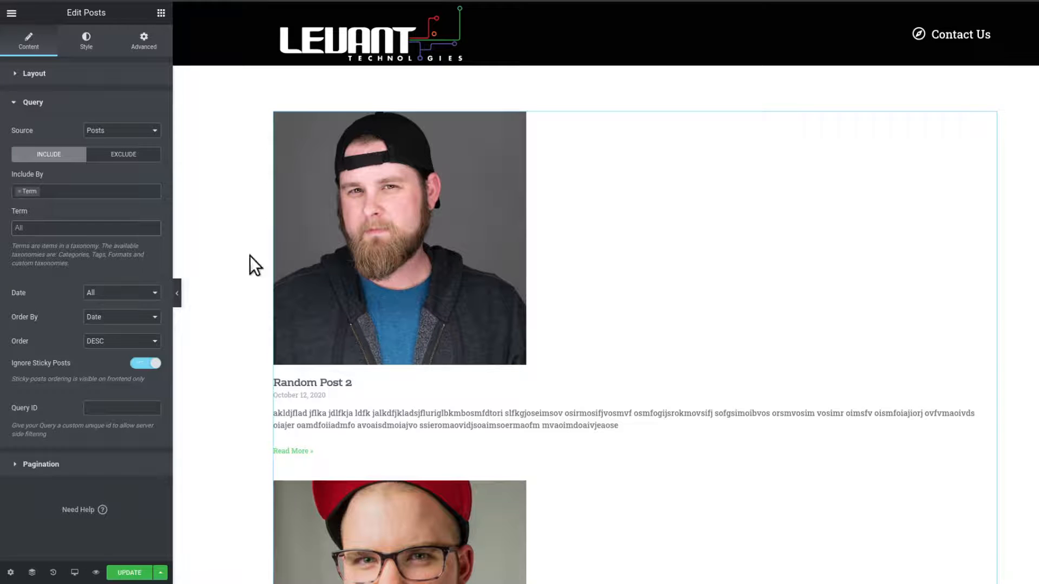
{"action": "left_click", "coordinate": [111, 226]}
{"action": "scroll", "coordinate": [640, 299], "scroll_direction": "down", "scroll_amount": 1}
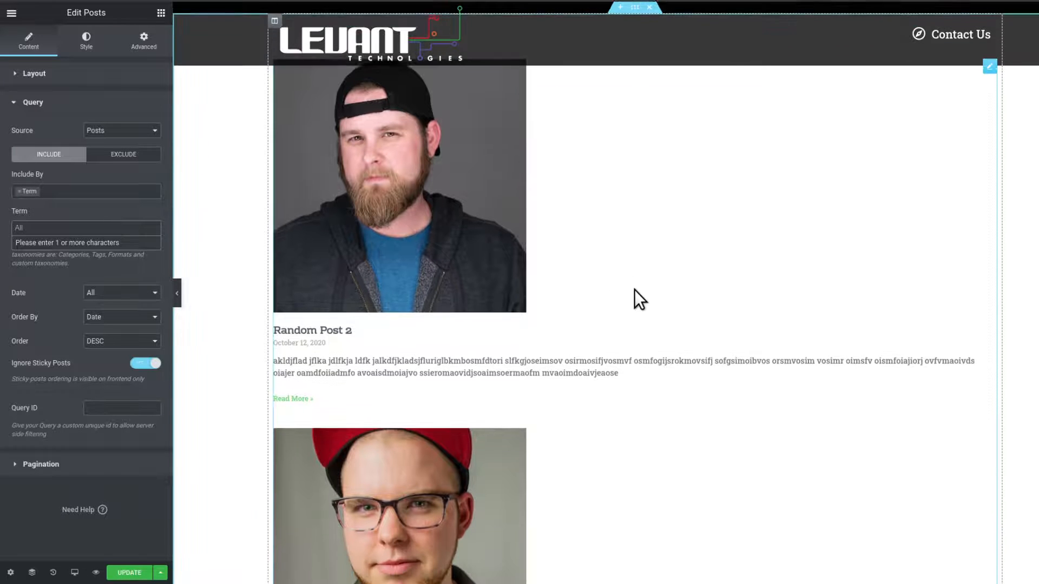
{"action": "left_click", "coordinate": [139, 228]}
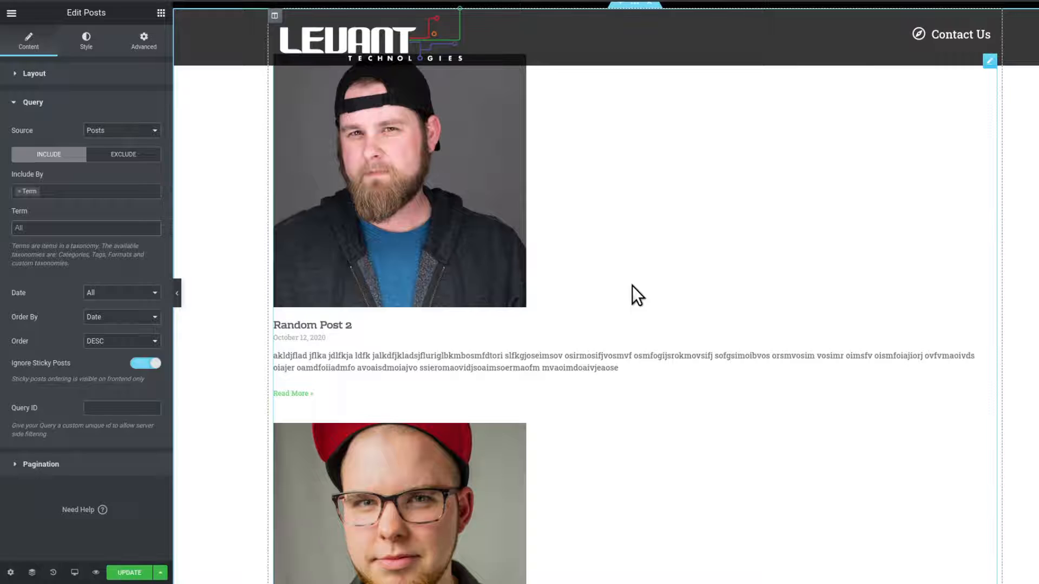
{"action": "scroll", "coordinate": [632, 285], "scroll_direction": "up", "scroll_amount": 1}
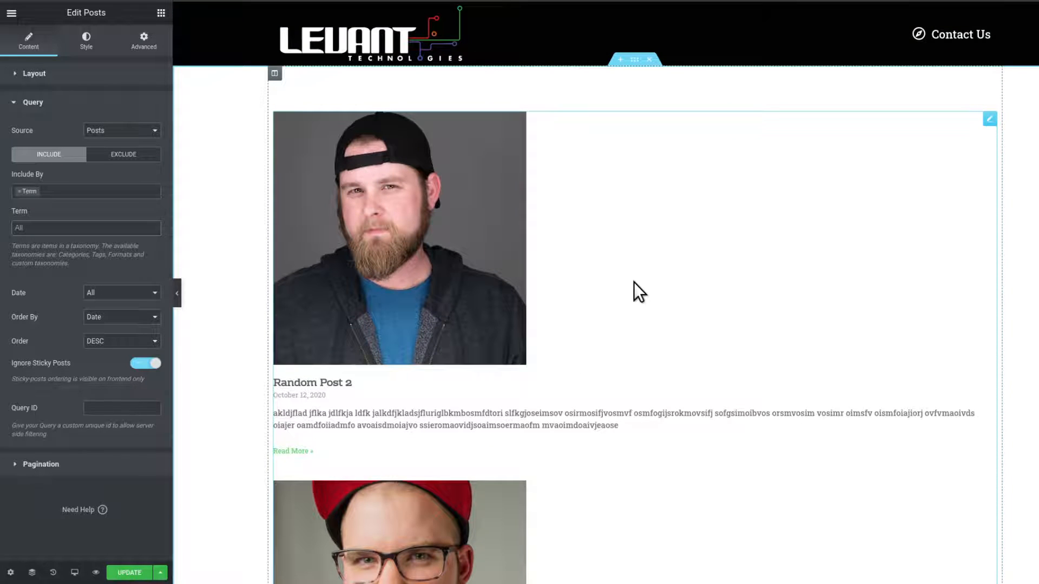
{"action": "scroll", "coordinate": [634, 282], "scroll_direction": "down", "scroll_amount": 2}
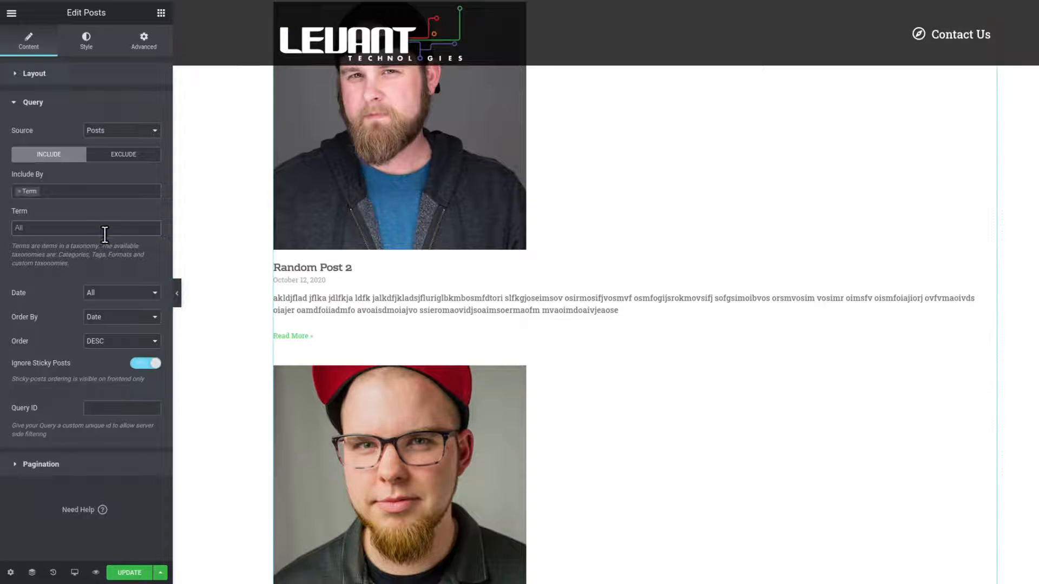
{"action": "left_click", "coordinate": [102, 231]}
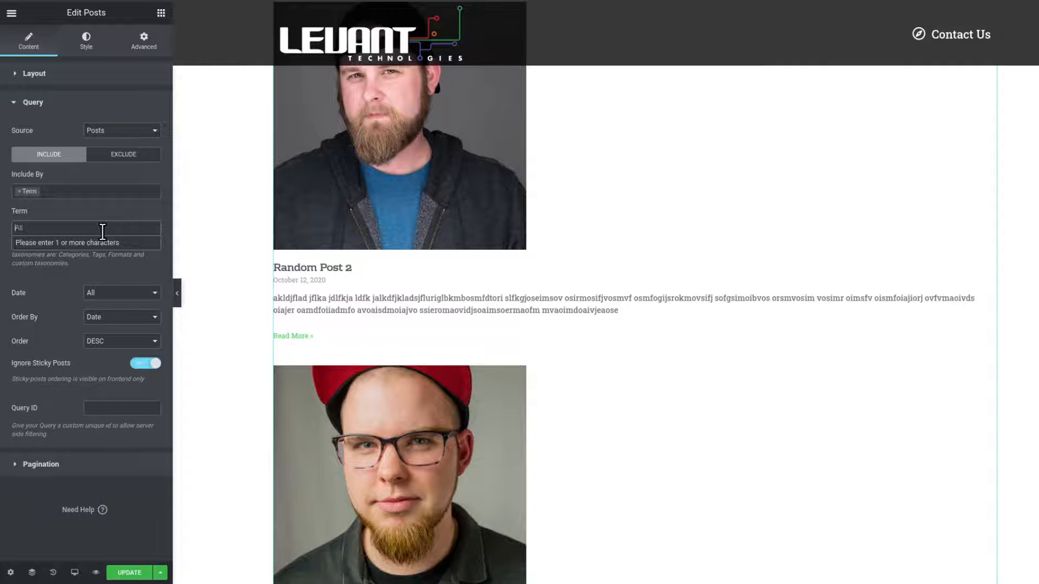
{"action": "left_click", "coordinate": [46, 287]}
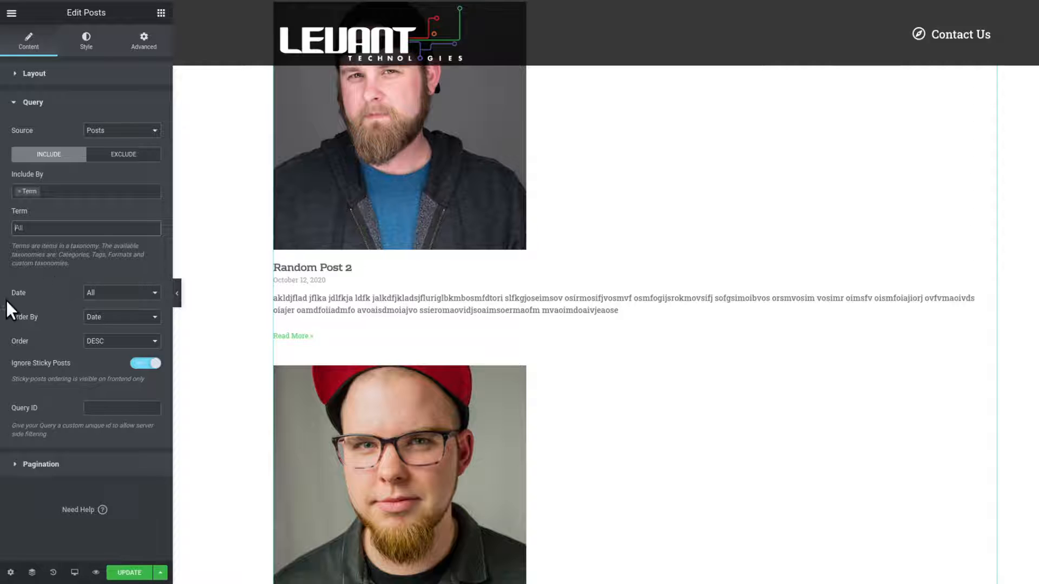
Review the Date filter options and scroll through the posts preview.
{"action": "left_click", "coordinate": [111, 294]}
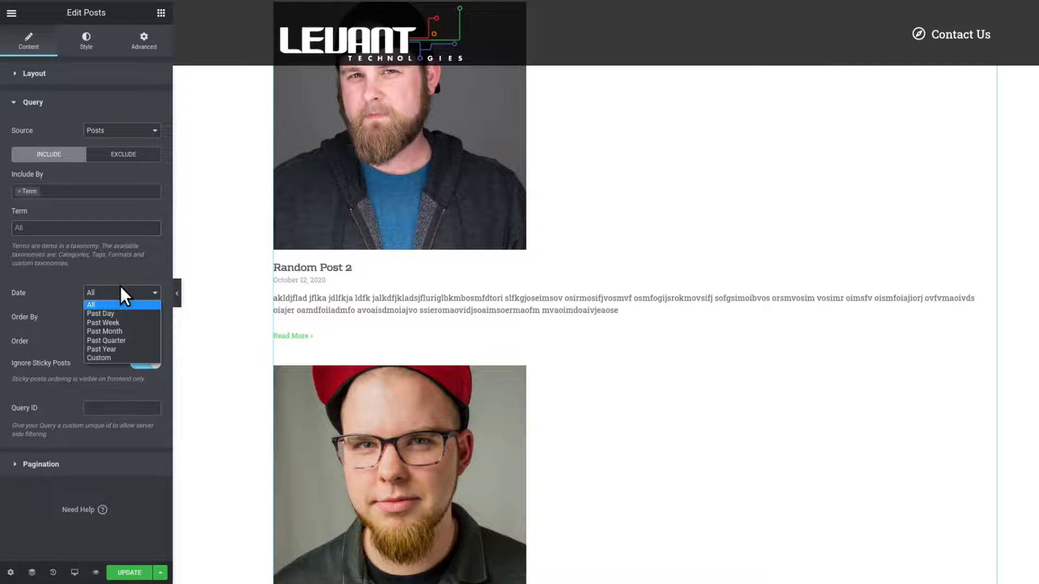
{"action": "left_click", "coordinate": [624, 316]}
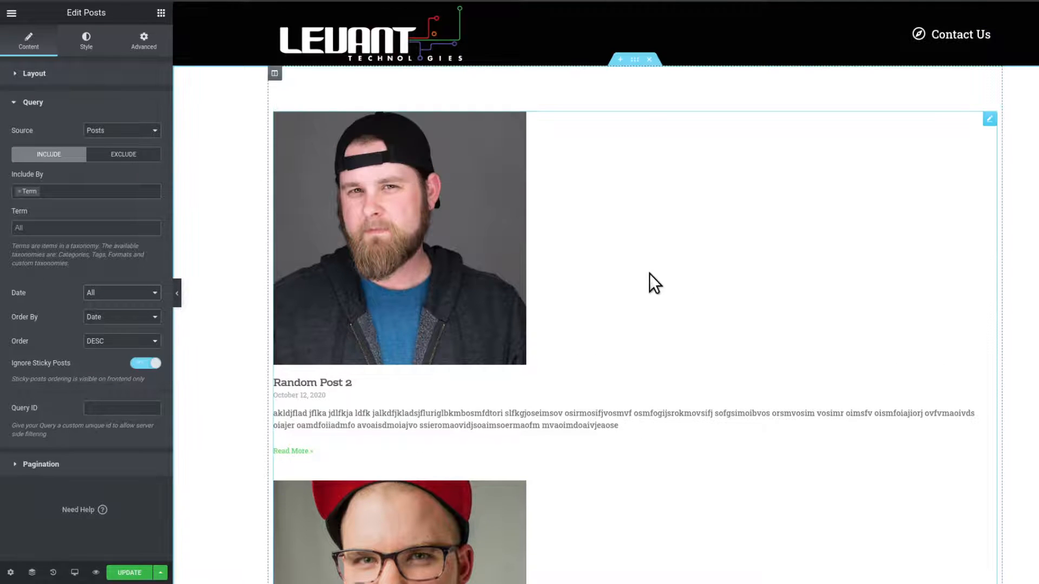
{"action": "scroll", "coordinate": [658, 424], "scroll_direction": "down", "scroll_amount": 5}
{"action": "left_click", "coordinate": [151, 294]}
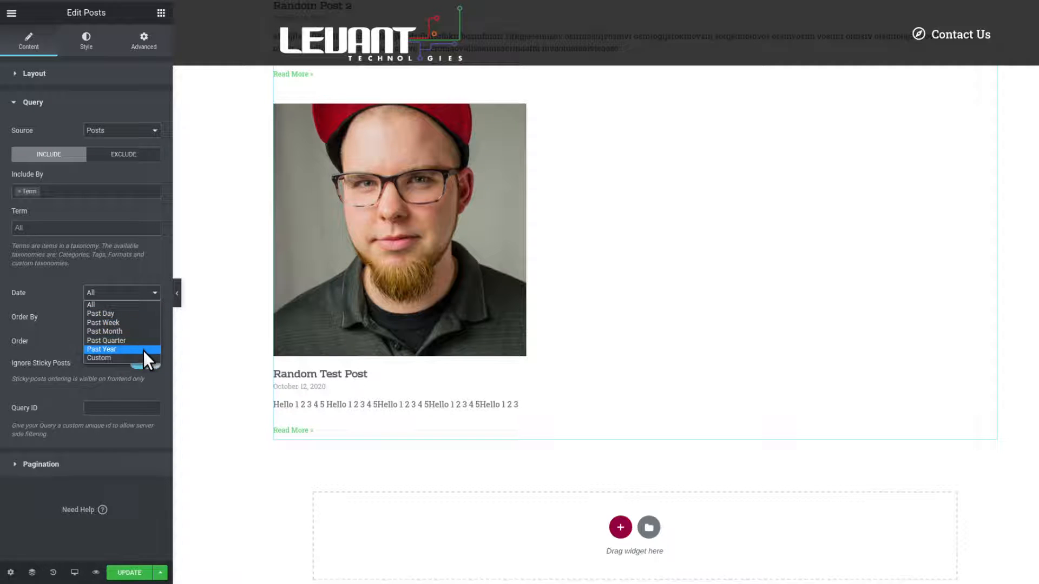
{"action": "left_click", "coordinate": [654, 345]}
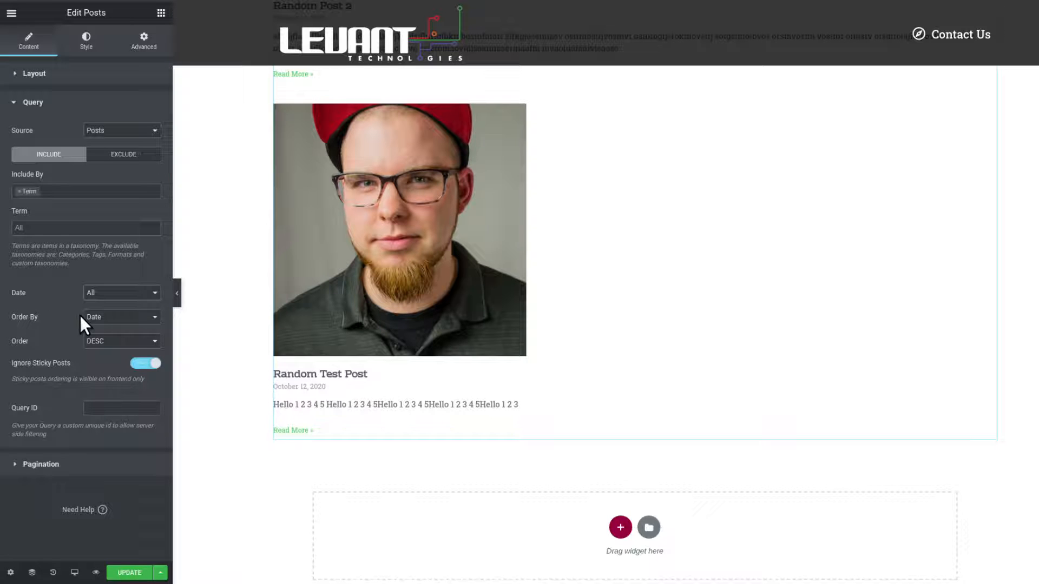
{"action": "scroll", "coordinate": [475, 382], "scroll_direction": "up", "scroll_amount": 6}
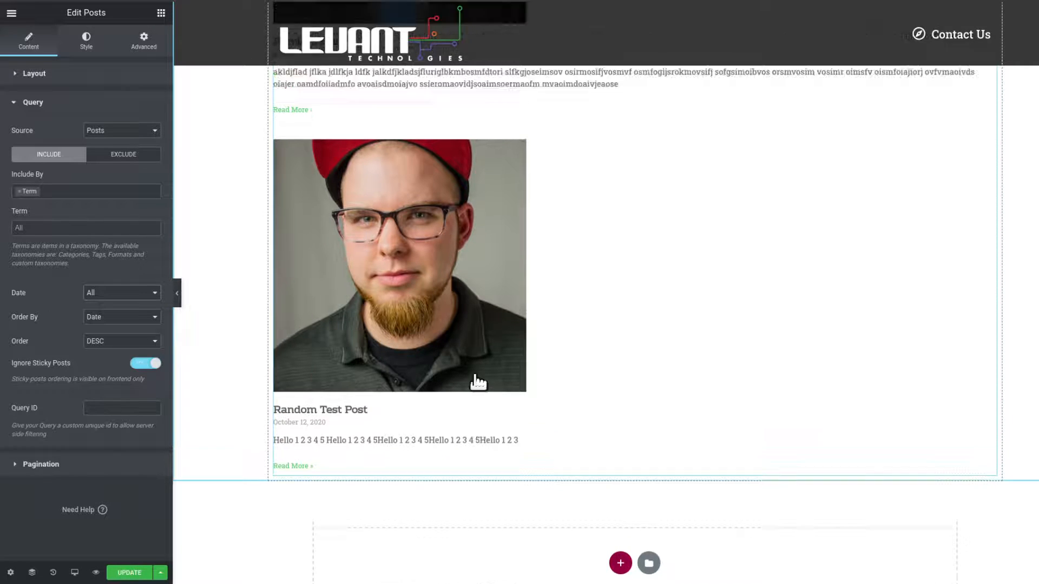
{"action": "scroll", "coordinate": [378, 505], "scroll_direction": "down", "scroll_amount": 8}
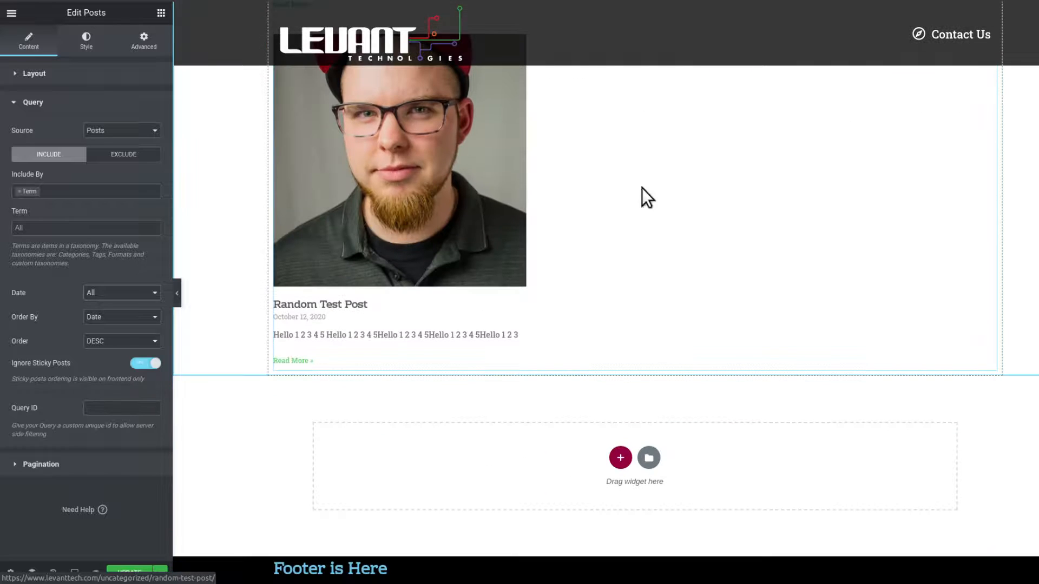
{"action": "scroll", "coordinate": [475, 228], "scroll_direction": "up", "scroll_amount": 6}
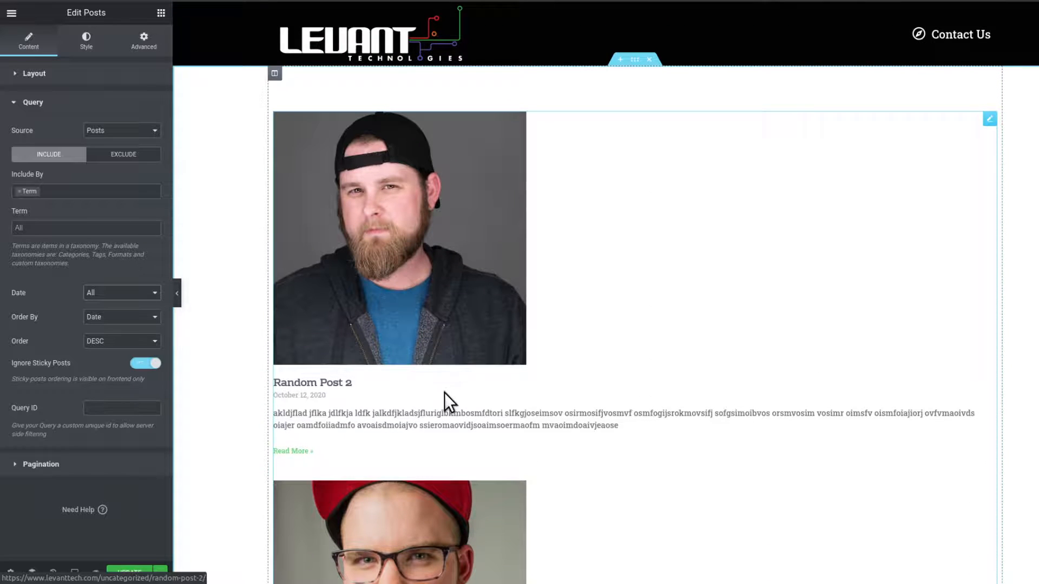
{"action": "scroll", "coordinate": [443, 391], "scroll_direction": "down", "scroll_amount": 1}
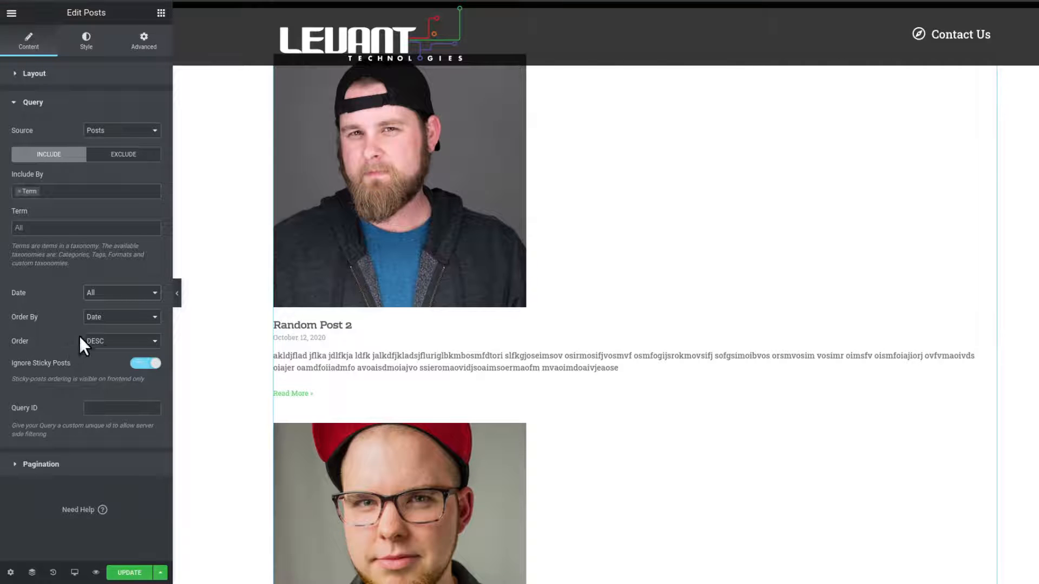
Switch the post Order to ASC and back to DESC.
{"action": "left_click", "coordinate": [98, 339]}
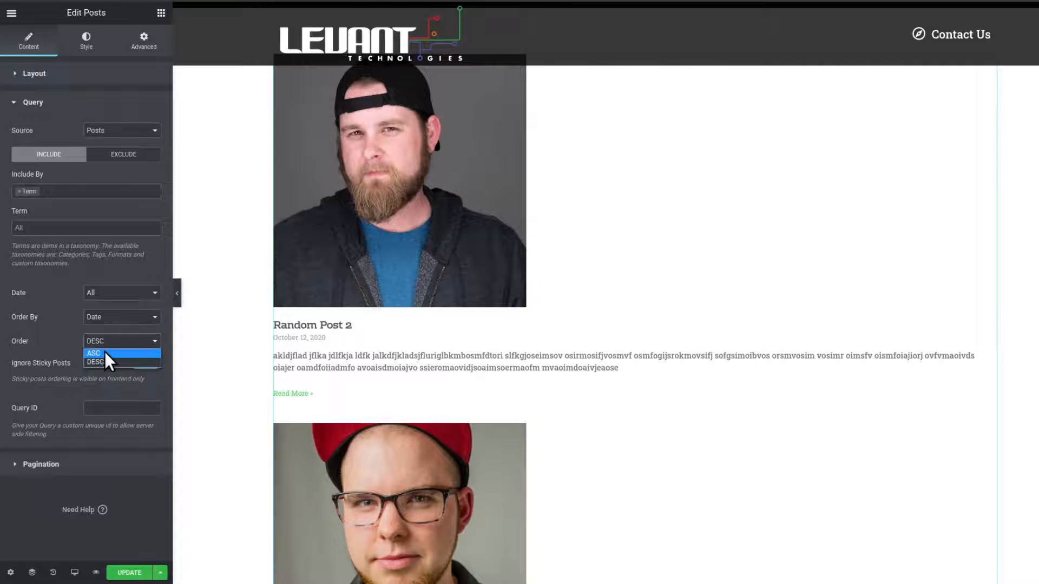
{"action": "left_click", "coordinate": [105, 352]}
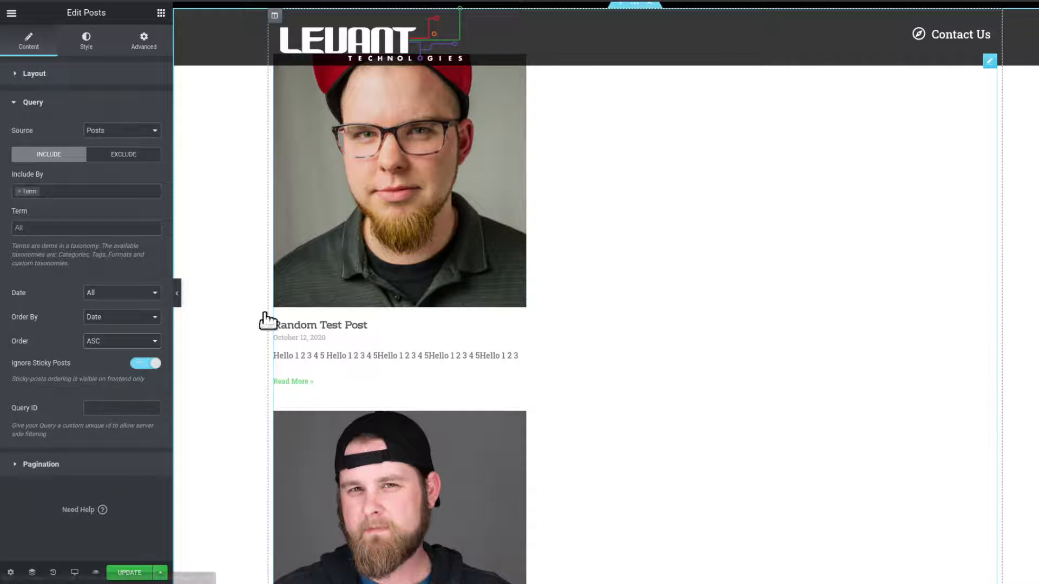
{"action": "left_click", "coordinate": [95, 340]}
{"action": "left_click", "coordinate": [97, 363]}
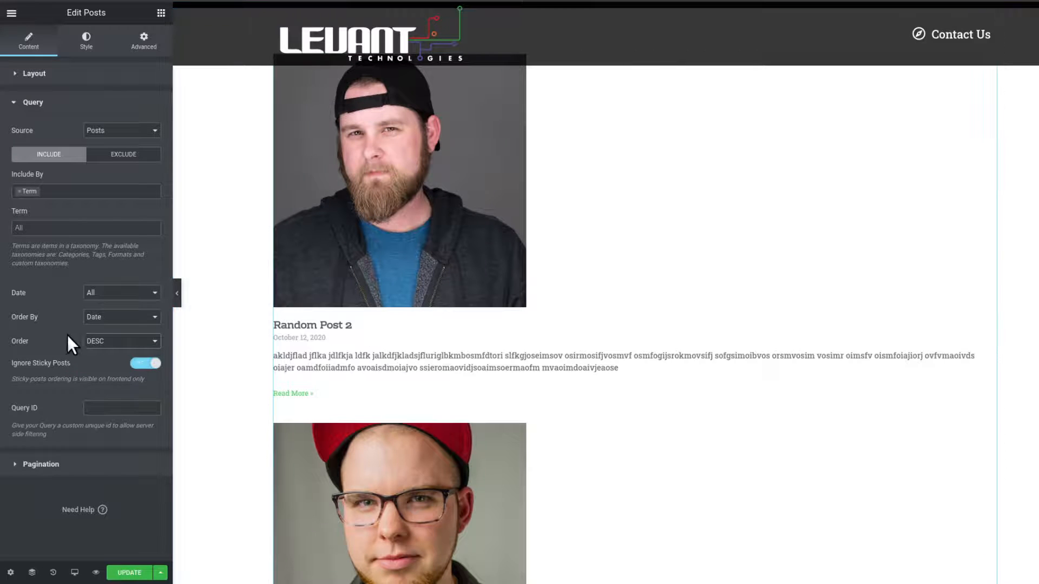
Open the Pagination settings and scroll through the posts preview.
{"action": "scroll", "coordinate": [504, 376], "scroll_direction": "down", "scroll_amount": 1}
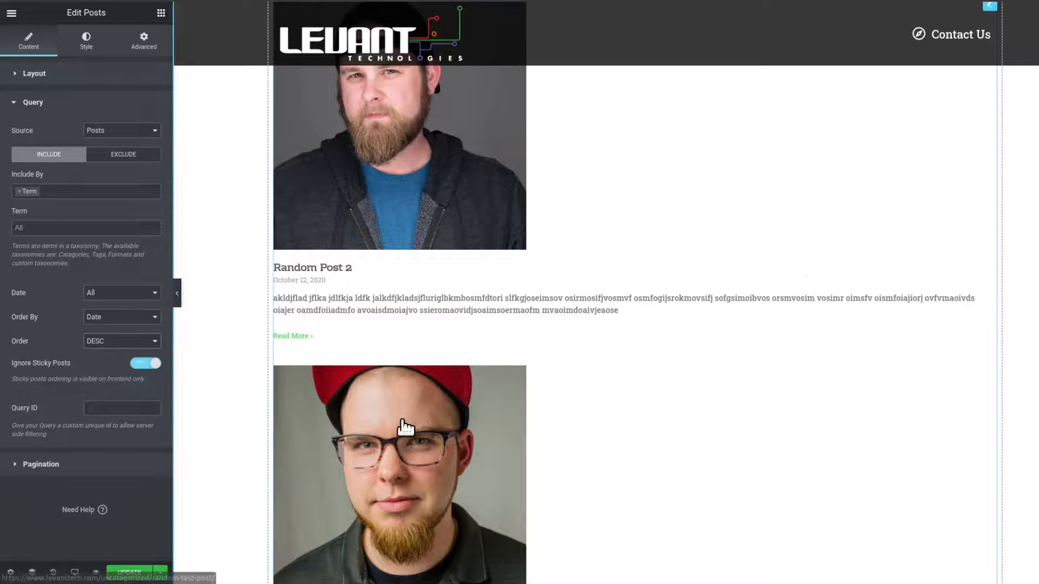
{"action": "scroll", "coordinate": [403, 428], "scroll_direction": "down", "scroll_amount": 1}
{"action": "scroll", "coordinate": [403, 426], "scroll_direction": "down", "scroll_amount": 3}
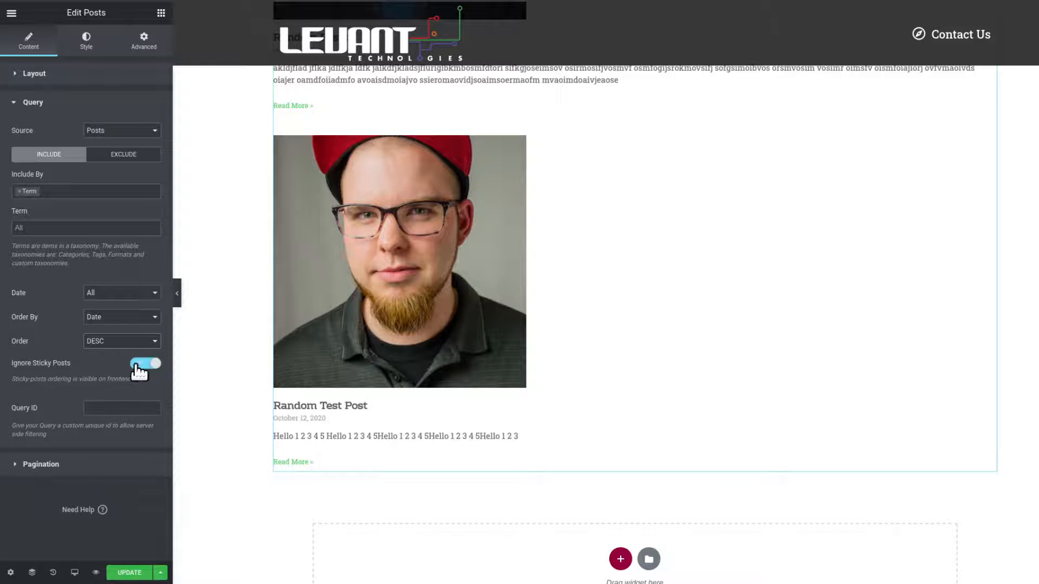
{"action": "left_click", "coordinate": [41, 464]}
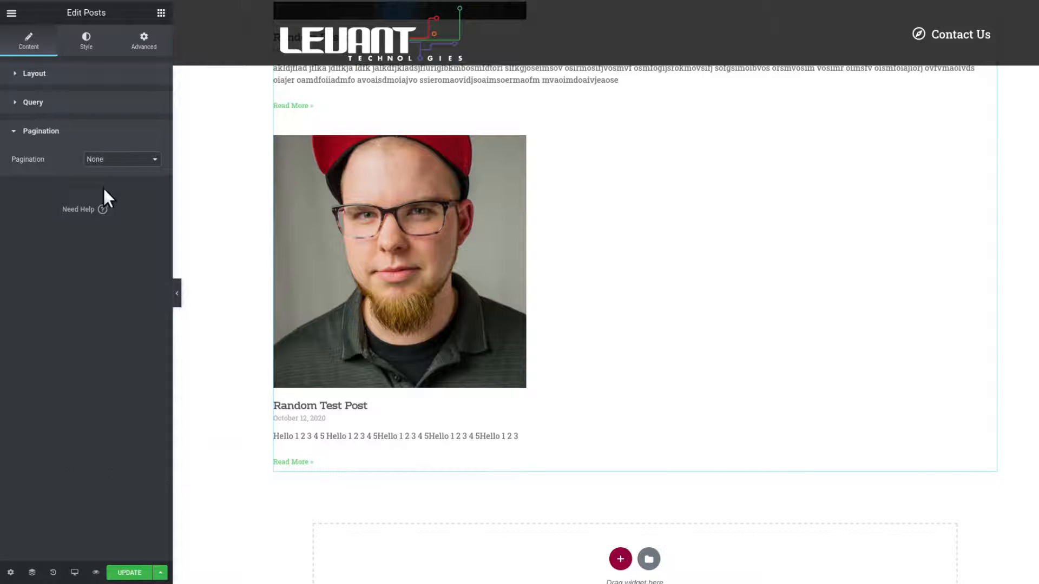
{"action": "scroll", "coordinate": [546, 263], "scroll_direction": "up", "scroll_amount": 5}
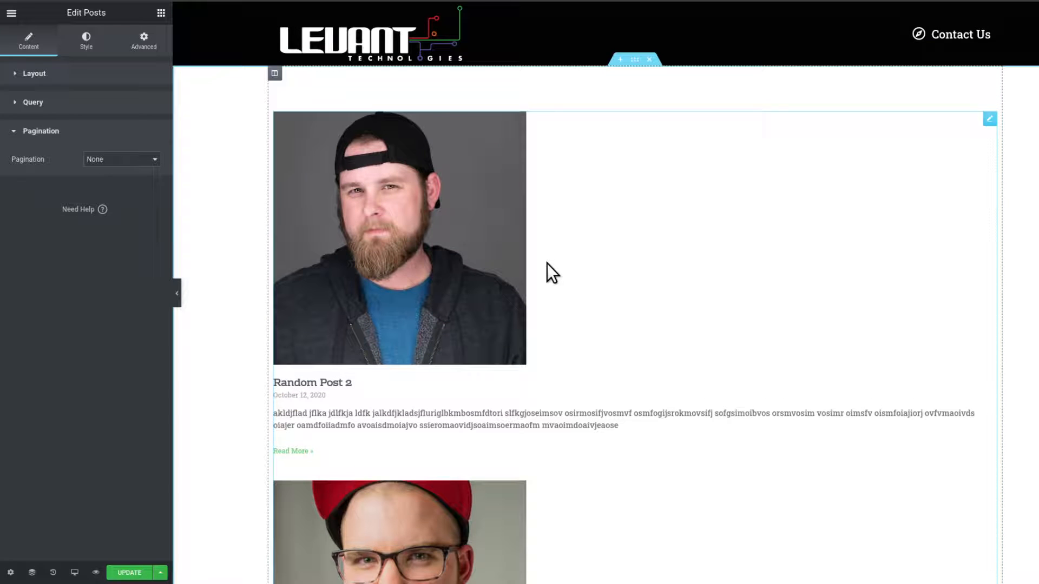
{"action": "scroll", "coordinate": [547, 263], "scroll_direction": "down", "scroll_amount": 3}
{"action": "scroll", "coordinate": [546, 263], "scroll_direction": "up", "scroll_amount": 3}
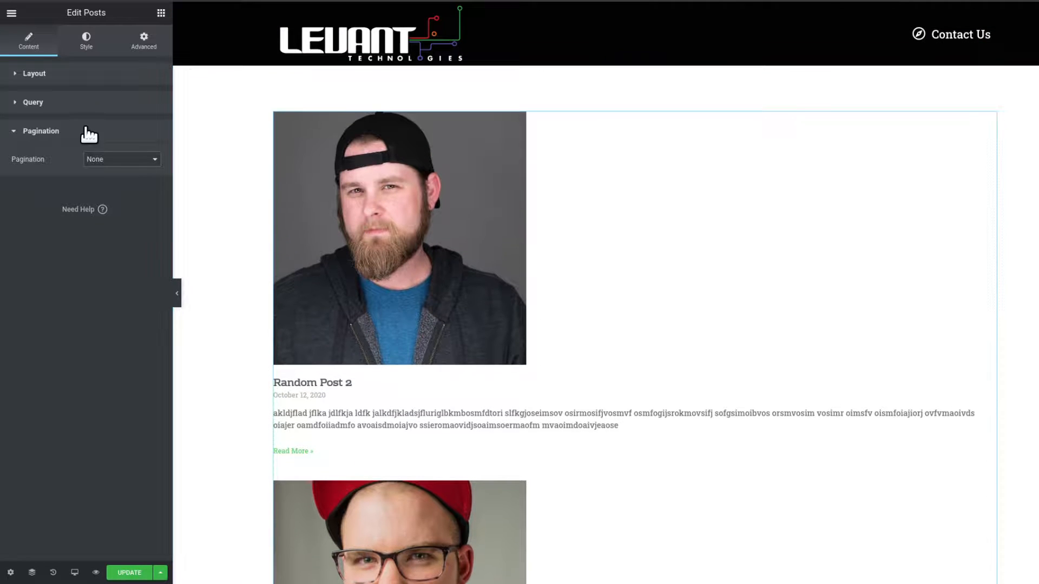
Set Posts Per Page in the Layout settings to 12.
{"action": "left_click", "coordinate": [34, 74]}
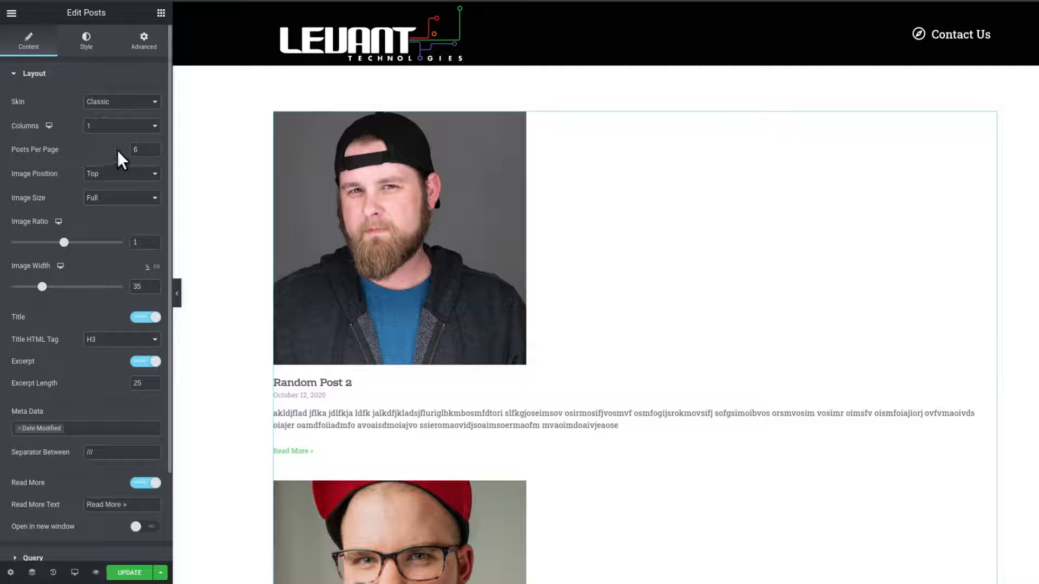
{"action": "left_click", "coordinate": [140, 149]}
{"action": "type", "text": "20"}
{"action": "key", "text": "BackSpace"}
{"action": "key", "text": "BackSpace"}
{"action": "type", "text": "12"}
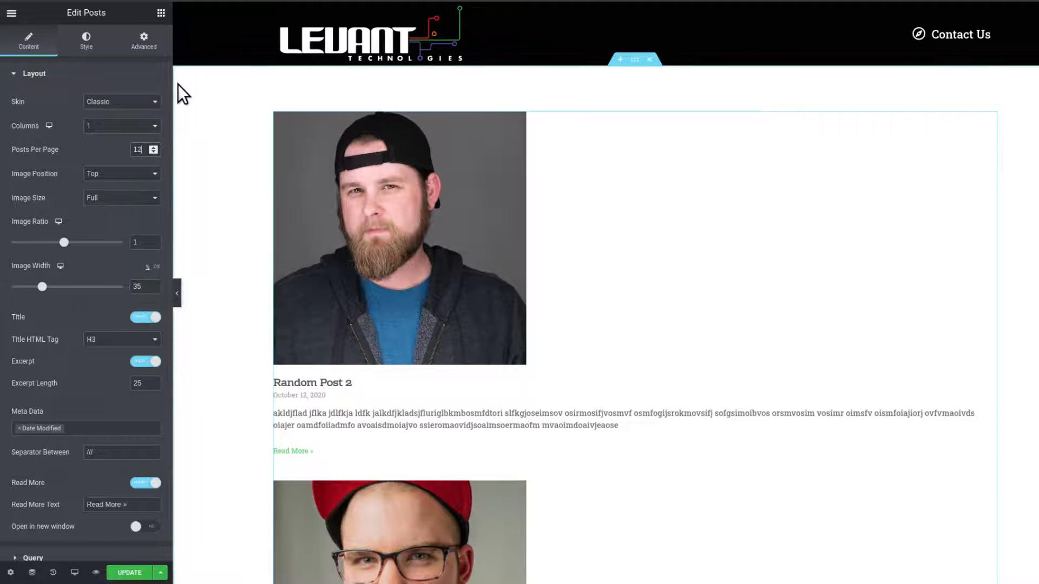
{"action": "key", "text": "BackSpace"}
{"action": "type", "text": "0"}
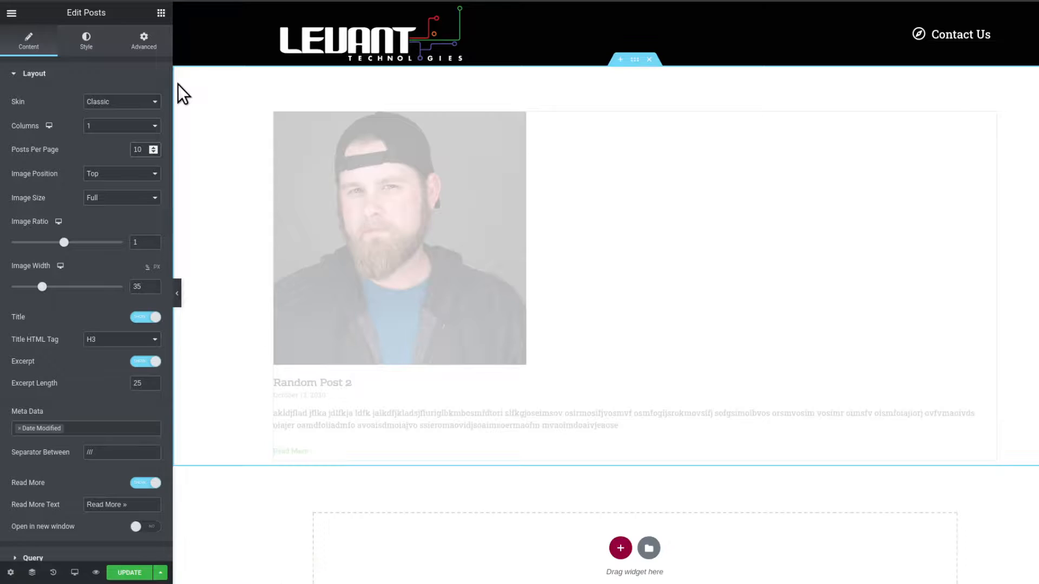
{"action": "key", "text": "BackSpace"}
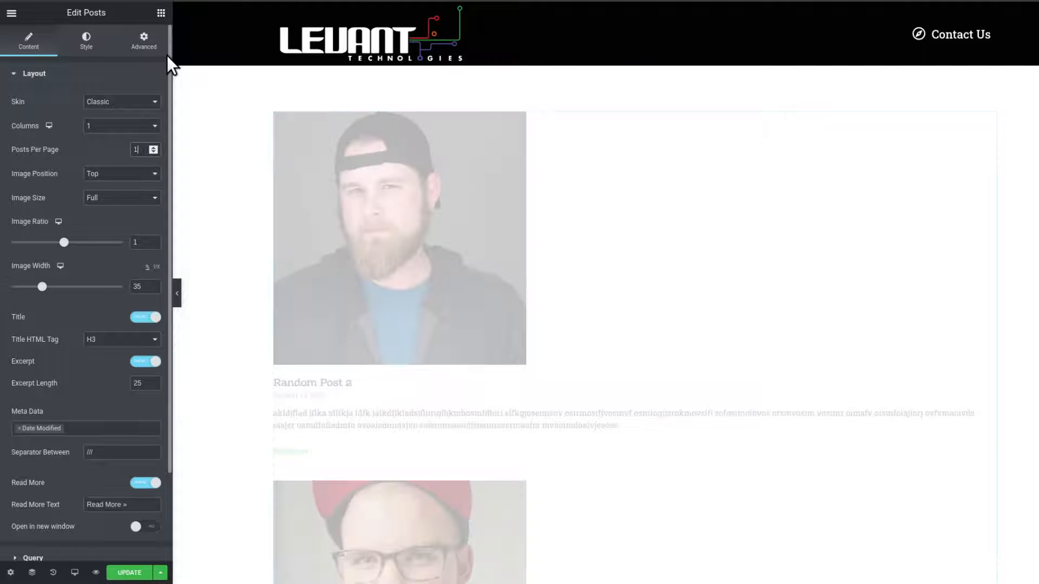
{"action": "type", "text": "2"}
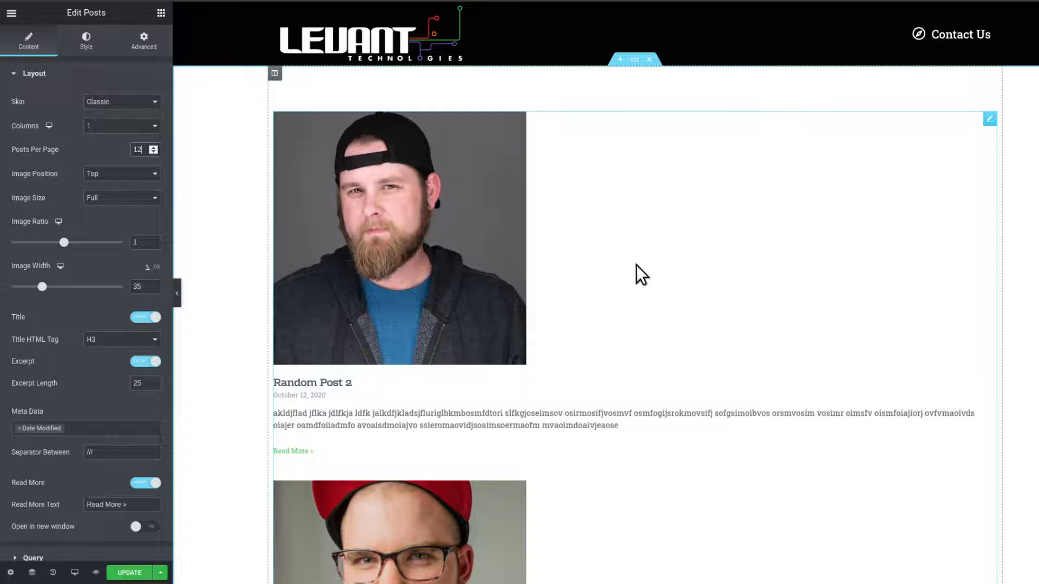
Set the Pagination type to Numbers.
{"action": "scroll", "coordinate": [627, 266], "scroll_direction": "down", "scroll_amount": 7}
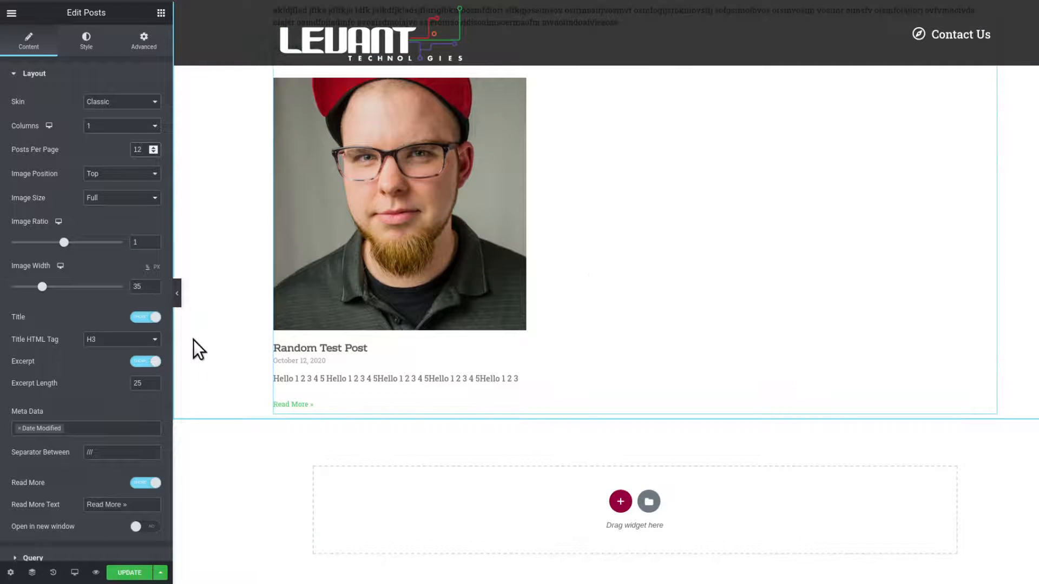
{"action": "scroll", "coordinate": [120, 348], "scroll_direction": "down", "scroll_amount": 2}
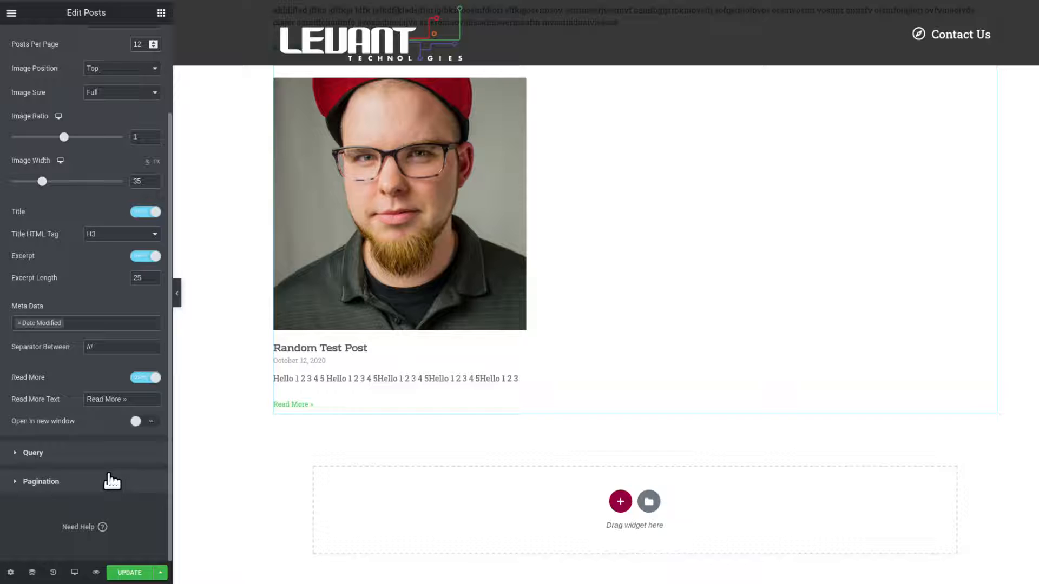
{"action": "left_click", "coordinate": [84, 482]}
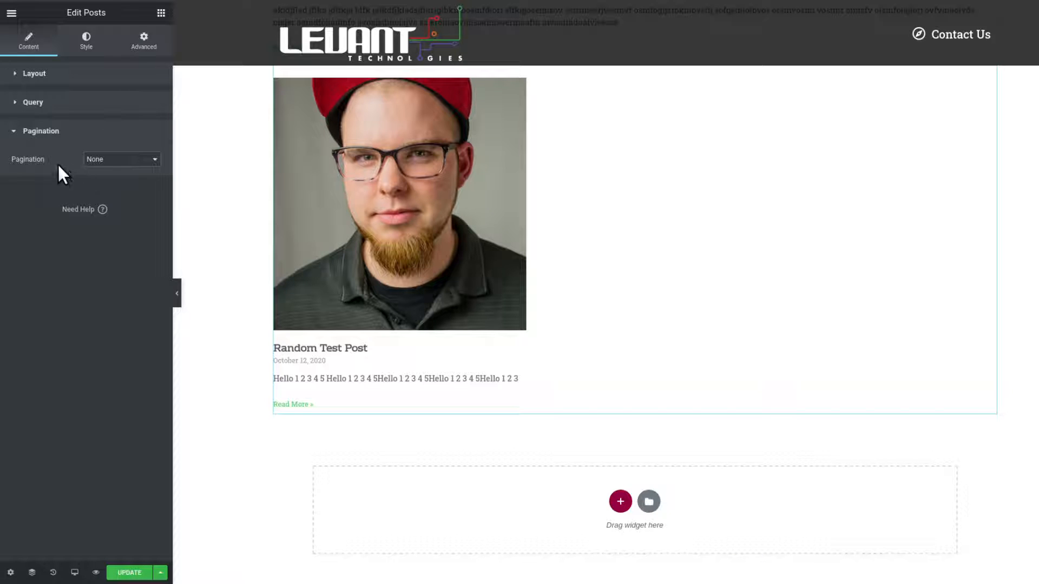
{"action": "left_click", "coordinate": [112, 158]}
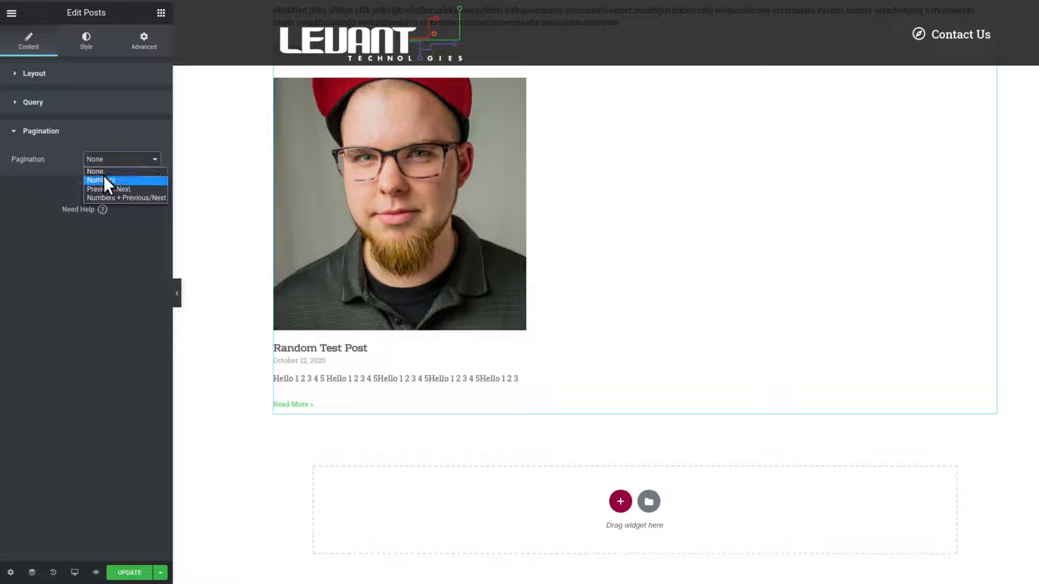
{"action": "left_click", "coordinate": [106, 181]}
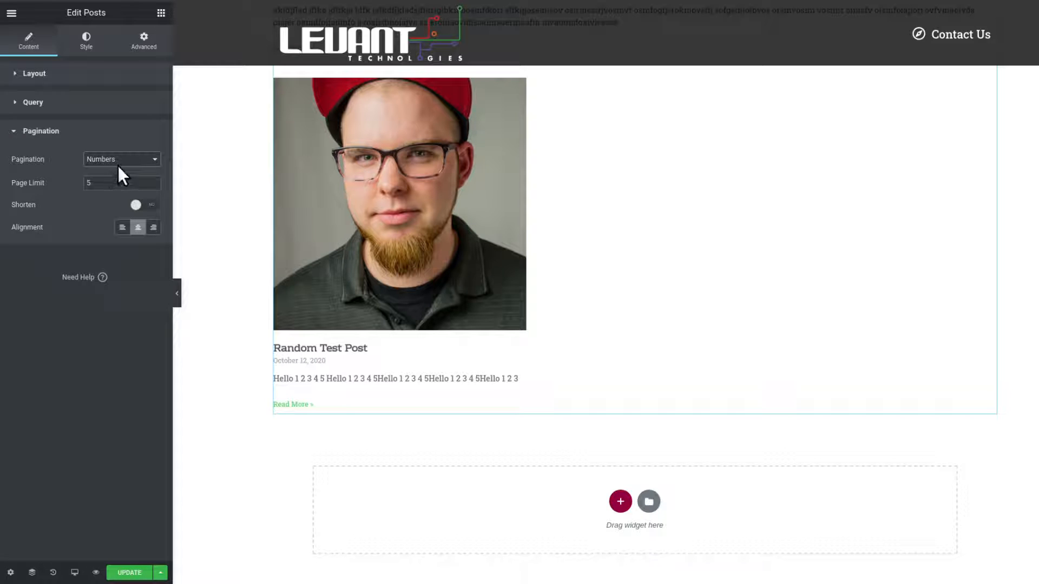
Set the pagination Page Limit to 99999 and turn on Shorten.
{"action": "left_click_drag", "start_coordinate": [101, 185], "coordinate": [85, 186]}
{"action": "type", "text": "59"}
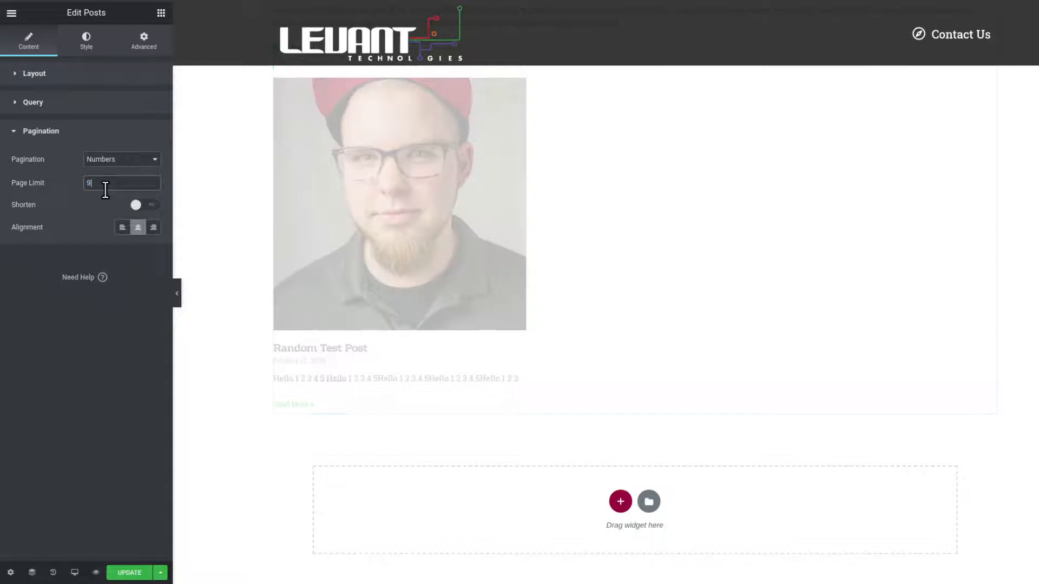
{"action": "type", "text": "9999"}
{"action": "left_click", "coordinate": [140, 210]}
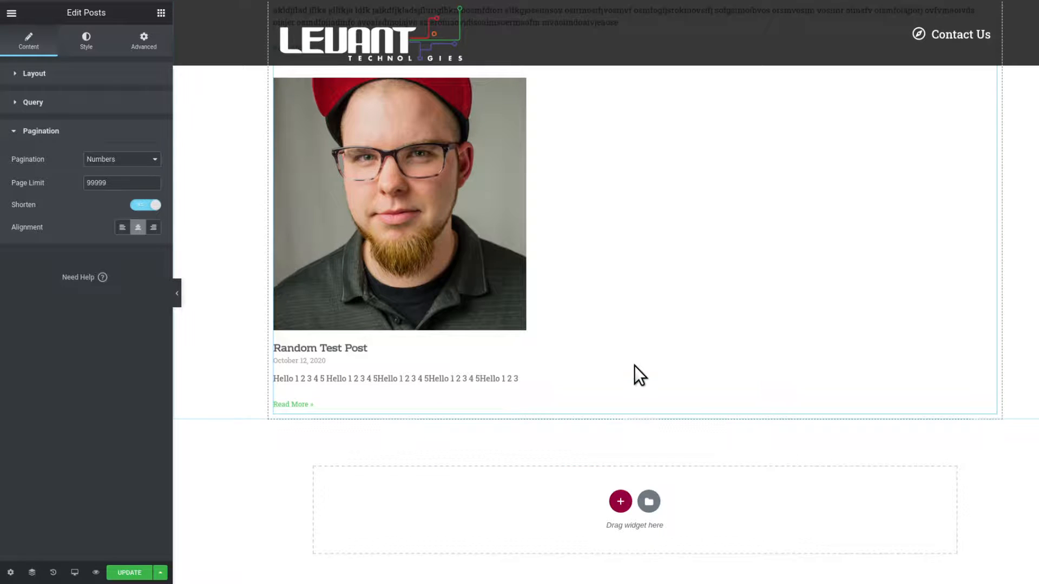
Try widening the Columns Gap slightly in the posts style layout settings.
{"action": "scroll", "coordinate": [634, 365], "scroll_direction": "up", "scroll_amount": 5}
{"action": "scroll", "coordinate": [634, 373], "scroll_direction": "up", "scroll_amount": 1}
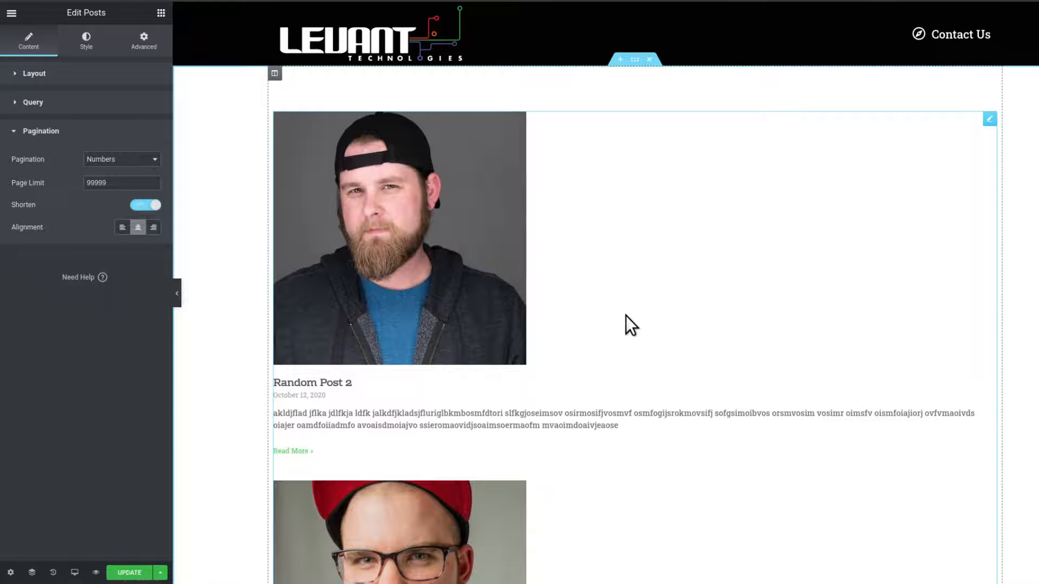
{"action": "scroll", "coordinate": [626, 316], "scroll_direction": "down", "scroll_amount": 2}
{"action": "scroll", "coordinate": [625, 316], "scroll_direction": "up", "scroll_amount": 2}
{"action": "left_click", "coordinate": [86, 43]}
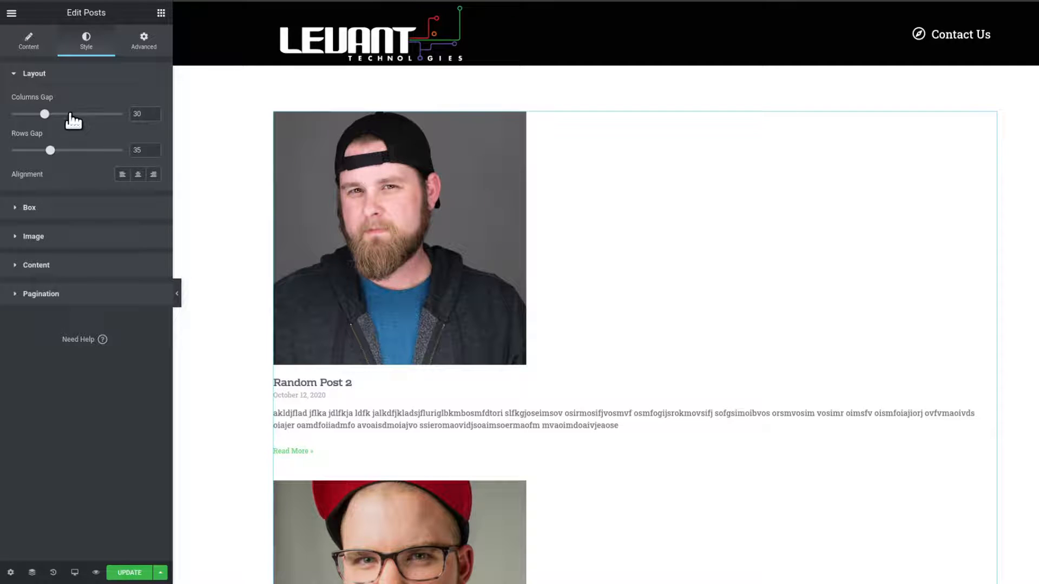
{"action": "mouse_move", "coordinate": [43, 114]}
{"action": "left_mouse_down"}
{"action": "mouse_move", "coordinate": [63, 111]}
{"action": "mouse_move", "coordinate": [53, 113]}
{"action": "left_mouse_up"}
Switch the posts layout to 2 columns.
{"action": "left_click", "coordinate": [28, 43]}
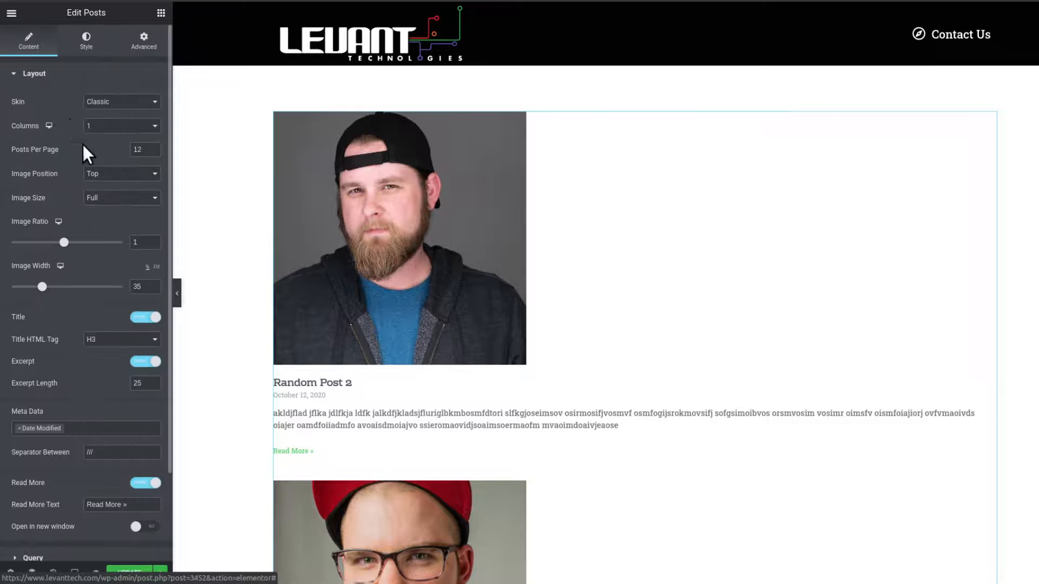
{"action": "left_click", "coordinate": [103, 126]}
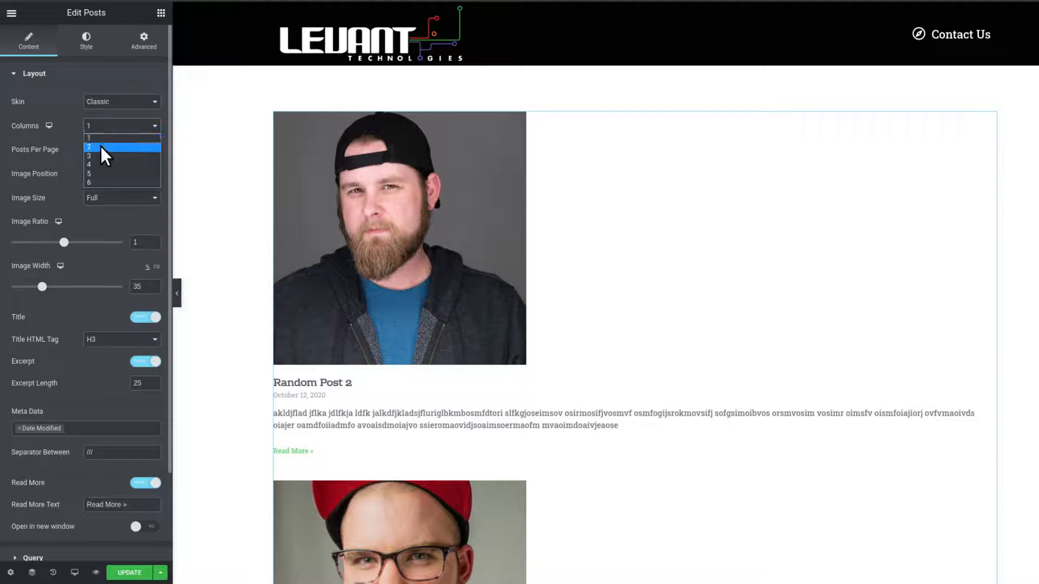
{"action": "left_click", "coordinate": [101, 146]}
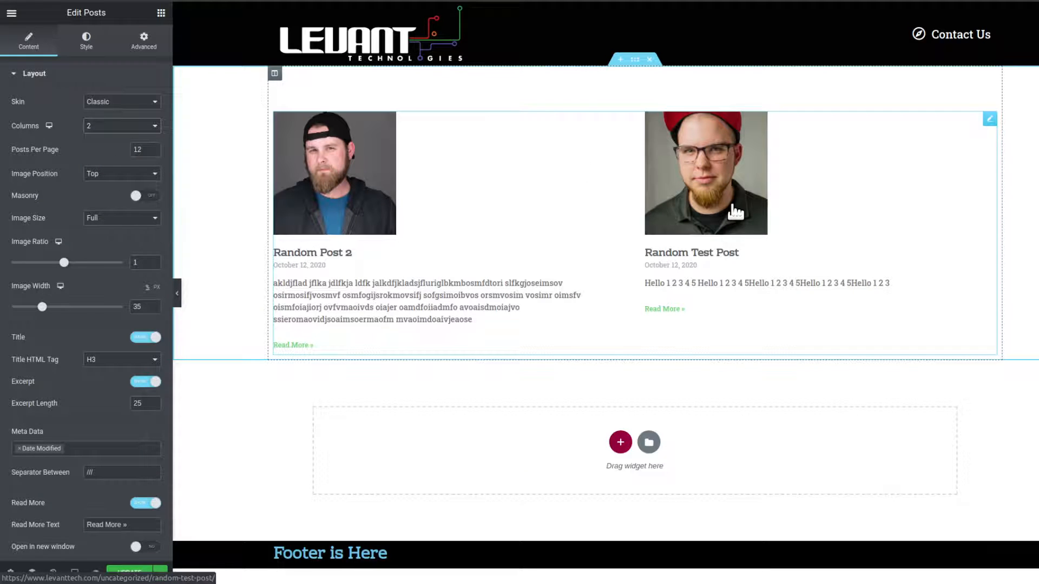
Set the Columns Gap to 45.
{"action": "left_click", "coordinate": [98, 49]}
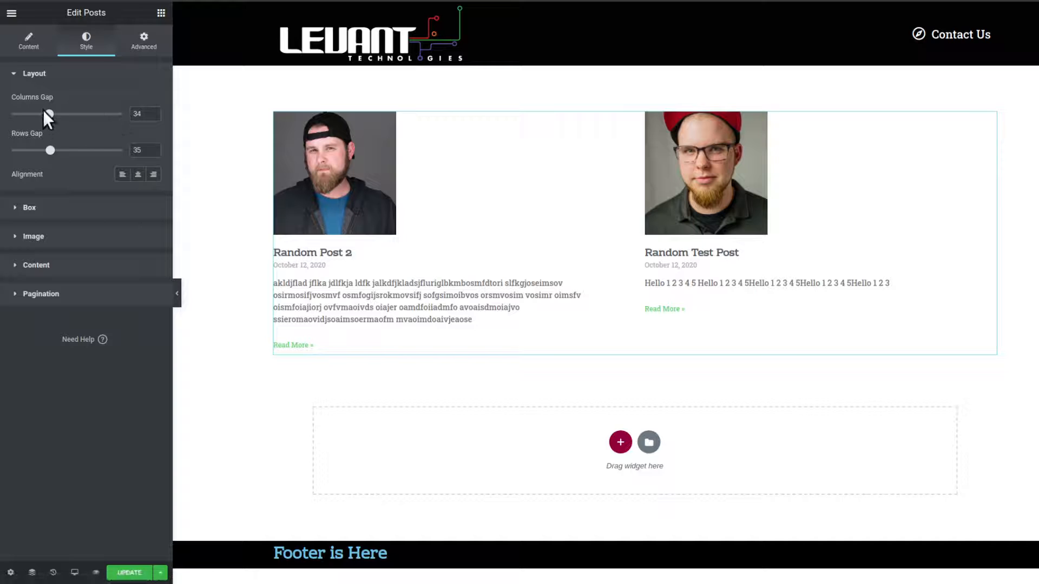
{"action": "left_click_drag", "start_coordinate": [48, 114], "coordinate": [16, 114]}
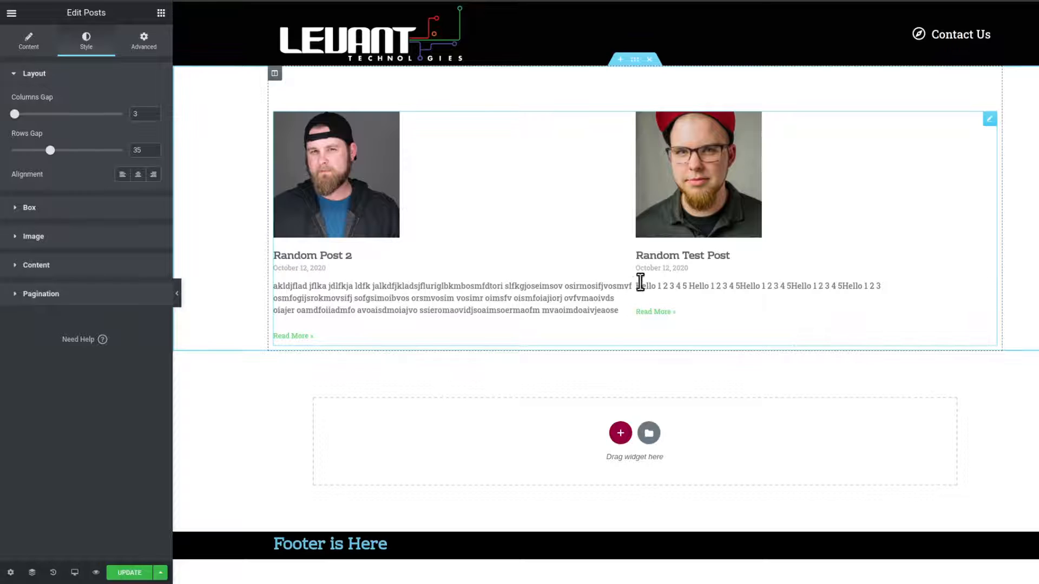
{"action": "left_click_drag", "start_coordinate": [15, 113], "coordinate": [11, 114]}
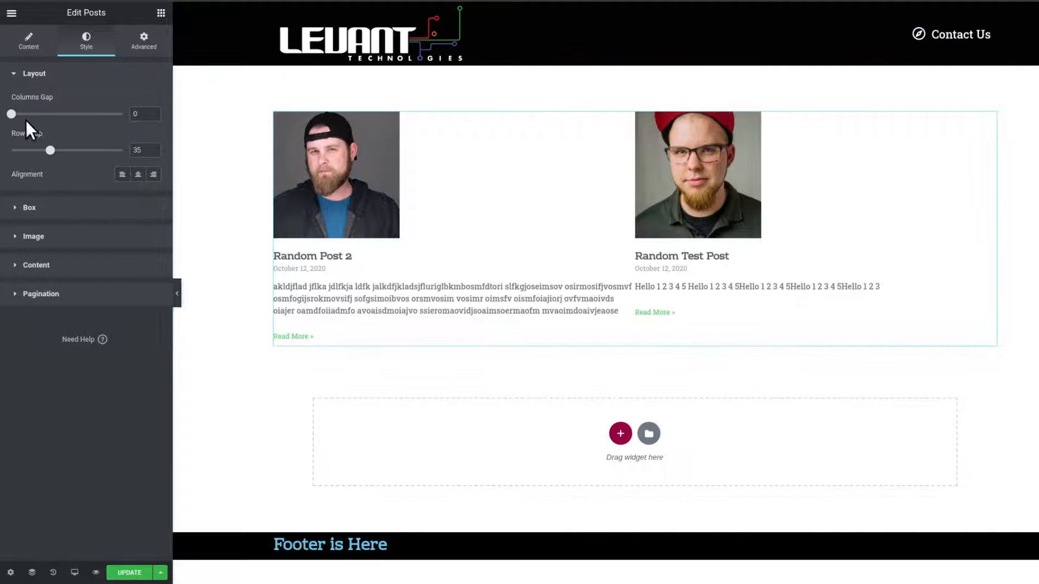
{"action": "left_click_drag", "start_coordinate": [11, 114], "coordinate": [31, 114]}
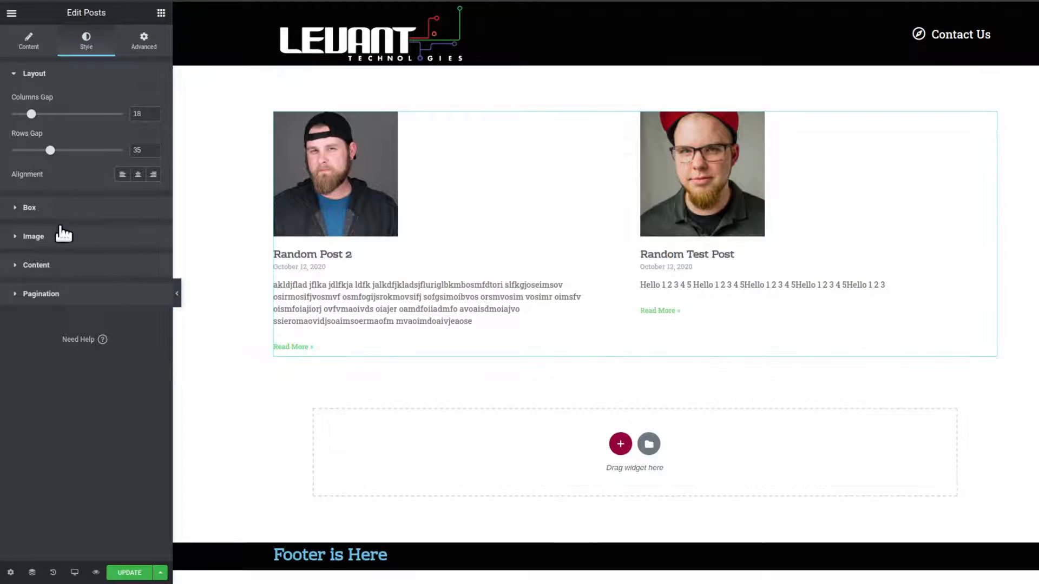
{"action": "left_click_drag", "start_coordinate": [30, 113], "coordinate": [61, 114]}
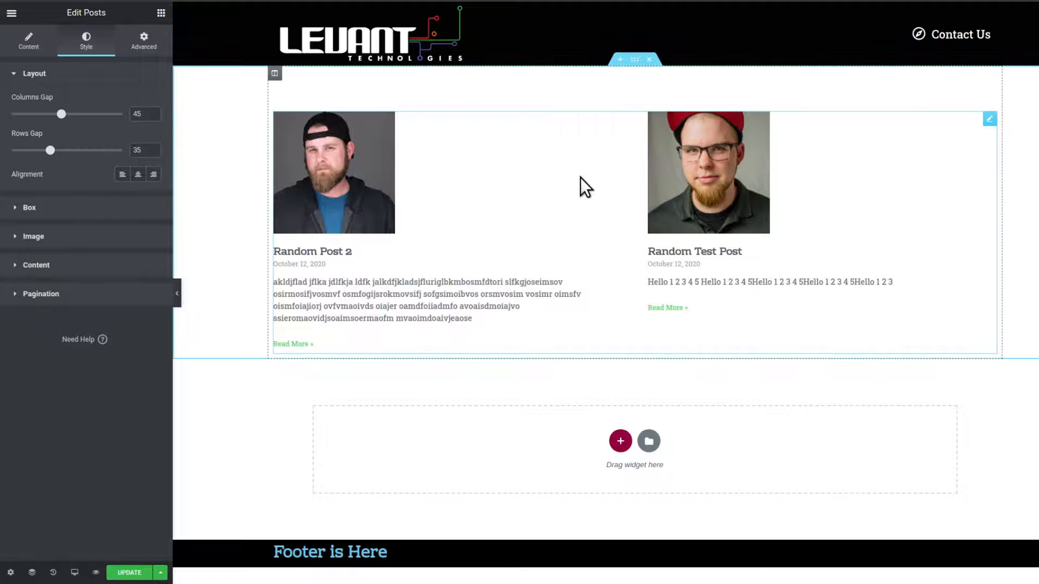
Set the posts layout Columns back to 1.
{"action": "left_click", "coordinate": [27, 50]}
{"action": "left_click", "coordinate": [113, 124]}
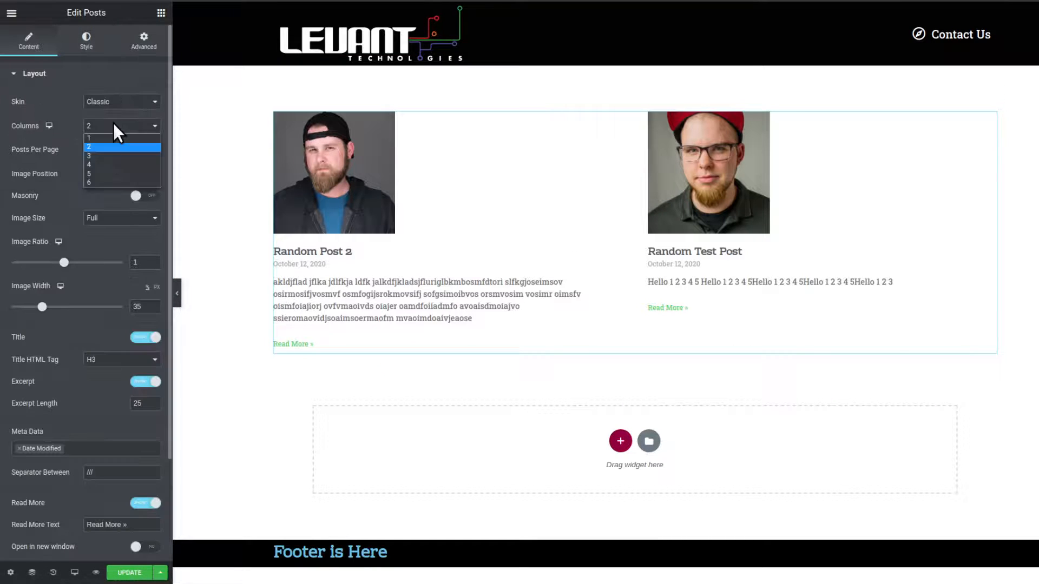
{"action": "left_click", "coordinate": [112, 138]}
Set the Rows Gap to 51.
{"action": "scroll", "coordinate": [464, 400], "scroll_direction": "down", "scroll_amount": 3}
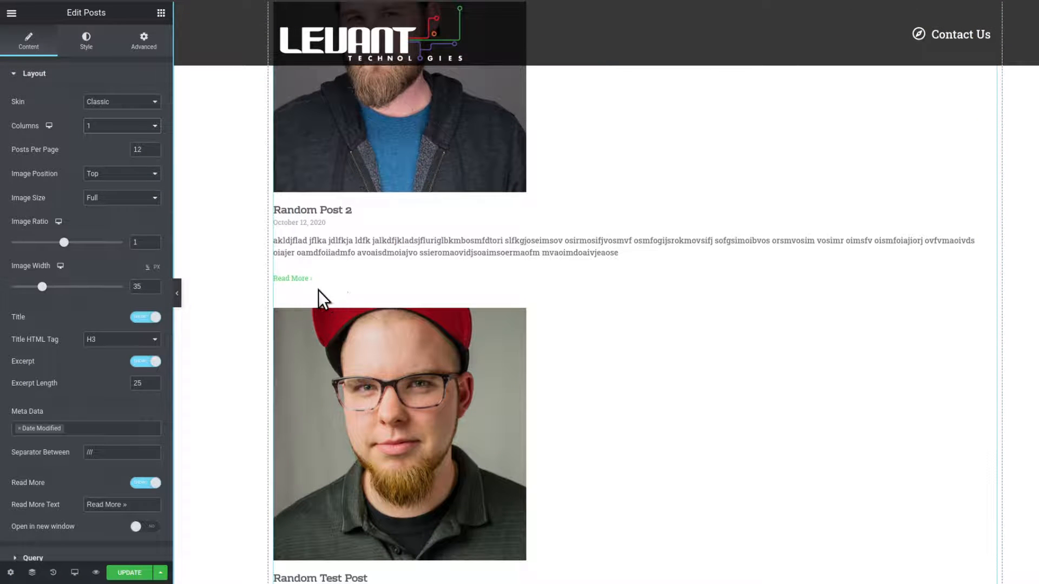
{"action": "left_click", "coordinate": [86, 41]}
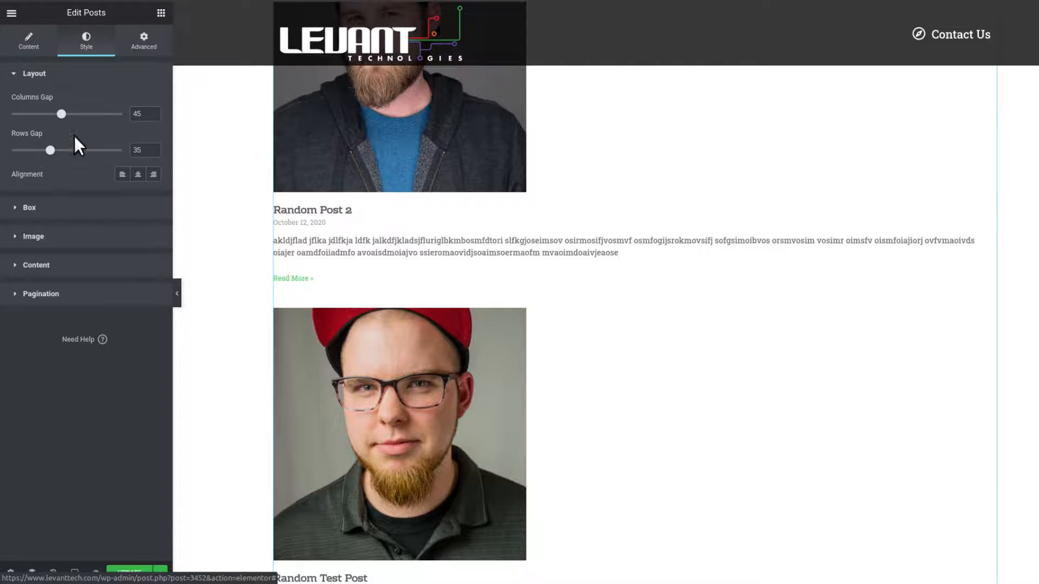
{"action": "left_click_drag", "start_coordinate": [52, 152], "coordinate": [79, 150]}
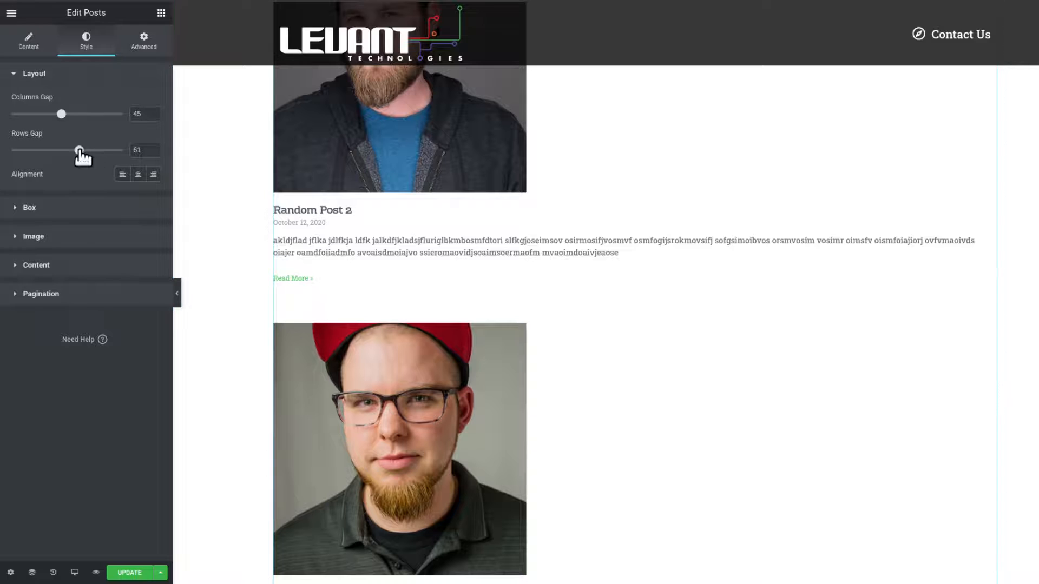
{"action": "mouse_move", "coordinate": [80, 151]}
{"action": "left_mouse_down"}
{"action": "mouse_move", "coordinate": [91, 151]}
{"action": "mouse_move", "coordinate": [67, 151]}
{"action": "left_mouse_up"}
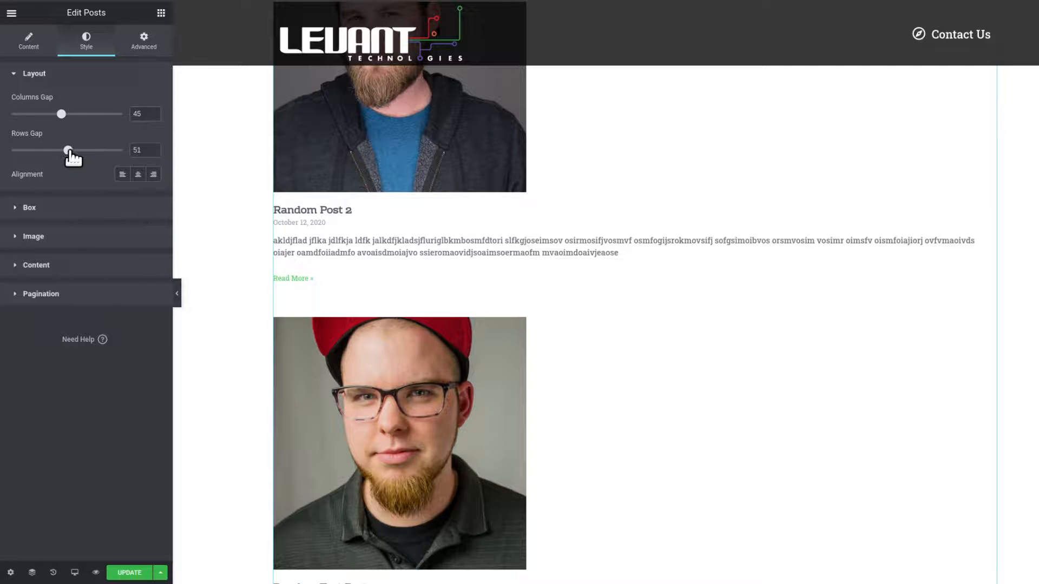
Open the Box style settings and set the Border Width to 2 on all sides.
{"action": "left_click", "coordinate": [109, 211]}
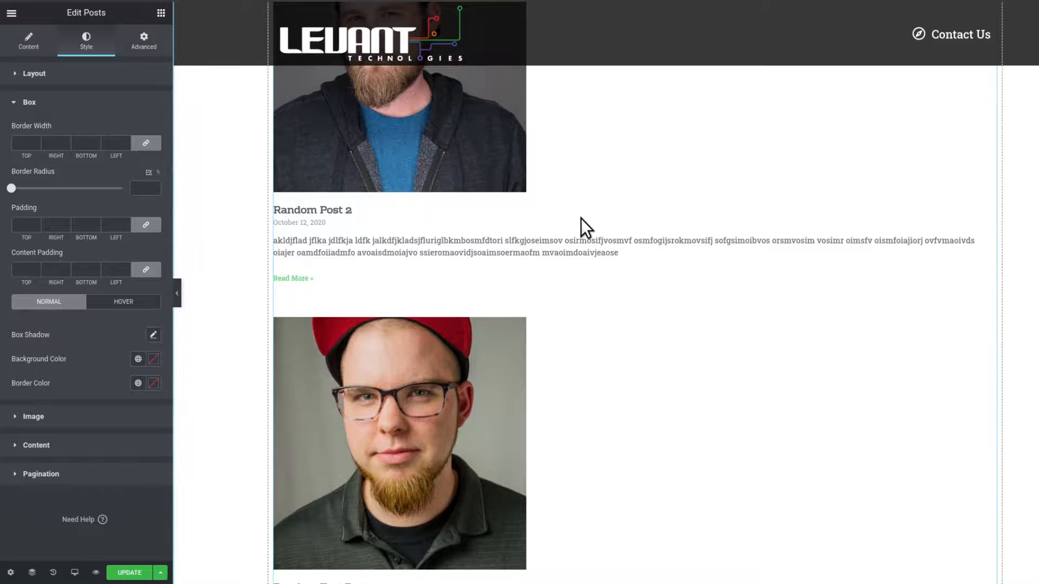
{"action": "scroll", "coordinate": [580, 222], "scroll_direction": "down", "scroll_amount": 3}
{"action": "scroll", "coordinate": [580, 218], "scroll_direction": "up", "scroll_amount": 2}
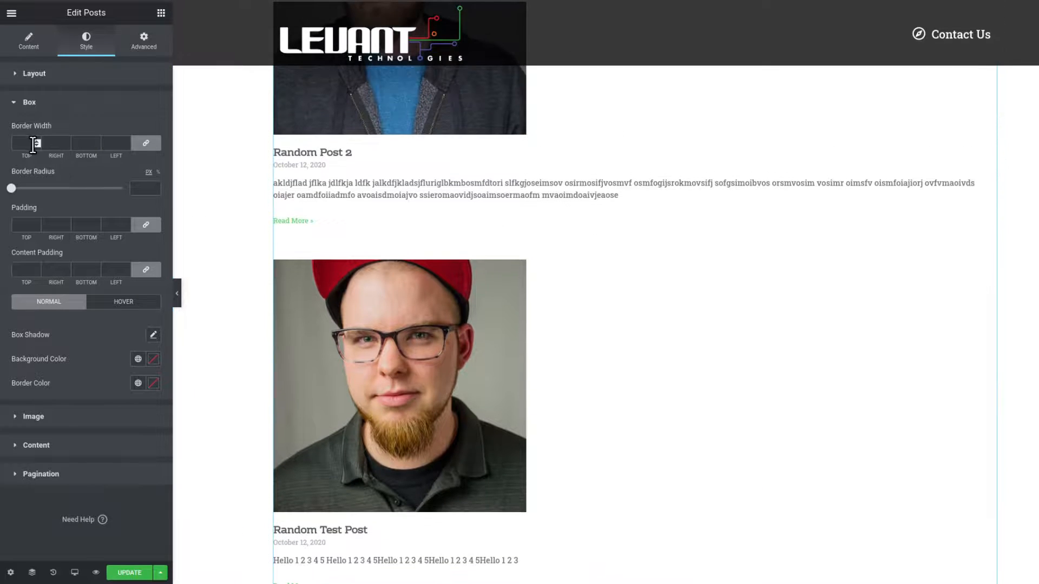
{"action": "scroll", "coordinate": [563, 265], "scroll_direction": "up", "scroll_amount": 1}
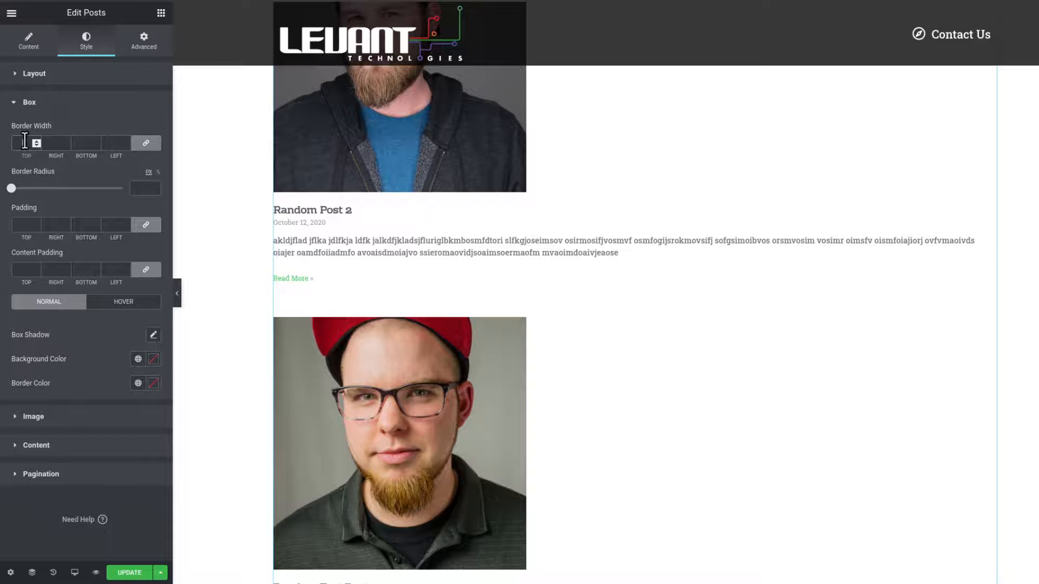
{"action": "type", "text": "1"}
{"action": "scroll", "coordinate": [608, 276], "scroll_direction": "up", "scroll_amount": 3}
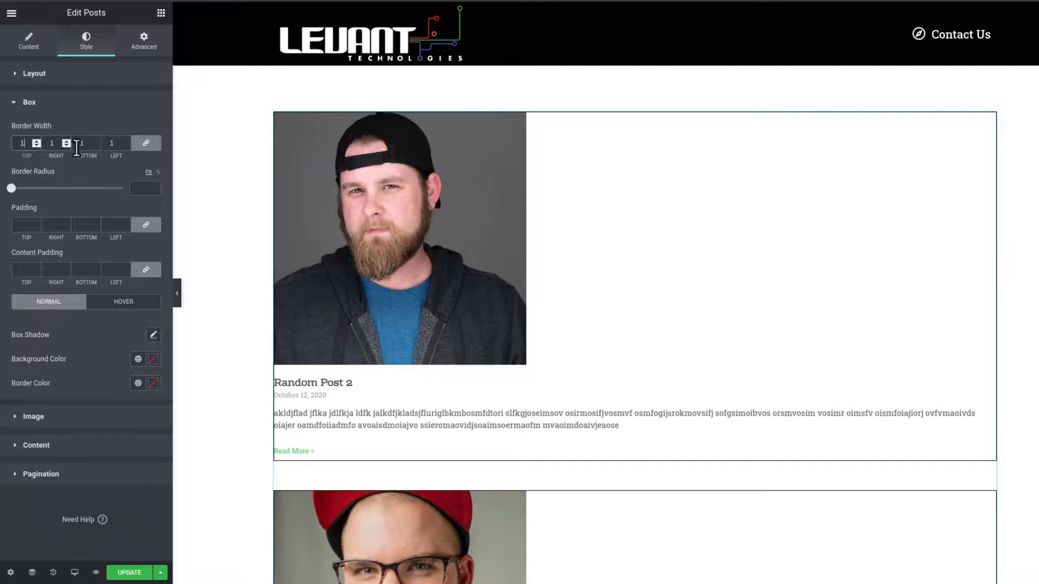
{"action": "double_click", "coordinate": [28, 142]}
{"action": "type", "text": "2"}
Clear the Border Width and re-enter 2.
{"action": "scroll", "coordinate": [563, 270], "scroll_direction": "down", "scroll_amount": 2}
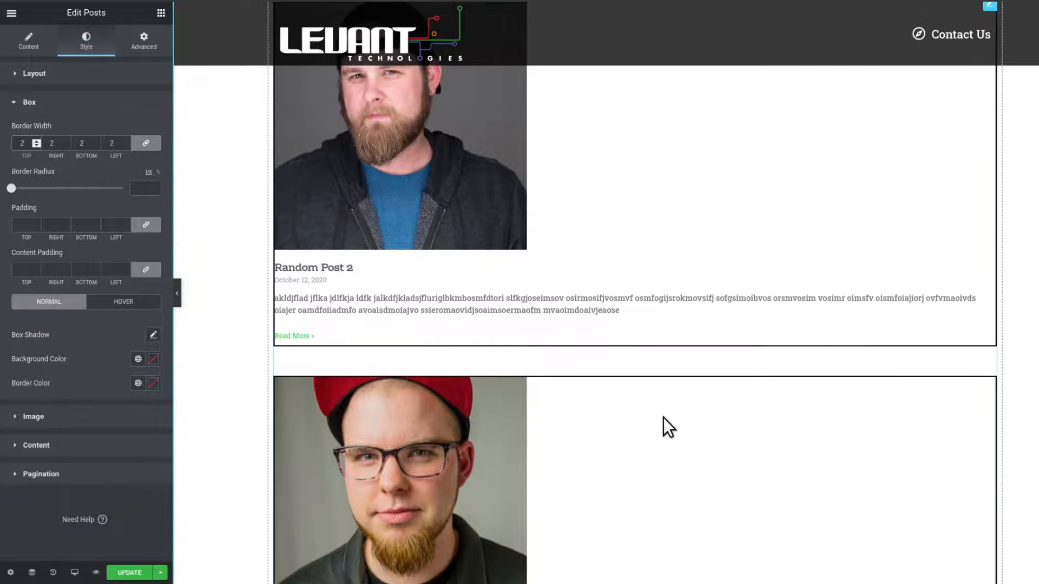
{"action": "scroll", "coordinate": [664, 417], "scroll_direction": "down", "scroll_amount": 6}
{"action": "scroll", "coordinate": [716, 291], "scroll_direction": "up", "scroll_amount": 5}
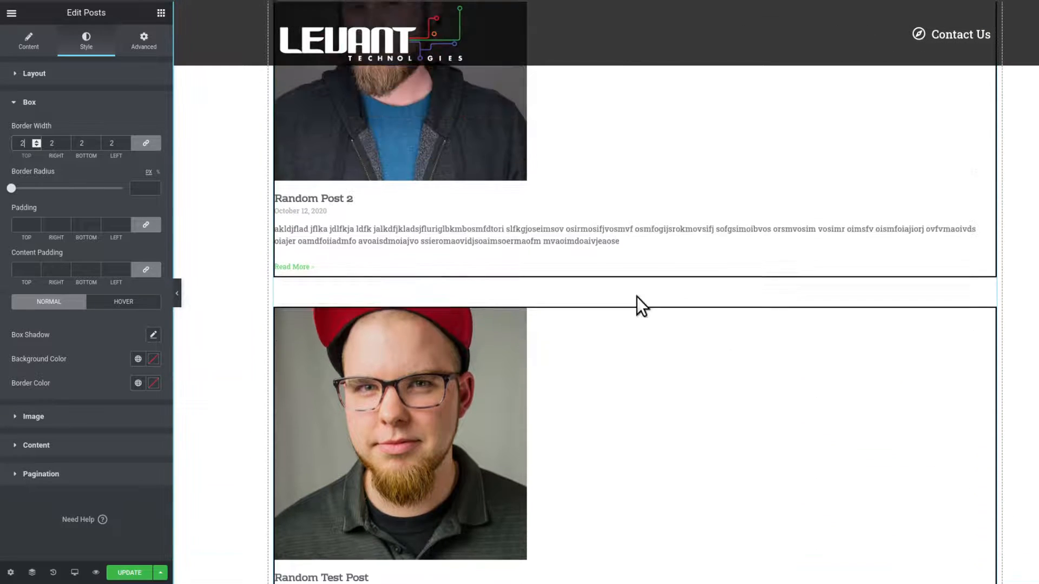
{"action": "left_click_drag", "start_coordinate": [24, 144], "coordinate": [13, 145]}
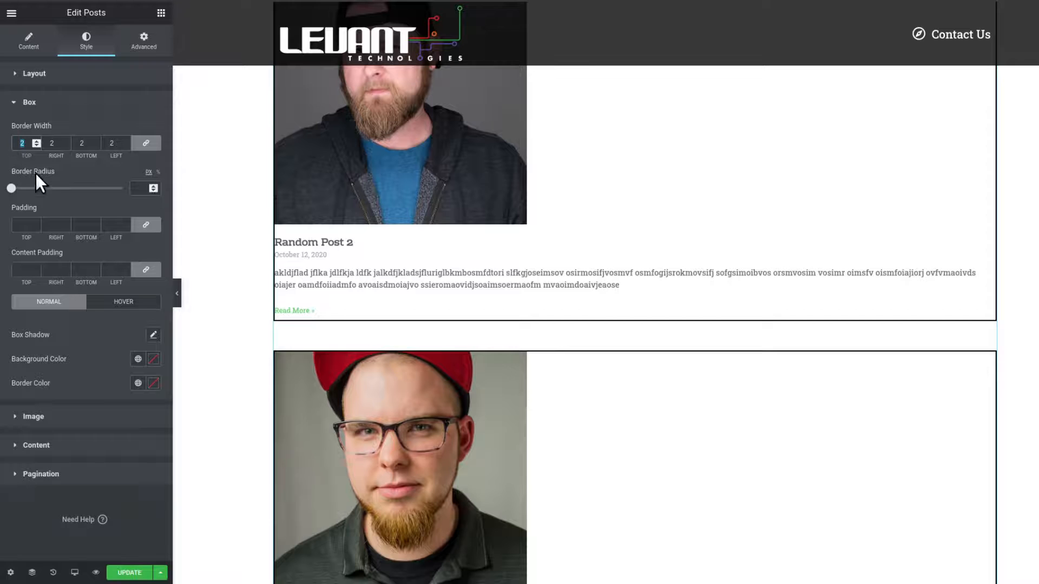
{"action": "key", "text": "BackSpace"}
{"action": "scroll", "coordinate": [605, 247], "scroll_direction": "up", "scroll_amount": 3}
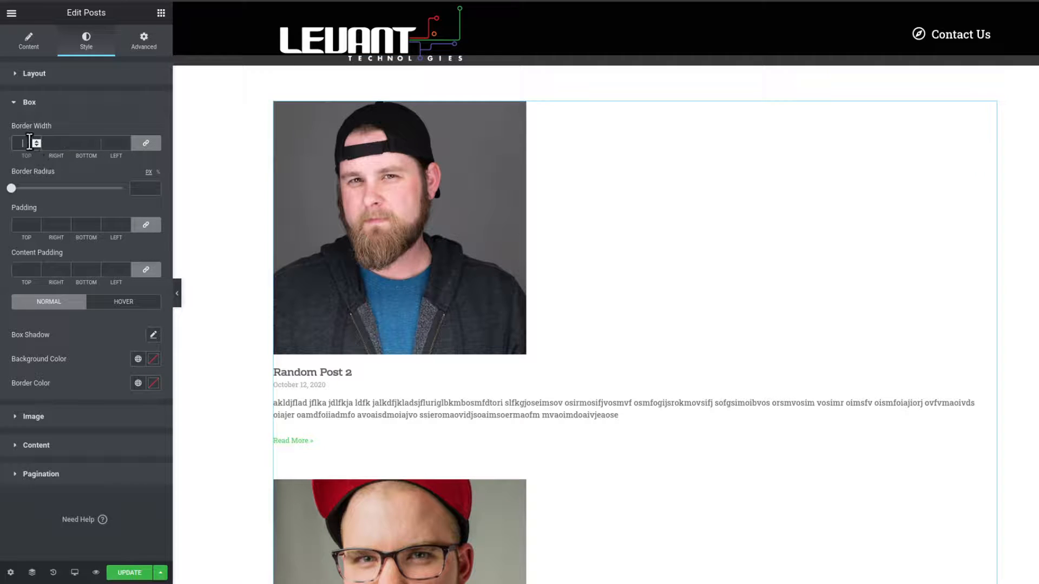
{"action": "type", "text": "2"}
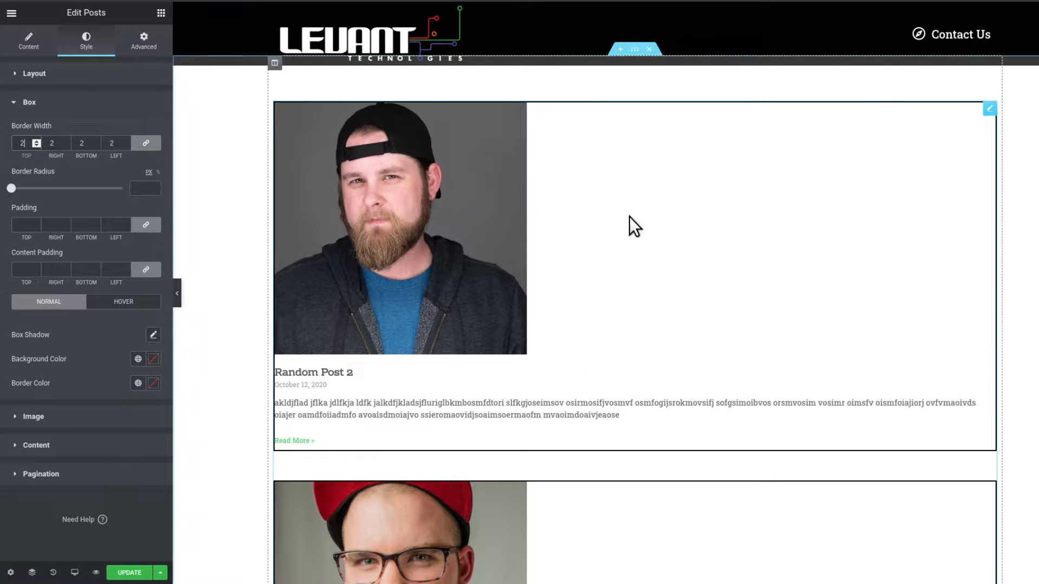
Set the box Border Color to red.
{"action": "left_click", "coordinate": [154, 383]}
{"action": "left_click", "coordinate": [146, 439]}
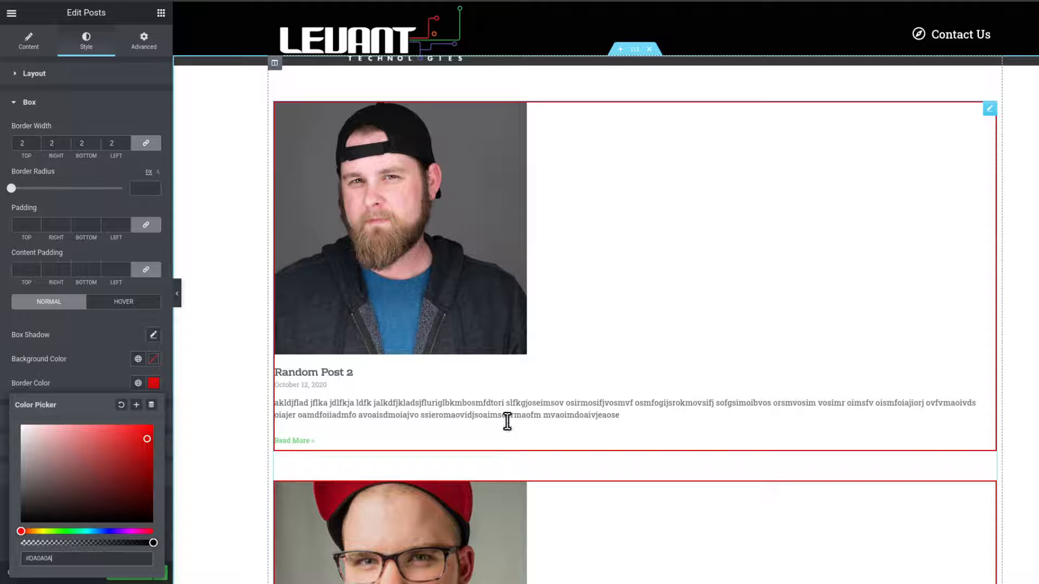
{"action": "left_click", "coordinate": [71, 357]}
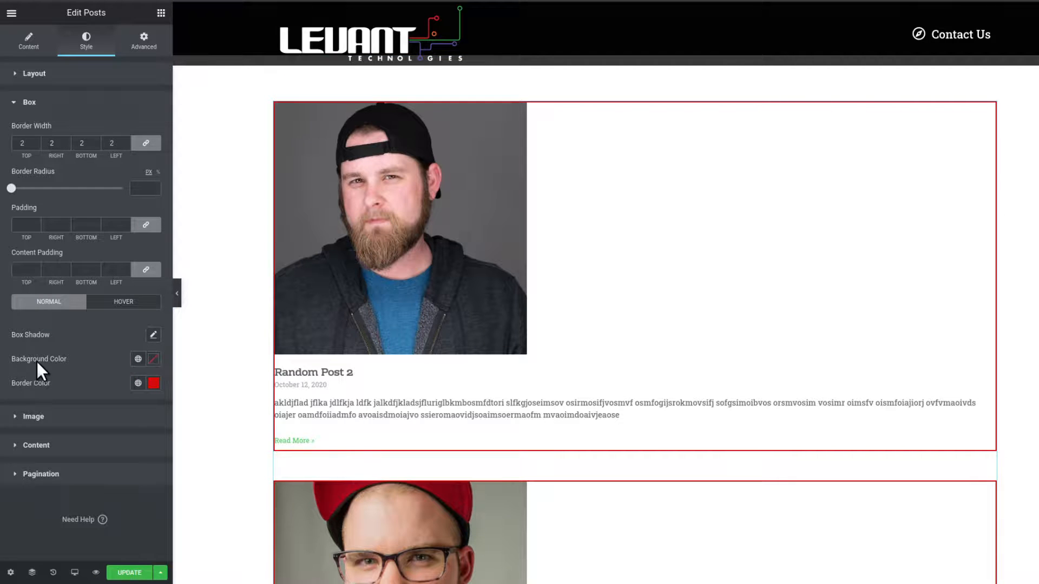
Set the box Background Color to a medium blue.
{"action": "left_click", "coordinate": [154, 359]}
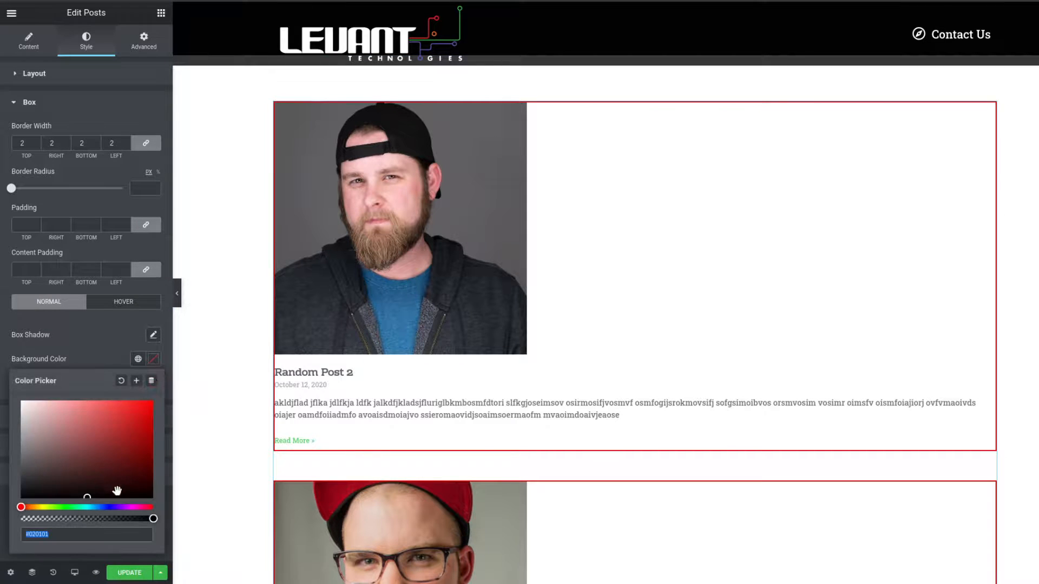
{"action": "left_click", "coordinate": [107, 508]}
{"action": "left_click", "coordinate": [89, 453]}
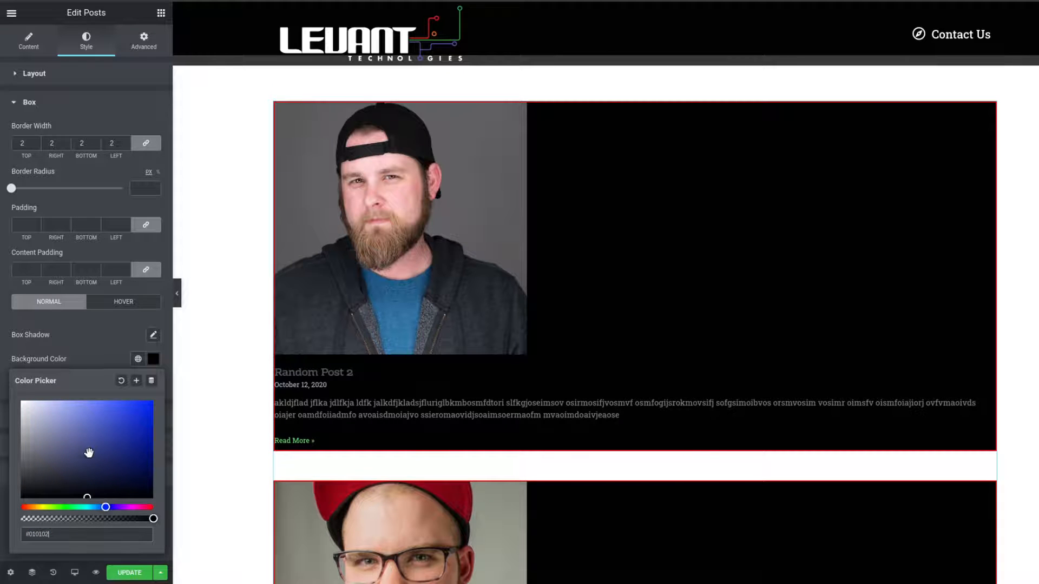
{"action": "left_click", "coordinate": [88, 443]}
{"action": "left_click", "coordinate": [123, 427]}
{"action": "left_click", "coordinate": [99, 417]}
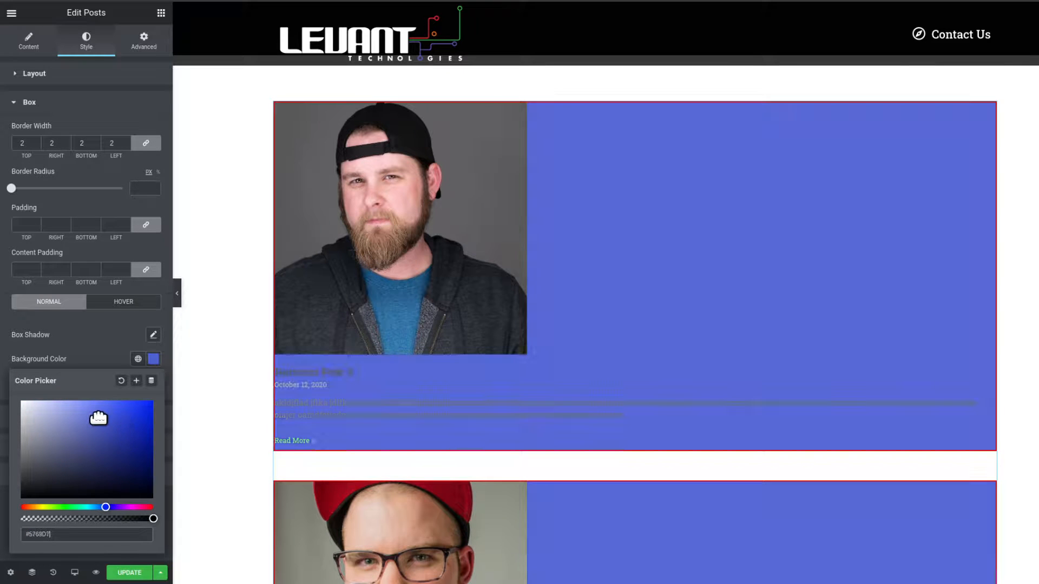
{"action": "left_click", "coordinate": [232, 455]}
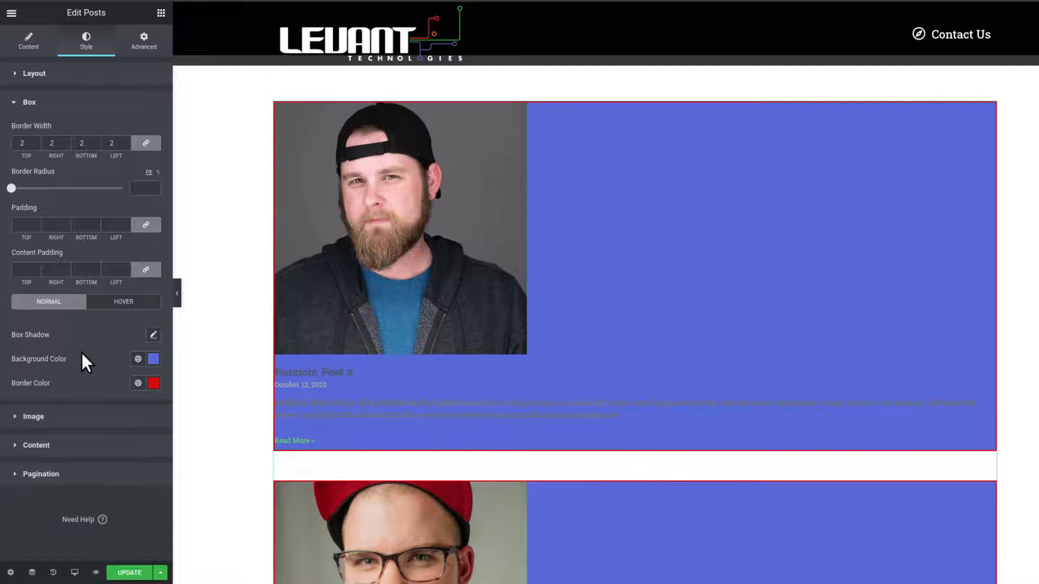
Change the box Background Color to a light cyan.
{"action": "left_click", "coordinate": [154, 359]}
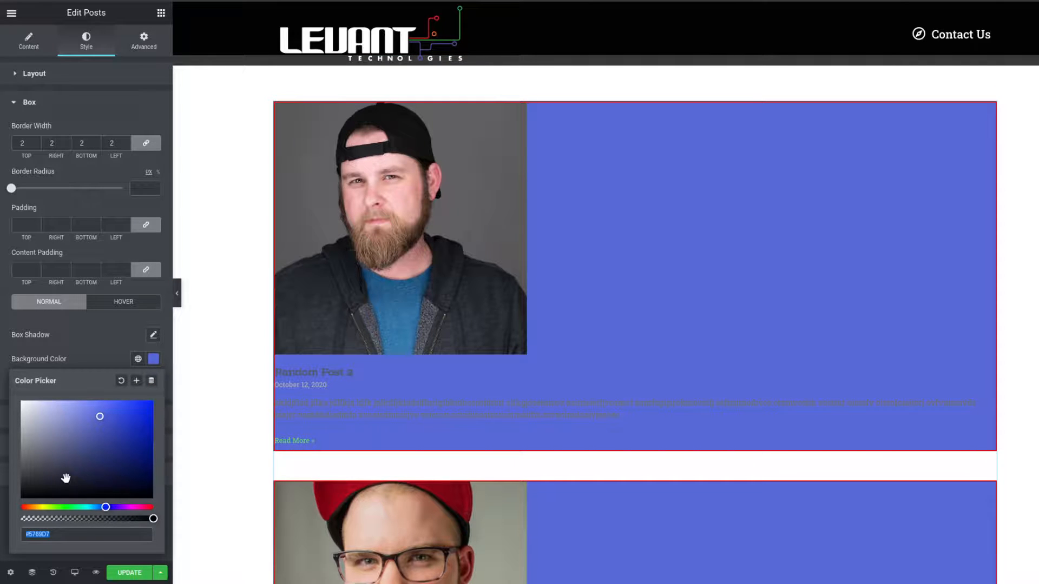
{"action": "left_click", "coordinate": [92, 508]}
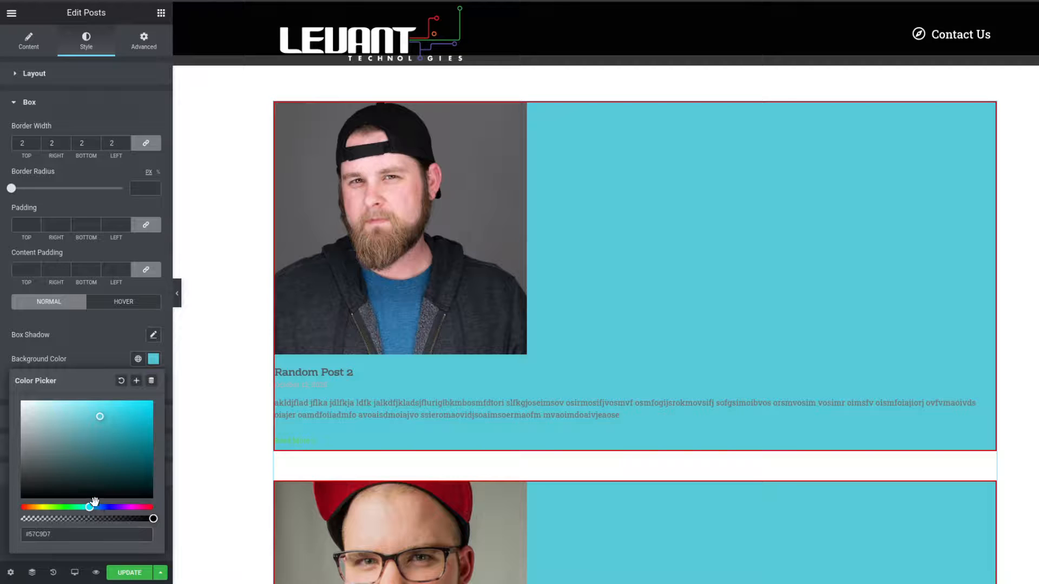
{"action": "left_click", "coordinate": [97, 414]}
{"action": "left_click", "coordinate": [106, 338]}
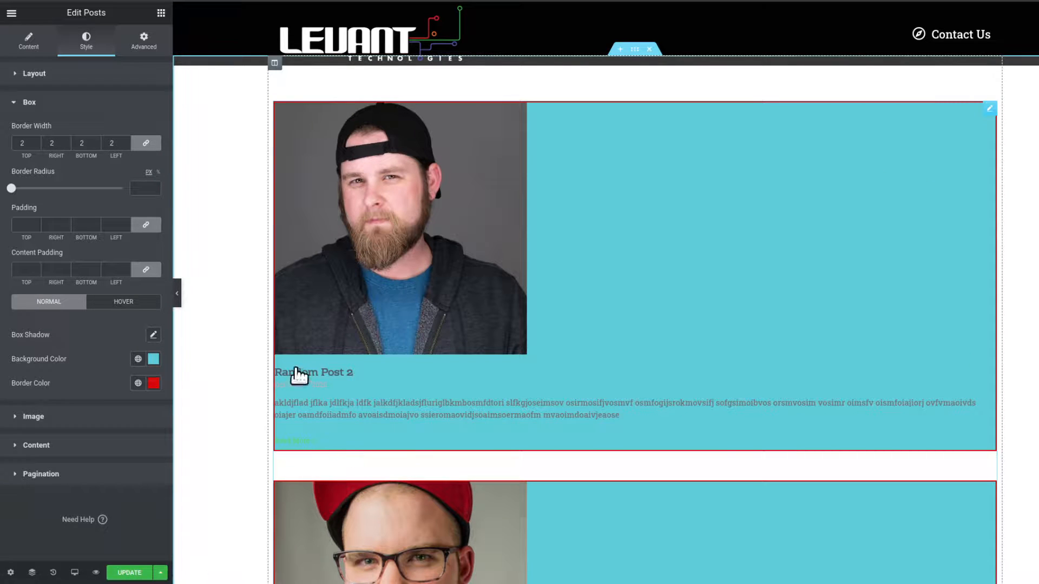
Set the box padding to 30 on all sides.
{"action": "left_click", "coordinate": [14, 267]}
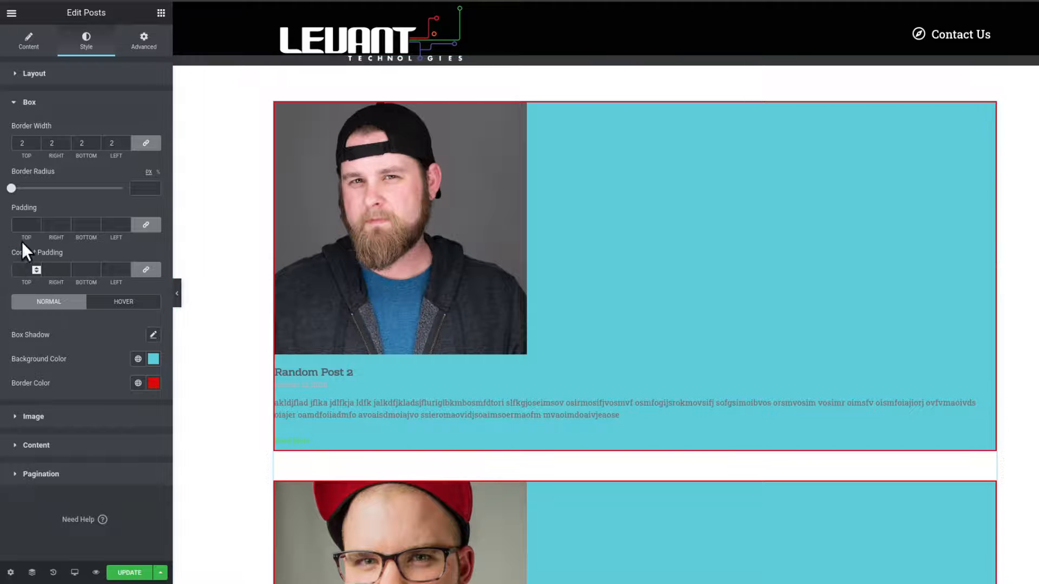
{"action": "left_click", "coordinate": [19, 223]}
{"action": "type", "text": "20"}
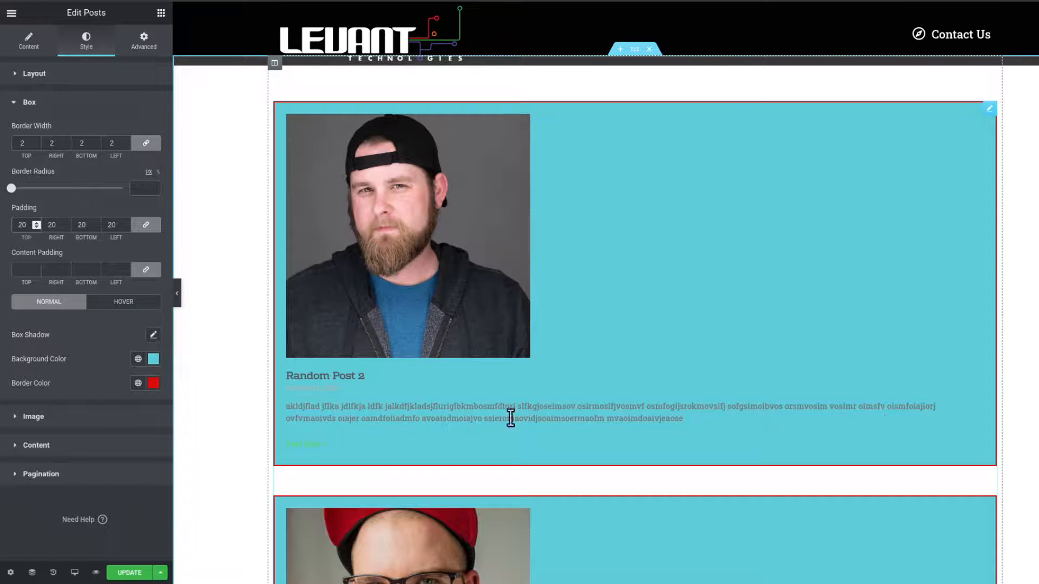
{"action": "scroll", "coordinate": [830, 339], "scroll_direction": "down", "scroll_amount": 8}
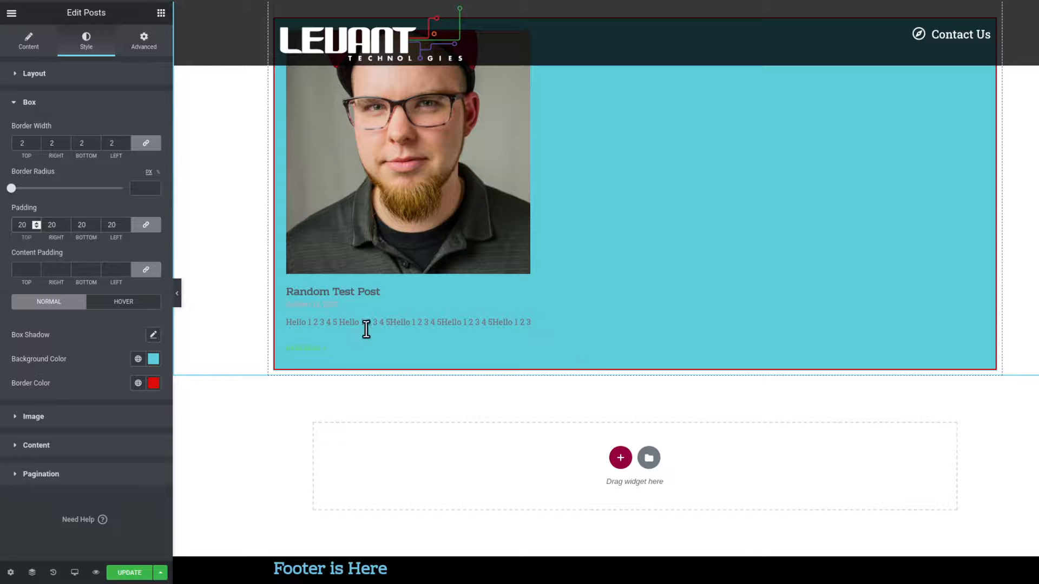
{"action": "scroll", "coordinate": [895, 325], "scroll_direction": "up", "scroll_amount": 5}
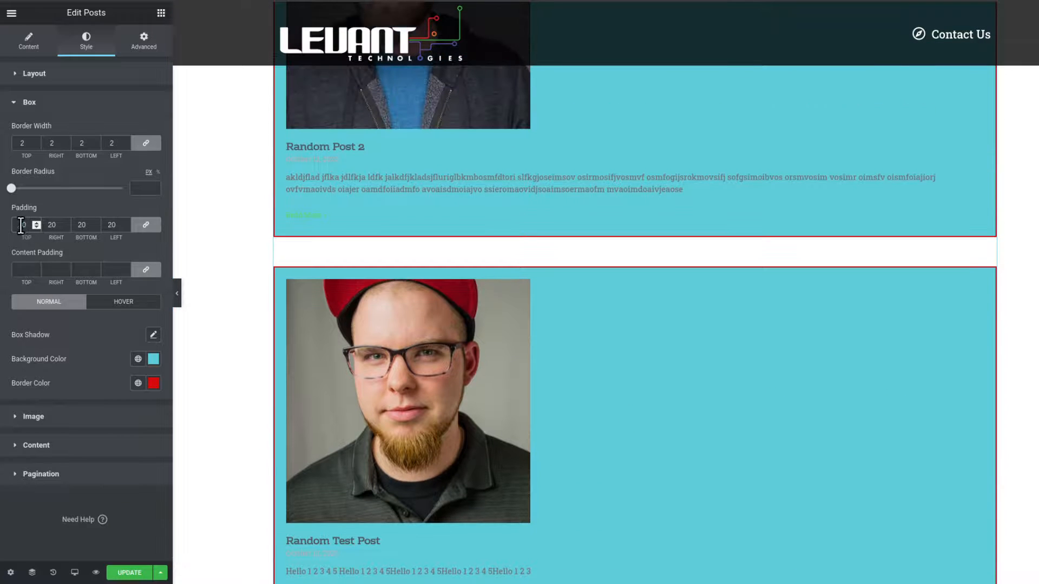
{"action": "double_click", "coordinate": [20, 225]}
{"action": "type", "text": "30"}
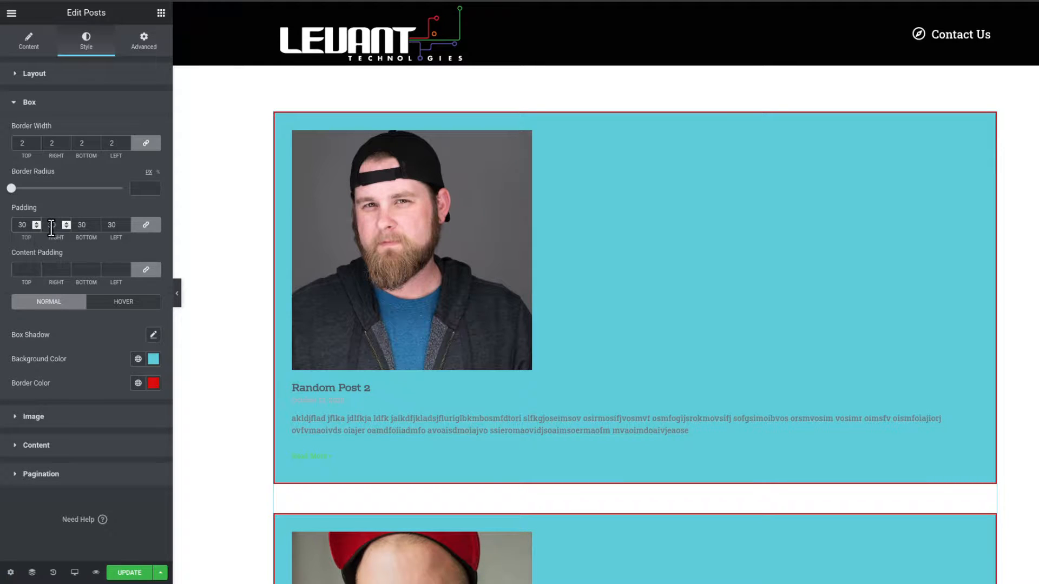
Try unlinked box padding with 50 on the right and left sides before relinking the values.
{"action": "left_click", "coordinate": [145, 224]}
{"action": "left_click", "coordinate": [47, 225]}
{"action": "key", "text": "Delete"}
{"action": "type", "text": "5"}
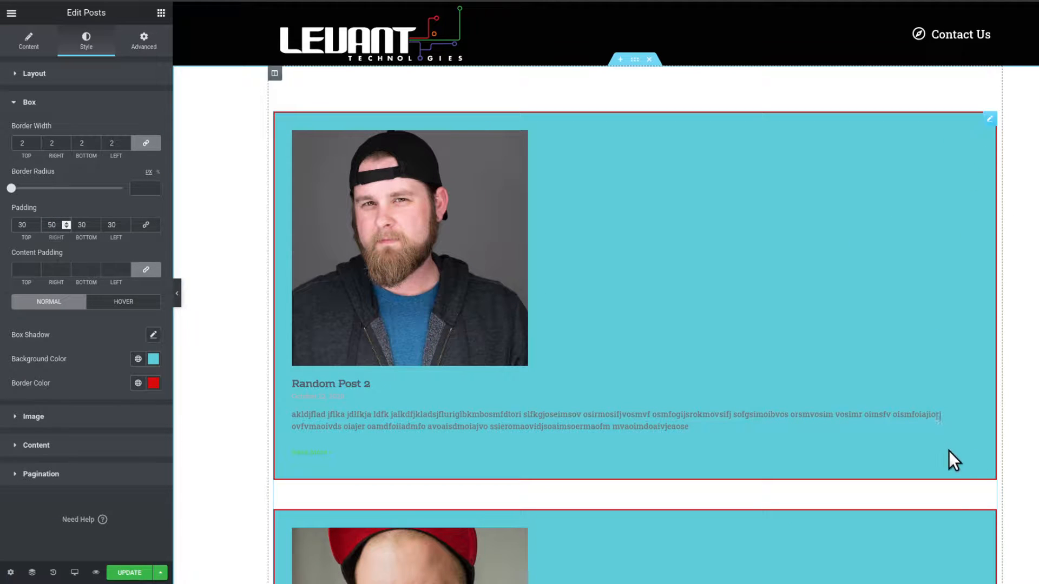
{"action": "left_click", "coordinate": [111, 227]}
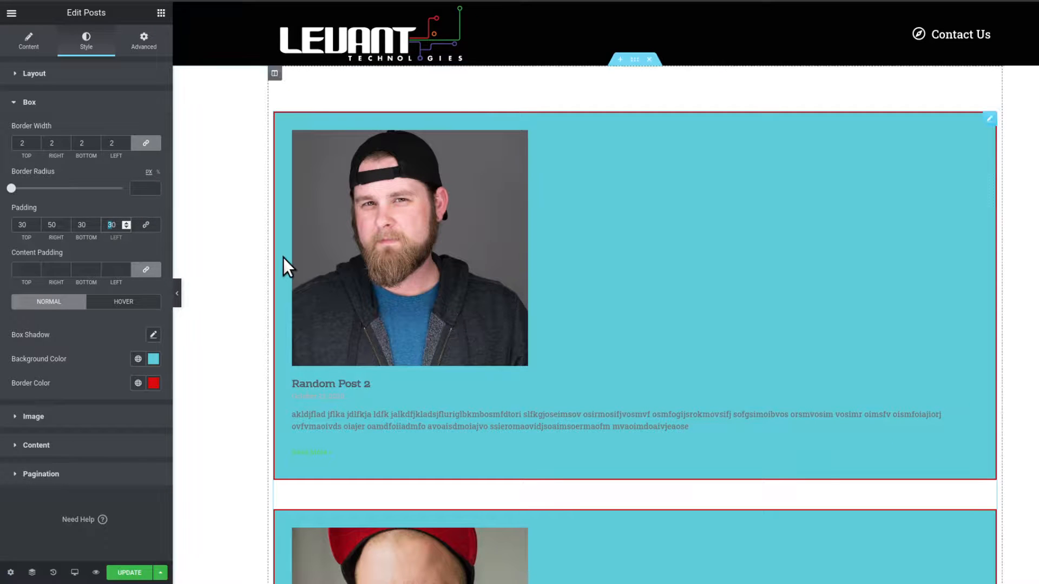
{"action": "type", "text": "50"}
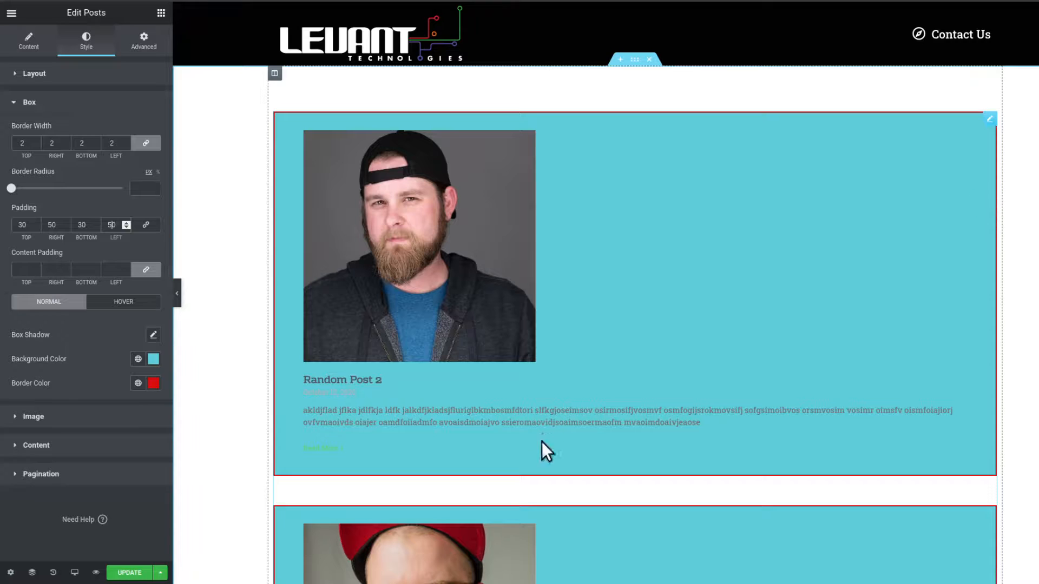
{"action": "left_click", "coordinate": [145, 225]}
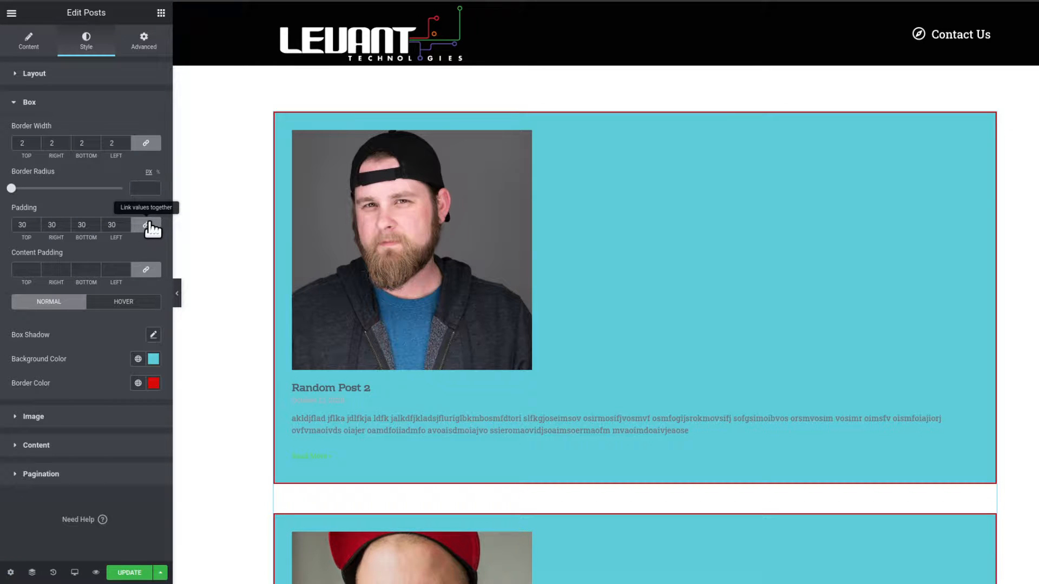
Set the box border radius to about 19.
{"action": "scroll", "coordinate": [522, 347], "scroll_direction": "down", "scroll_amount": 1}
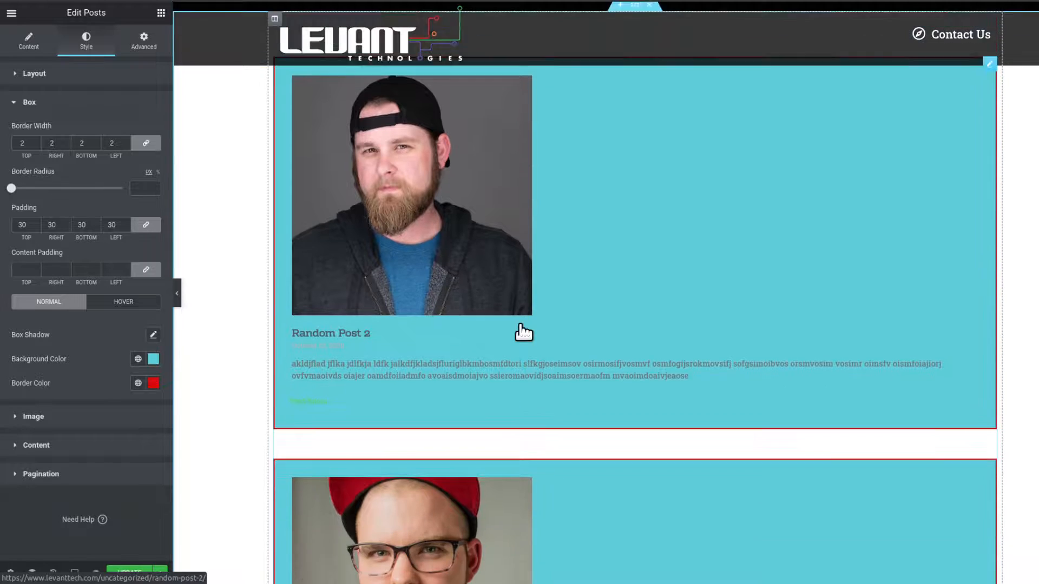
{"action": "scroll", "coordinate": [520, 331], "scroll_direction": "down", "scroll_amount": 3}
{"action": "scroll", "coordinate": [549, 334], "scroll_direction": "down", "scroll_amount": 2}
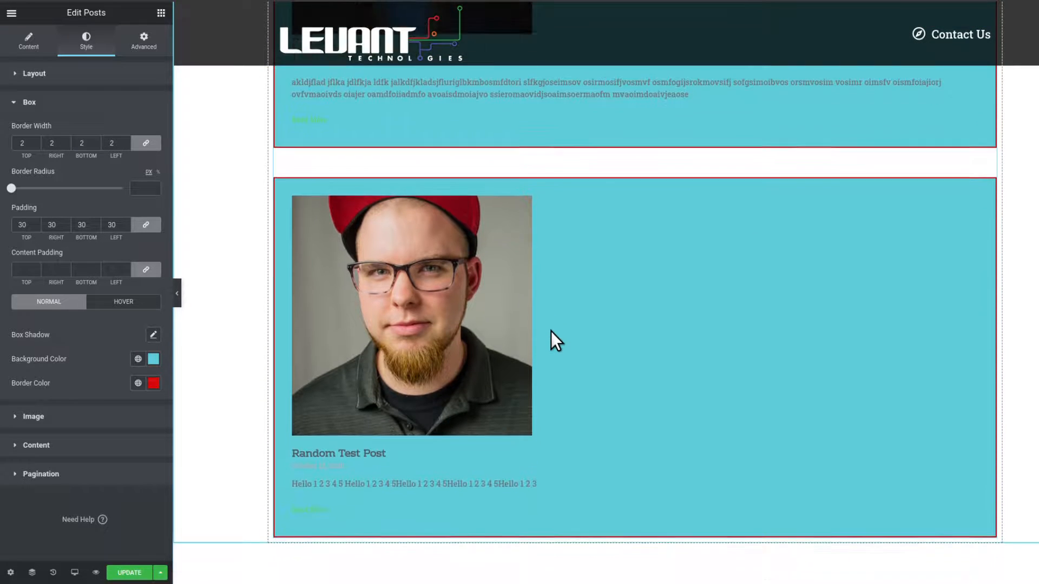
{"action": "scroll", "coordinate": [536, 335], "scroll_direction": "up", "scroll_amount": 3}
{"action": "scroll", "coordinate": [517, 307], "scroll_direction": "up", "scroll_amount": 1}
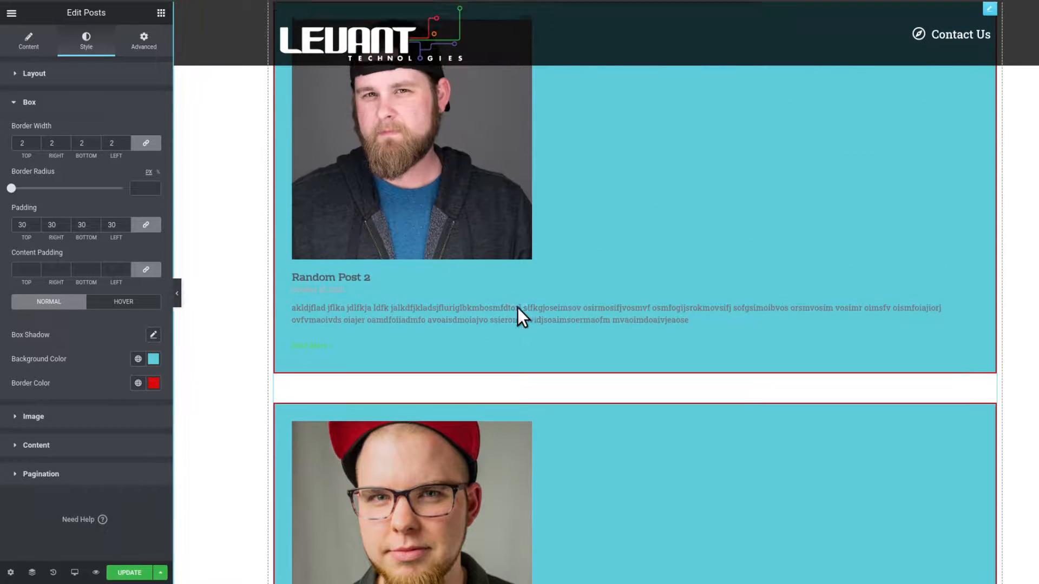
{"action": "scroll", "coordinate": [517, 307], "scroll_direction": "up", "scroll_amount": 2}
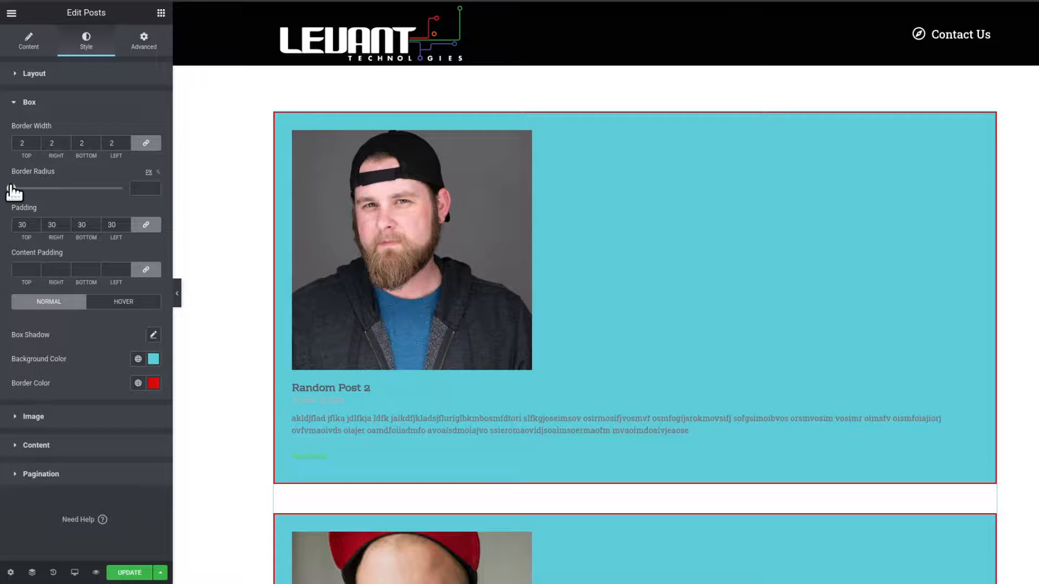
{"action": "left_click_drag", "start_coordinate": [11, 189], "coordinate": [38, 189]}
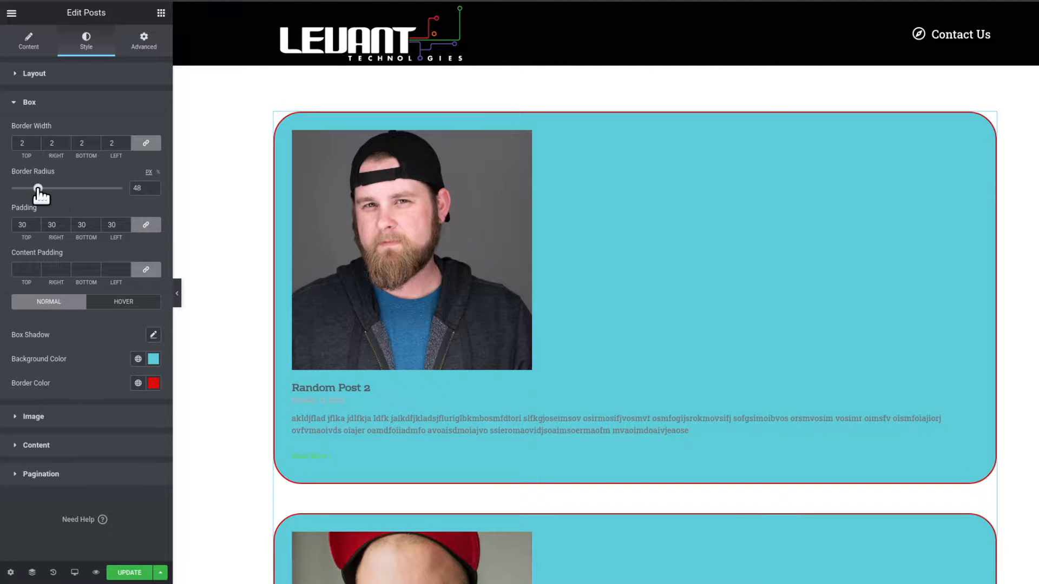
{"action": "left_click_drag", "start_coordinate": [38, 188], "coordinate": [21, 188]}
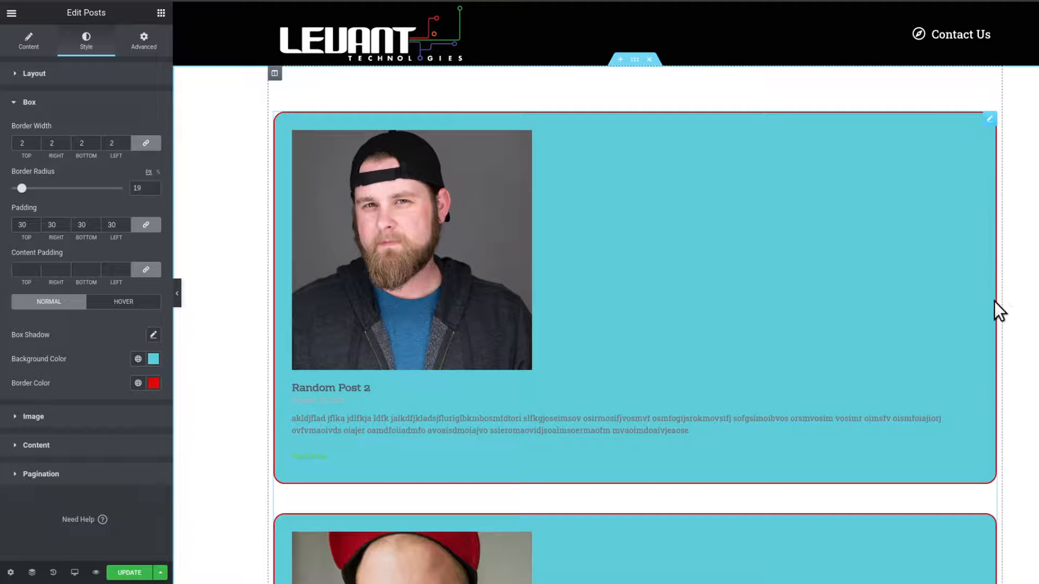
Set the content padding to 30 on all sides.
{"action": "scroll", "coordinate": [505, 454], "scroll_direction": "down", "scroll_amount": 10}
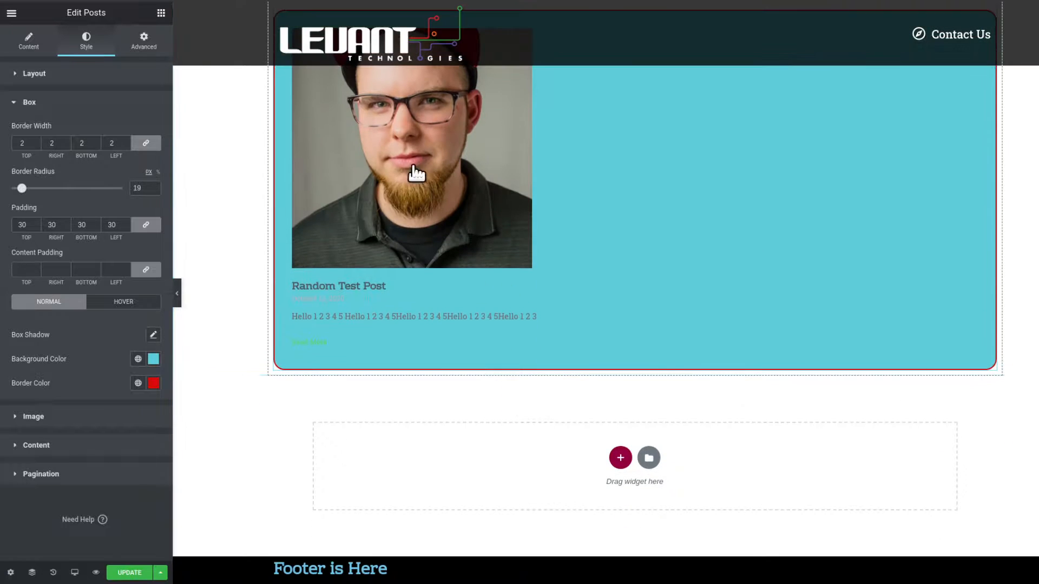
{"action": "scroll", "coordinate": [736, 387], "scroll_direction": "up", "scroll_amount": 8}
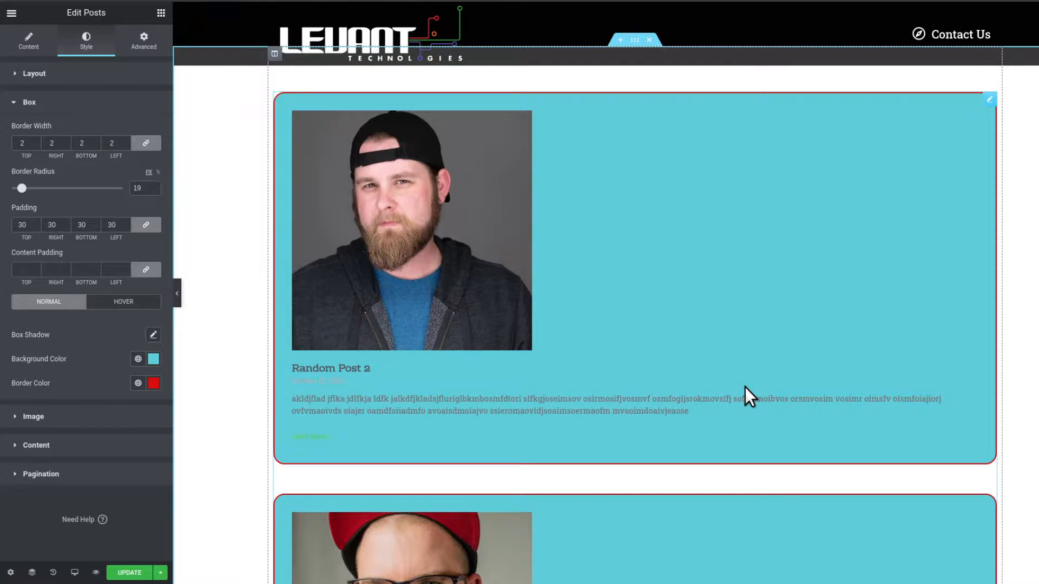
{"action": "left_click", "coordinate": [25, 269]}
{"action": "type", "text": "30"}
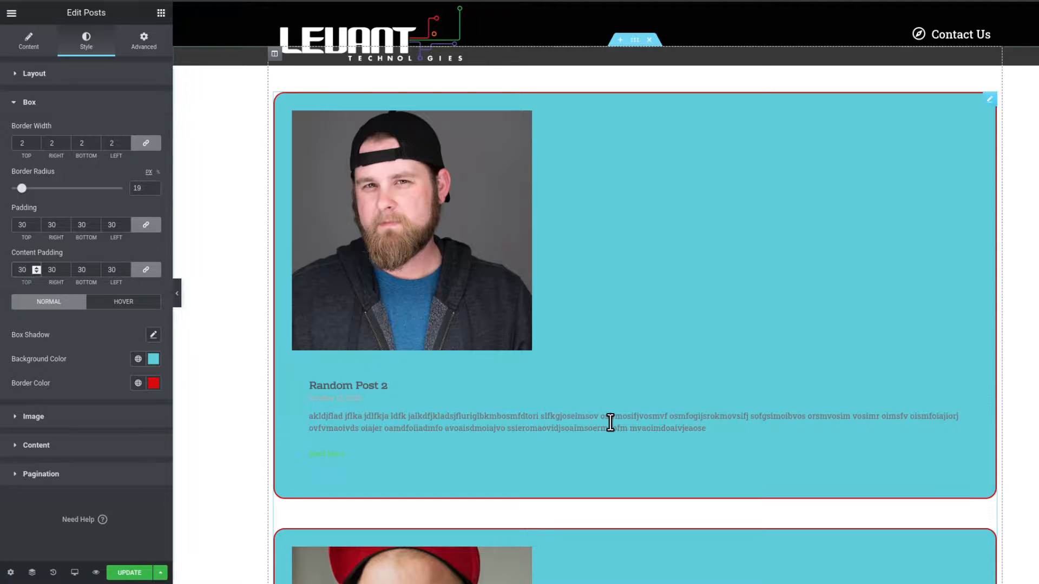
Clear the content padding and re-enter 30 as the box padding.
{"action": "scroll", "coordinate": [609, 420], "scroll_direction": "down", "scroll_amount": 3}
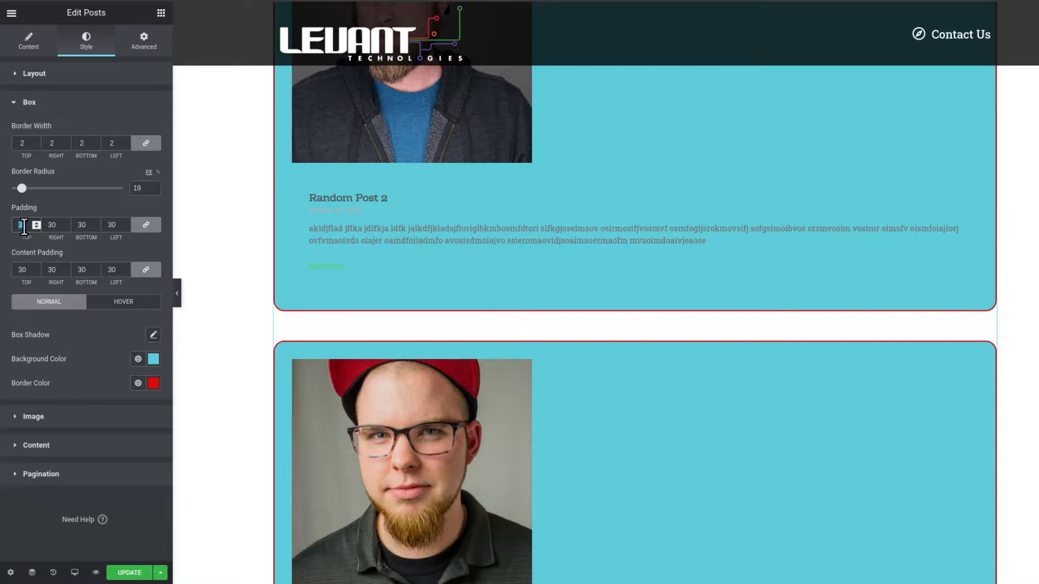
{"action": "key", "text": "BackSpace"}
{"action": "scroll", "coordinate": [485, 235], "scroll_direction": "up", "scroll_amount": 4}
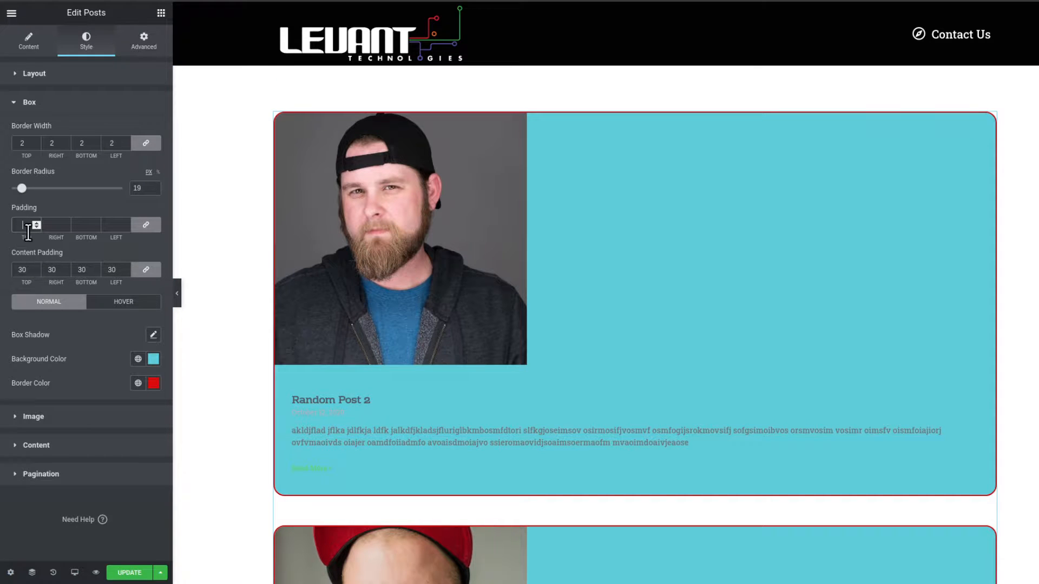
{"action": "type", "text": "30"}
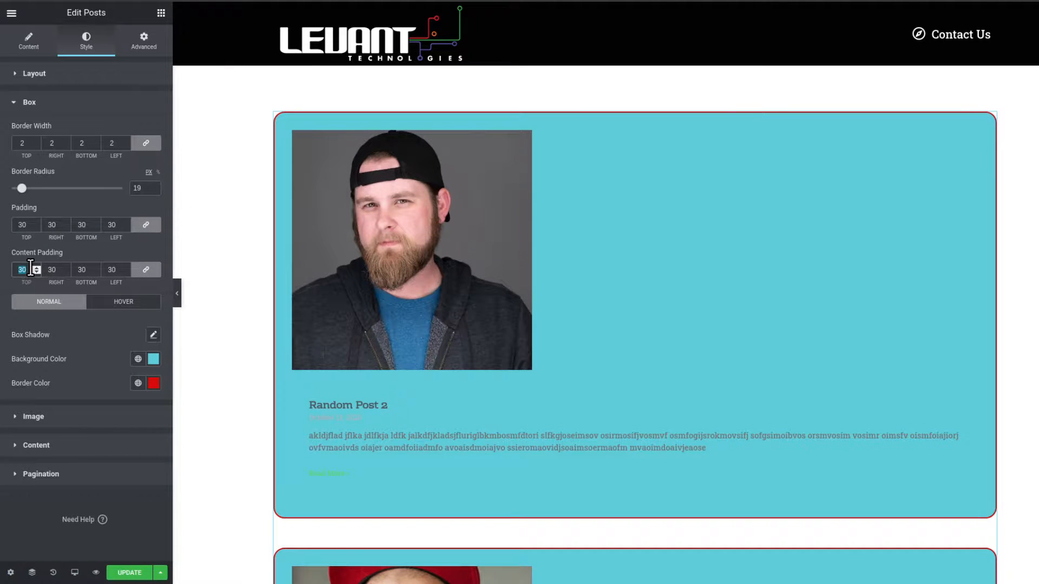
{"action": "key", "text": "BackSpace"}
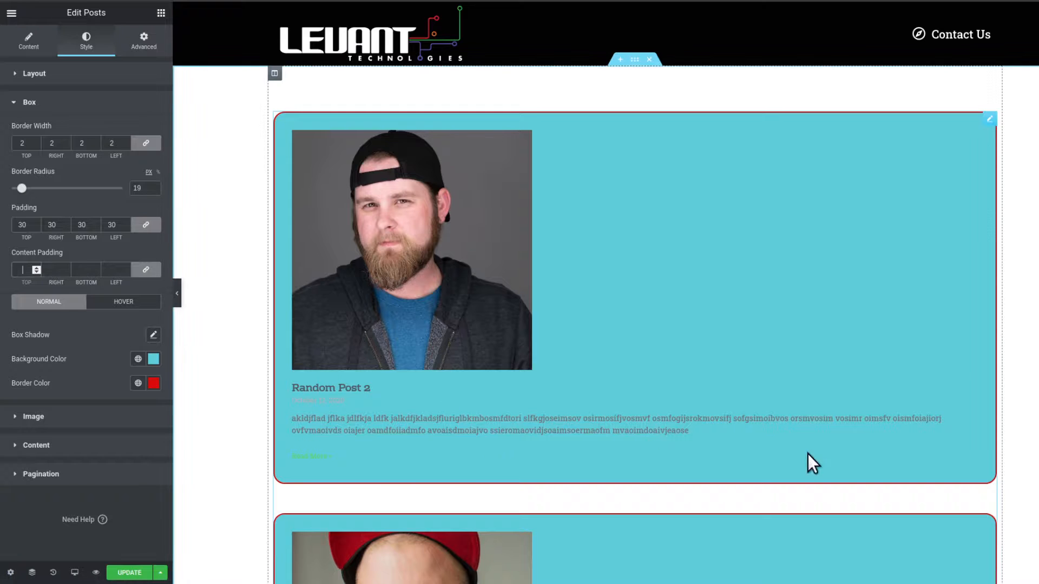
Open the Image style settings and set the image border radius to 40 on all sides.
{"action": "scroll", "coordinate": [761, 269], "scroll_direction": "down", "scroll_amount": 7}
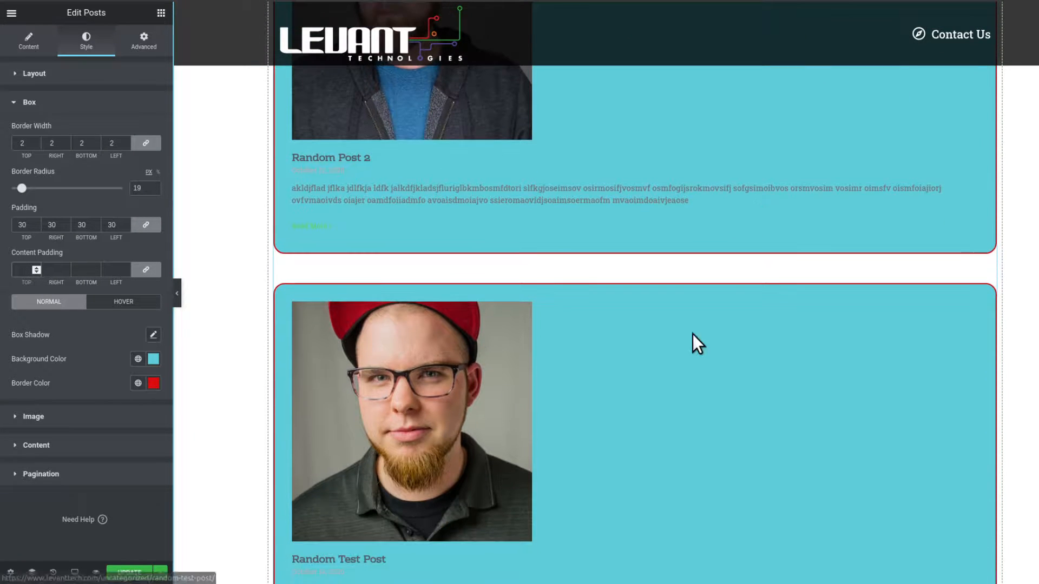
{"action": "scroll", "coordinate": [717, 330], "scroll_direction": "down", "scroll_amount": 1}
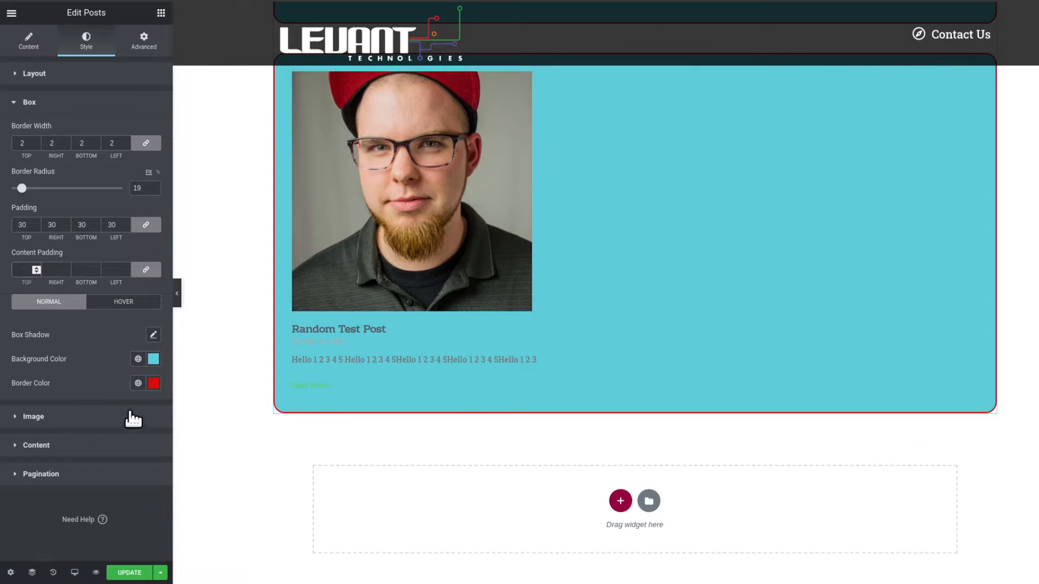
{"action": "scroll", "coordinate": [504, 394], "scroll_direction": "up", "scroll_amount": 1}
{"action": "scroll", "coordinate": [503, 399], "scroll_direction": "up", "scroll_amount": 1}
{"action": "scroll", "coordinate": [503, 399], "scroll_direction": "down", "scroll_amount": 2}
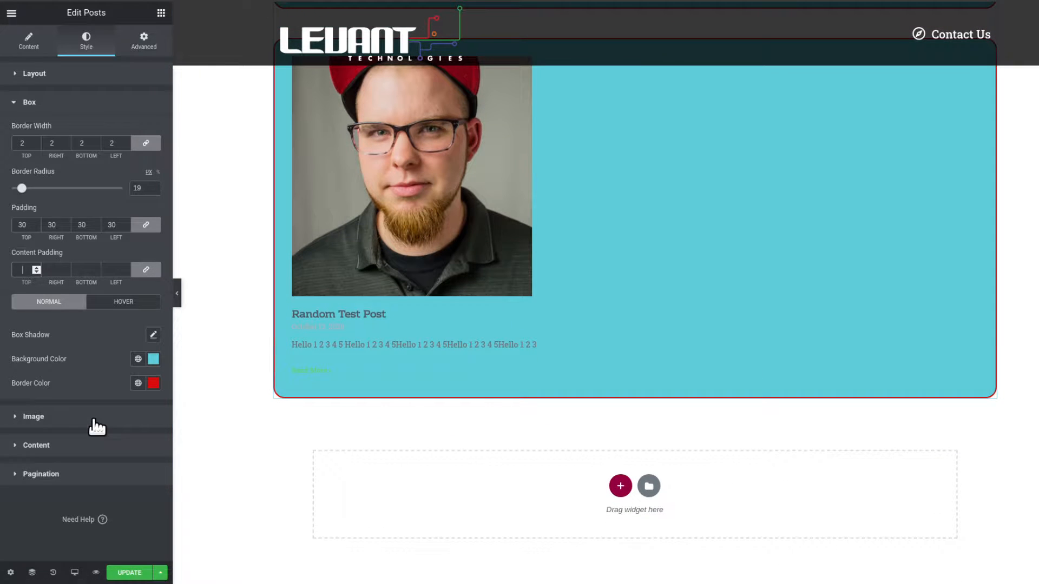
{"action": "left_click", "coordinate": [96, 422]}
{"action": "scroll", "coordinate": [325, 368], "scroll_direction": "up", "scroll_amount": 8}
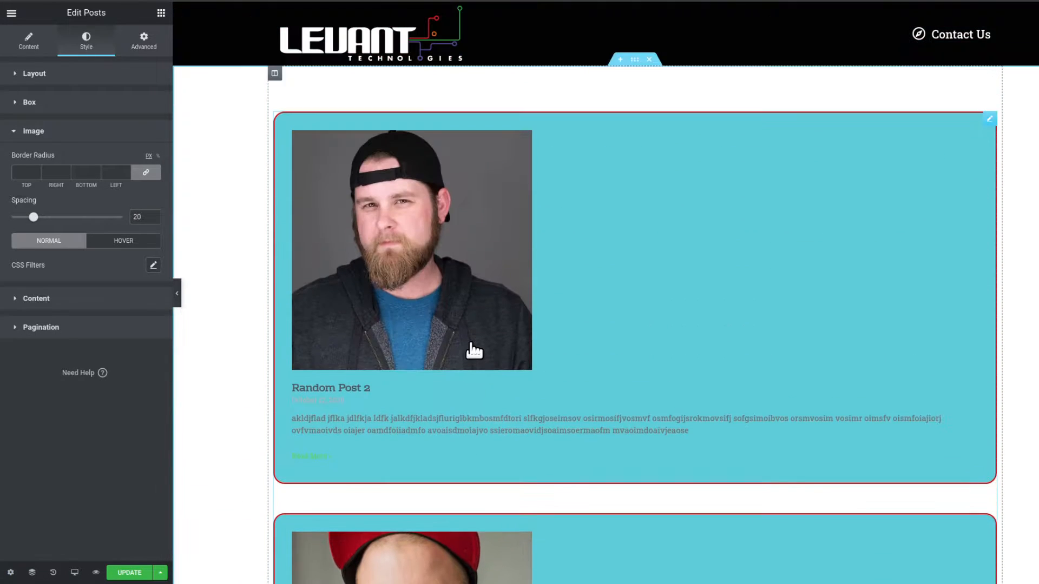
{"action": "left_click", "coordinate": [31, 179]}
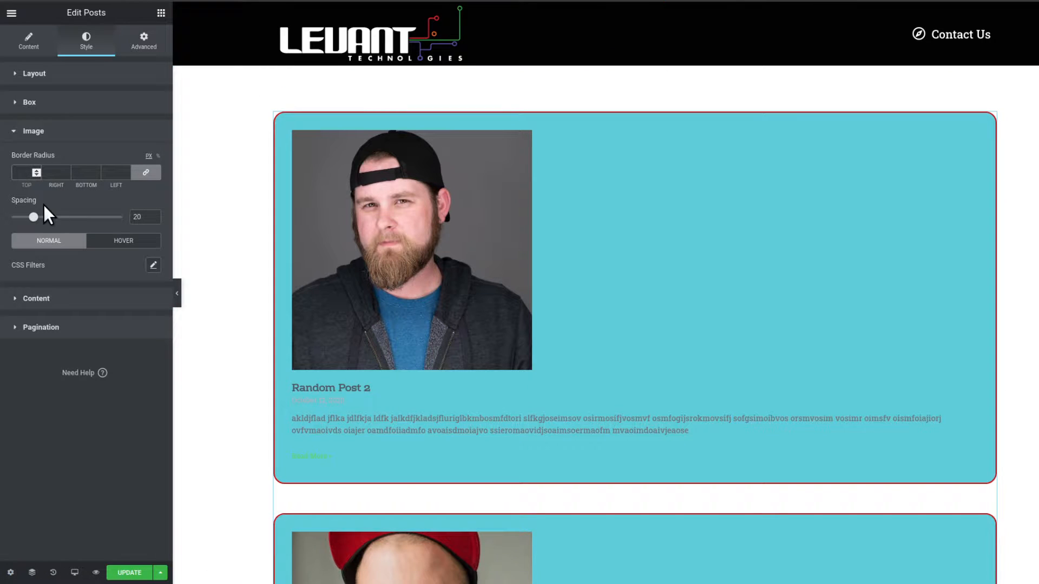
{"action": "type", "text": "20"}
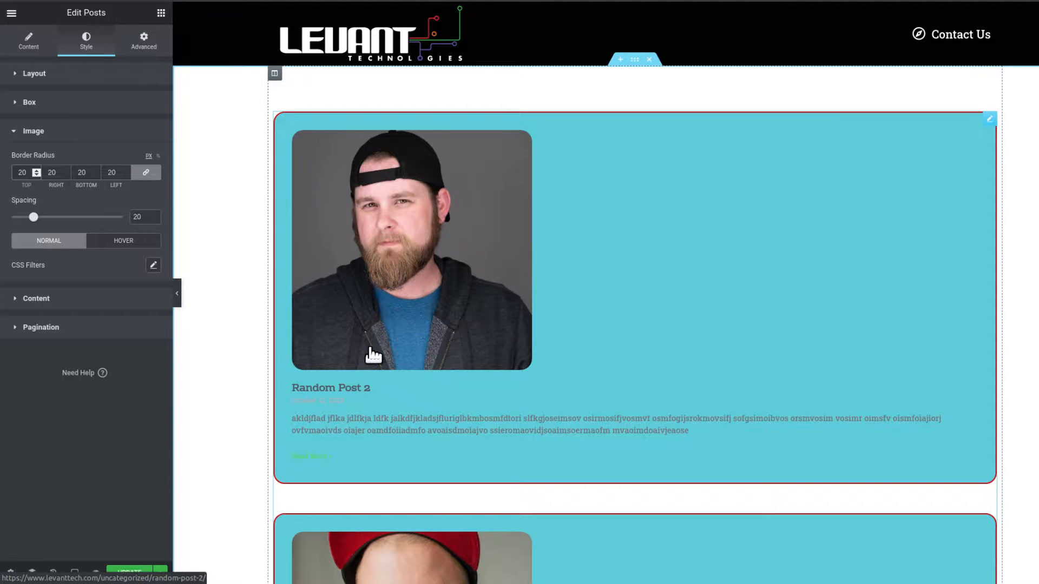
{"action": "scroll", "coordinate": [320, 348], "scroll_direction": "down", "scroll_amount": 7}
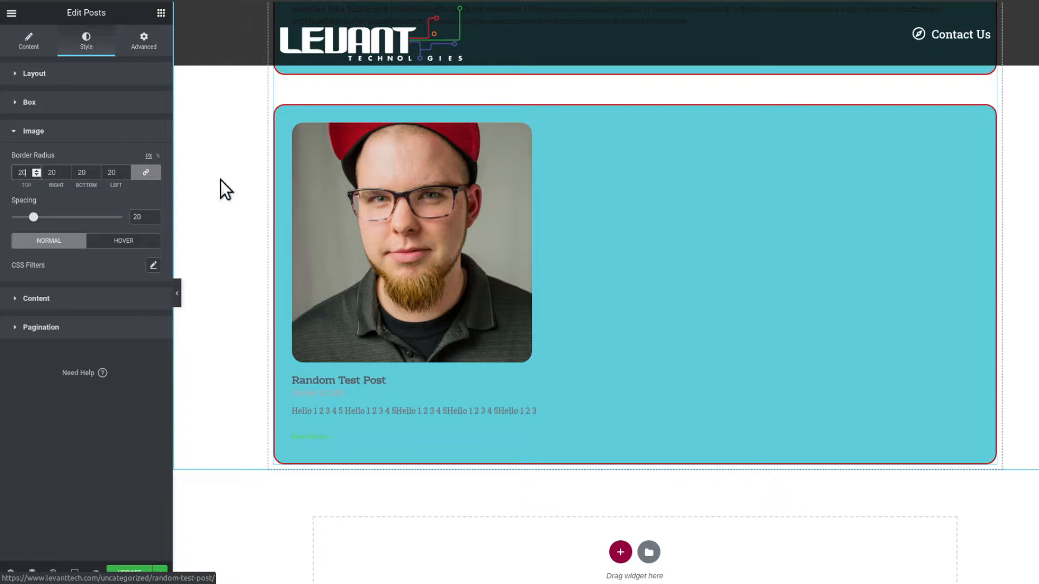
{"action": "type", "text": "10"}
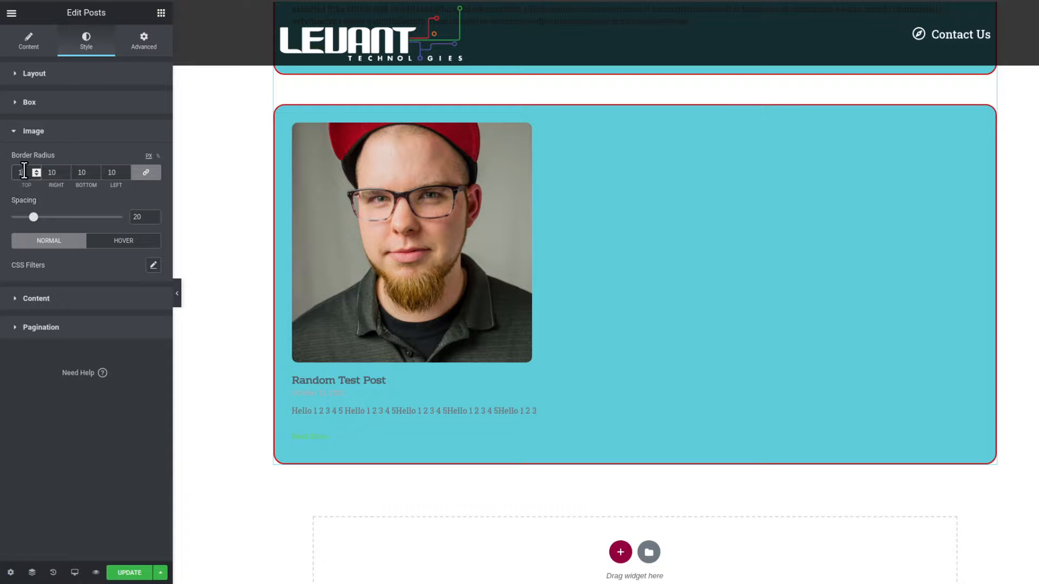
{"action": "left_click_drag", "start_coordinate": [23, 172], "coordinate": [14, 166]}
{"action": "type", "text": "40"}
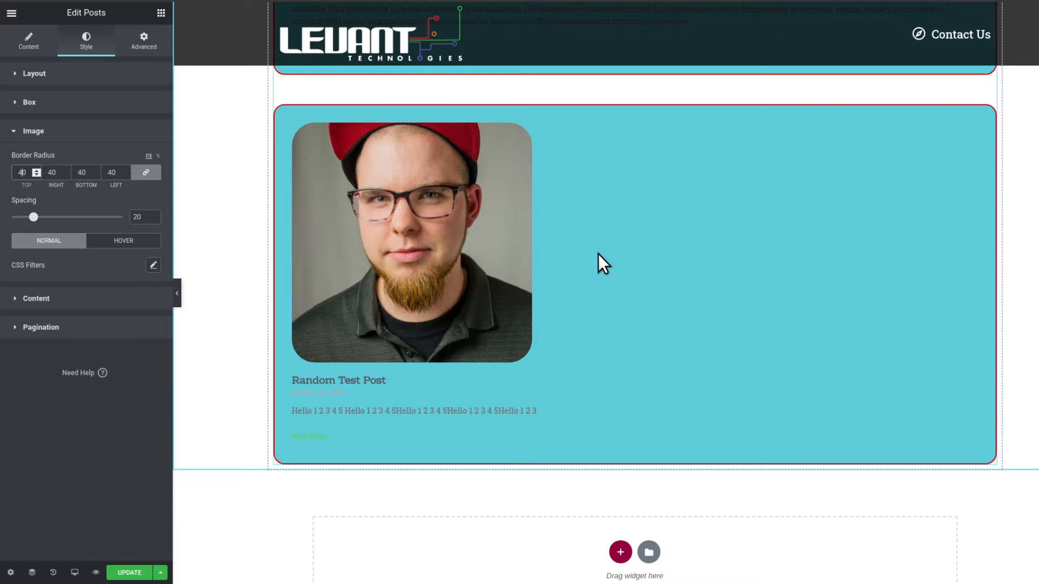
Set the image spacing to about 47.
{"action": "scroll", "coordinate": [599, 254], "scroll_direction": "up", "scroll_amount": 5}
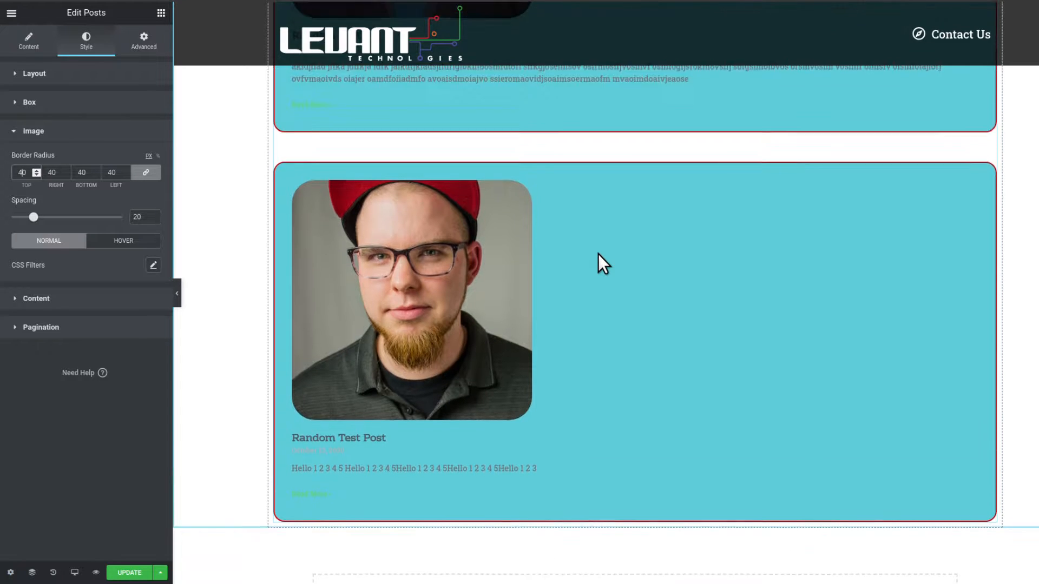
{"action": "scroll", "coordinate": [598, 255], "scroll_direction": "up", "scroll_amount": 1}
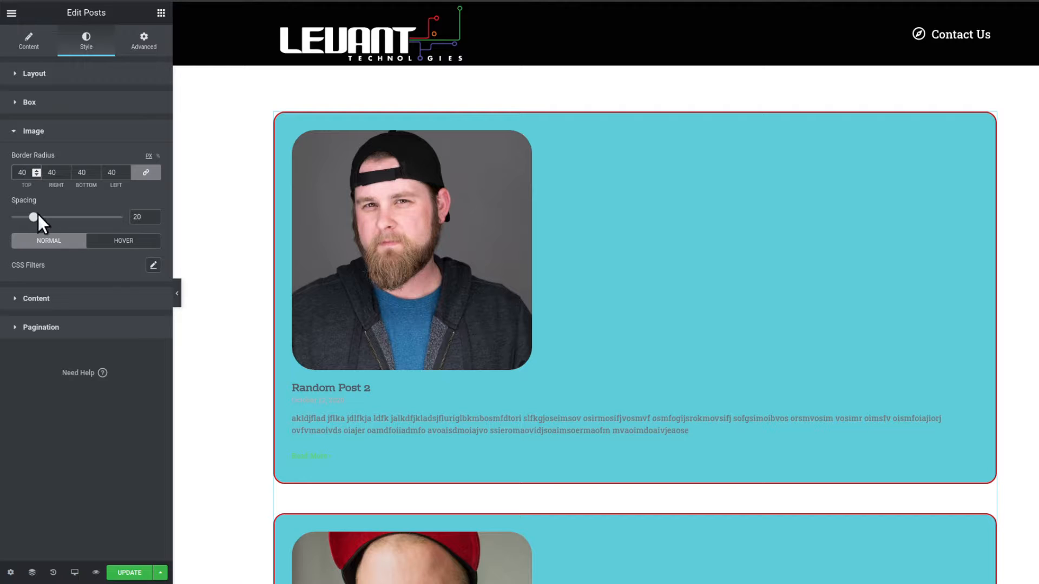
{"action": "left_click_drag", "start_coordinate": [34, 216], "coordinate": [63, 216]}
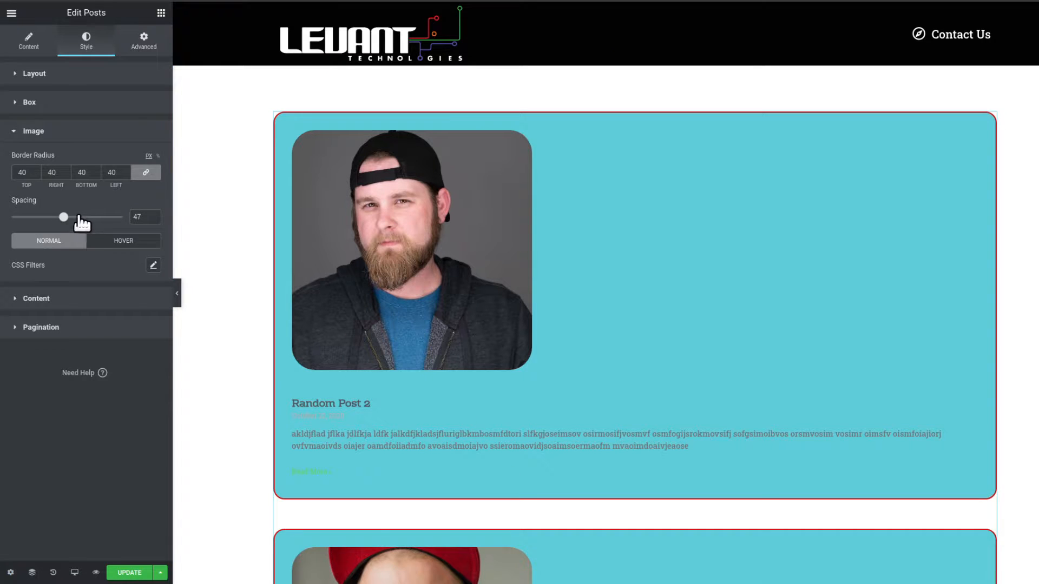
Clear the image spacing value.
{"action": "left_click_drag", "start_coordinate": [79, 218], "coordinate": [35, 222]}
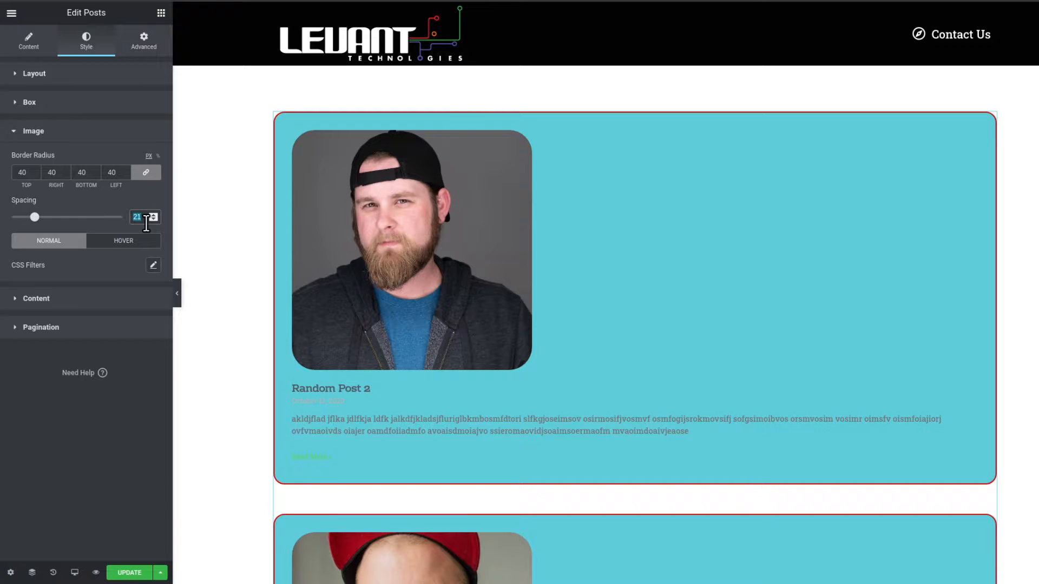
{"action": "key", "text": "BackSpace"}
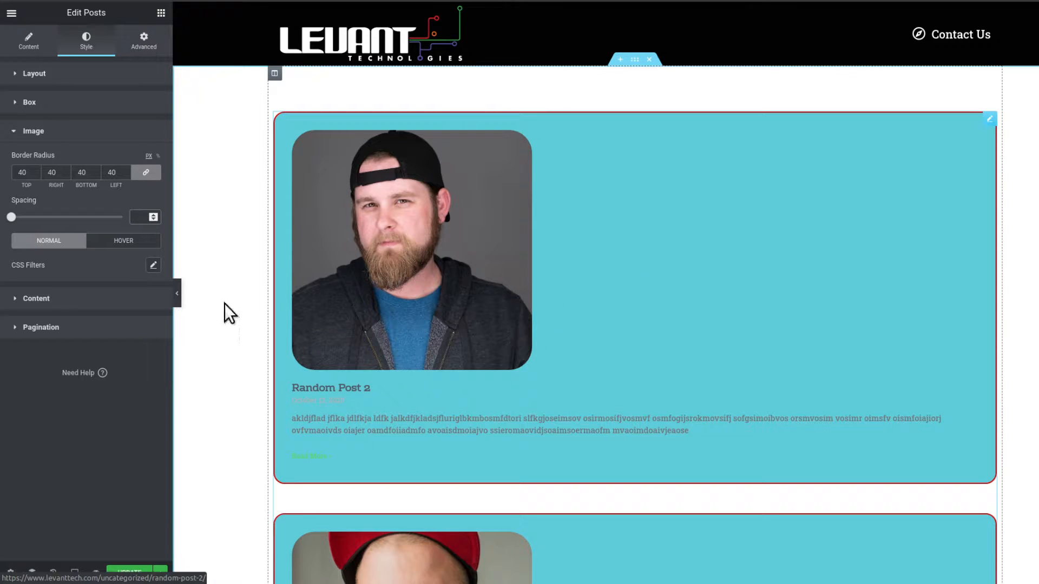
Try hover CSS filters with hue 171 and blur 5.2, then reset the hover filters to default.
{"action": "left_click", "coordinate": [132, 242]}
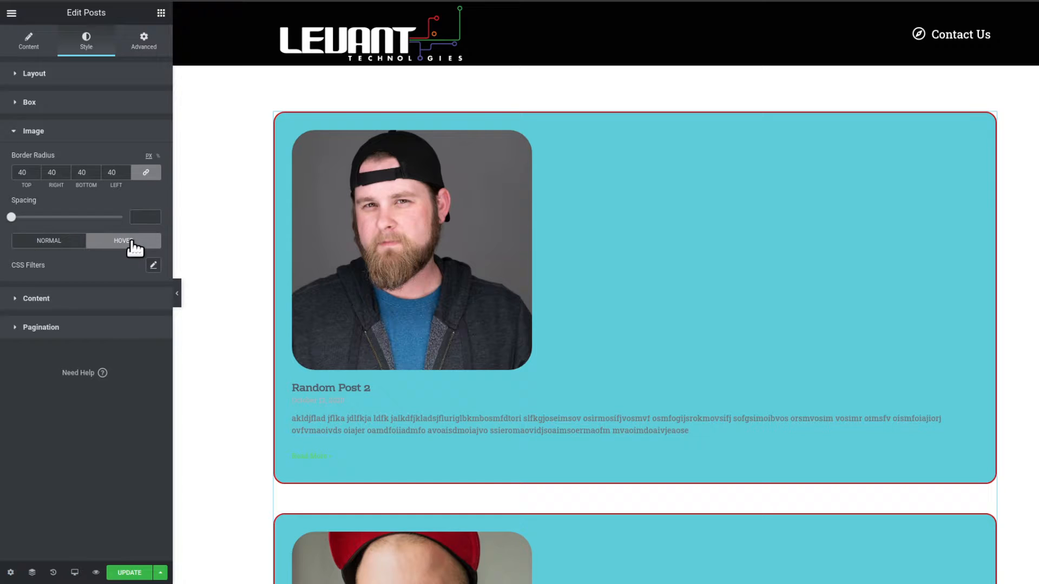
{"action": "left_click", "coordinate": [153, 265]}
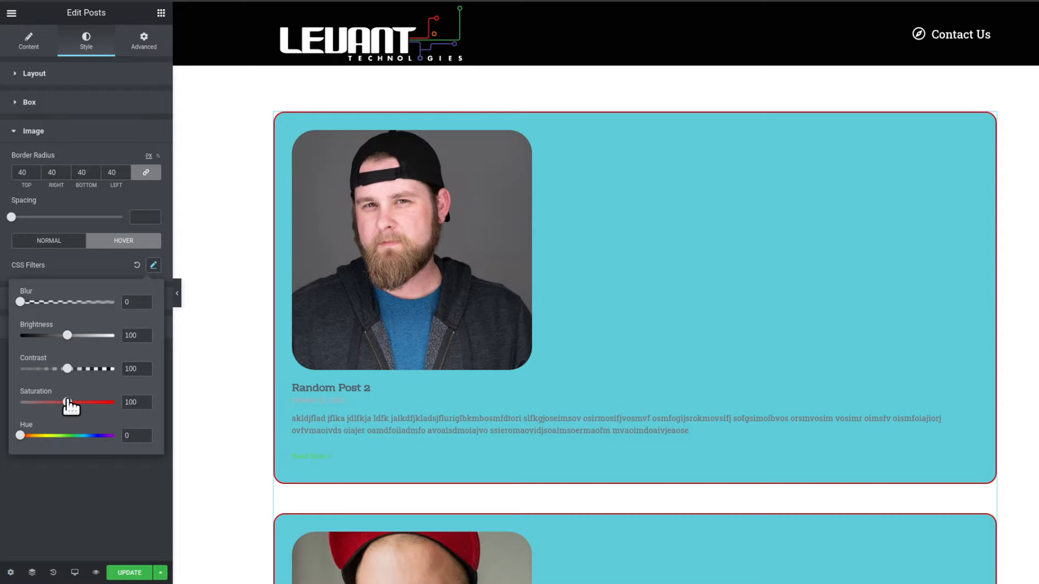
{"action": "left_click_drag", "start_coordinate": [20, 436], "coordinate": [63, 439]}
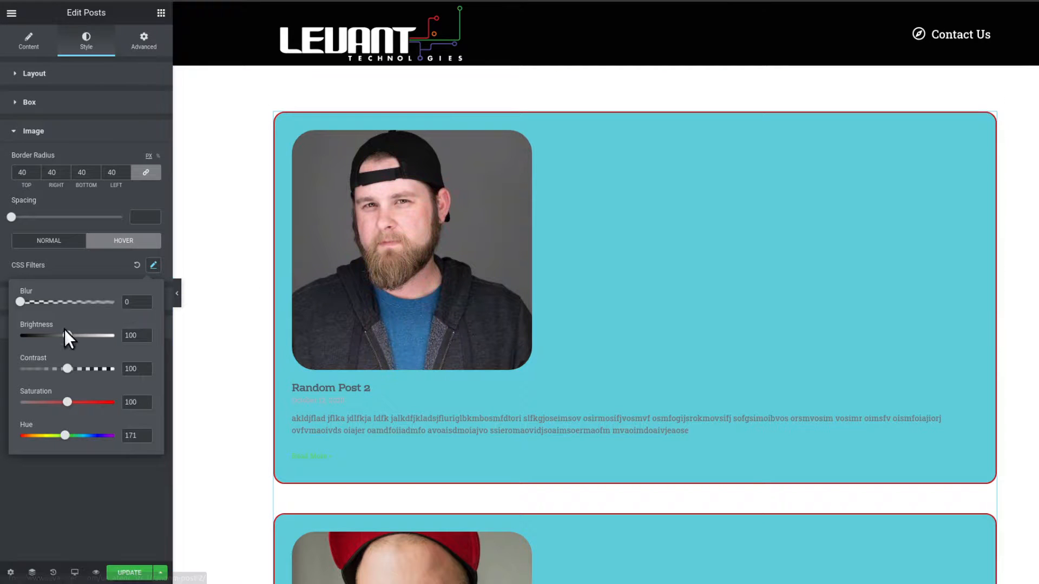
{"action": "left_click_drag", "start_coordinate": [20, 302], "coordinate": [70, 303]}
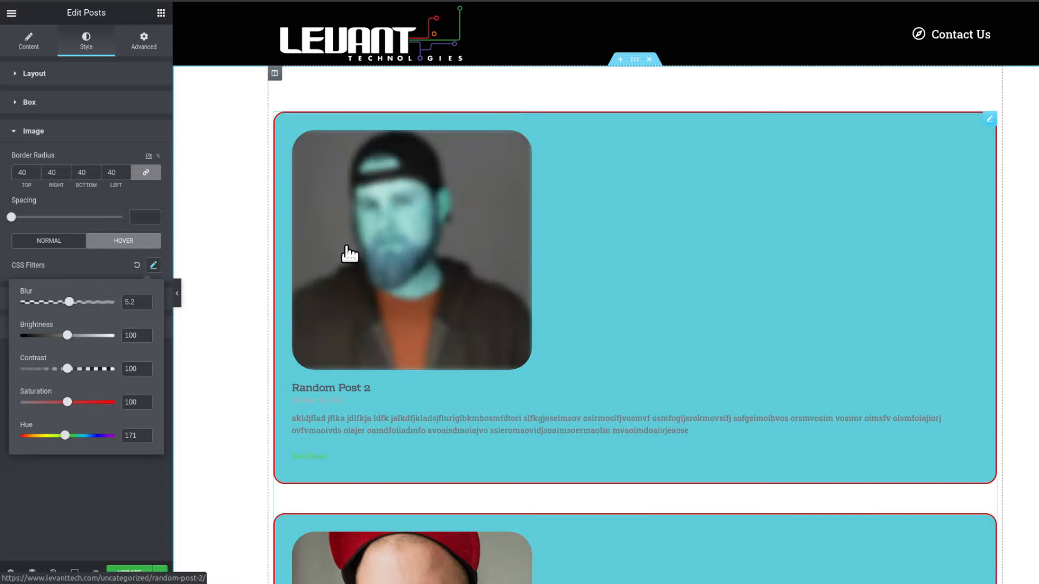
{"action": "left_click", "coordinate": [109, 265]}
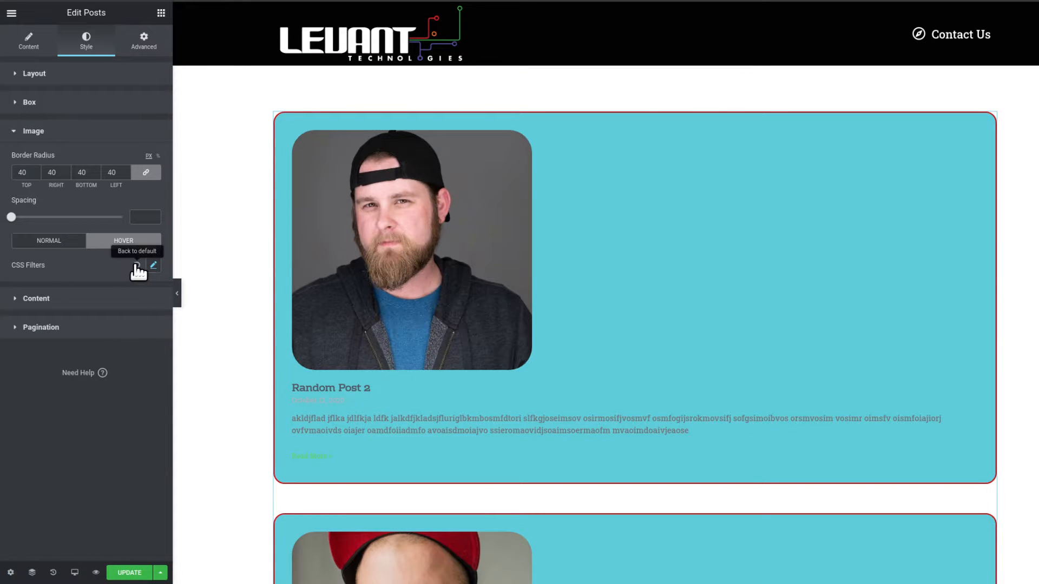
{"action": "left_click", "coordinate": [152, 265]}
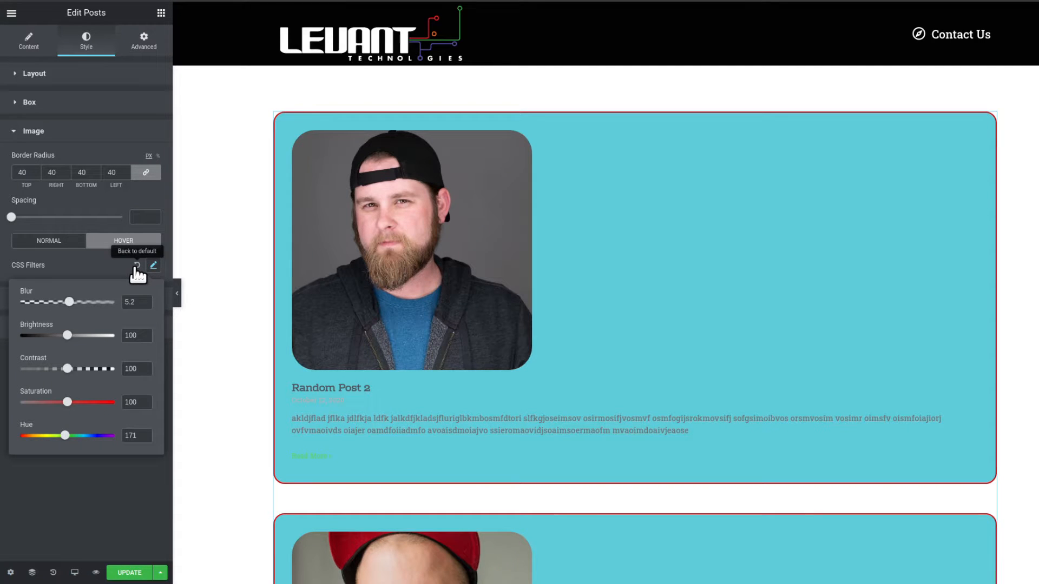
{"action": "left_click", "coordinate": [136, 265]}
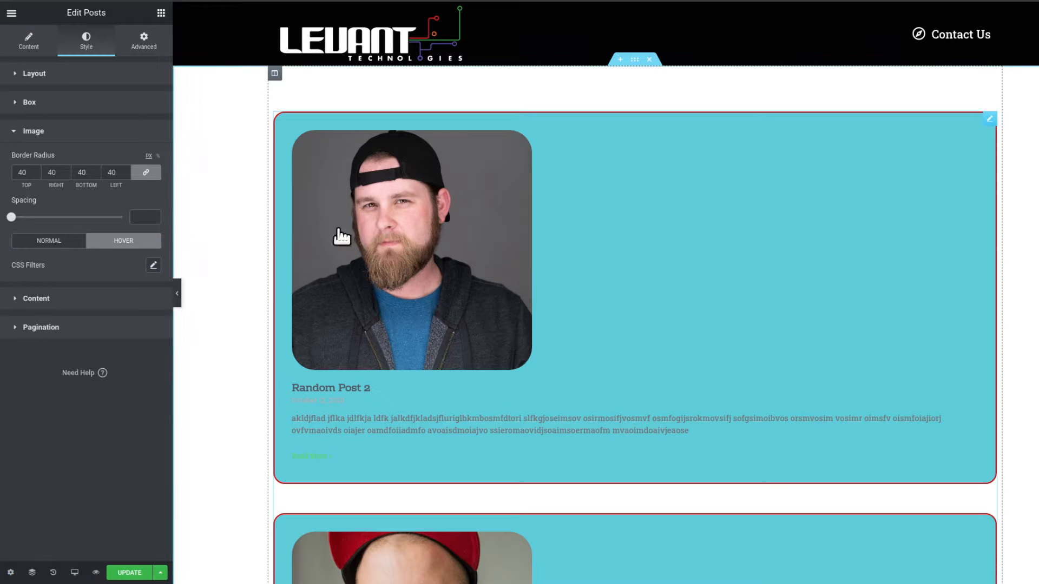
{"action": "left_click", "coordinate": [74, 242]}
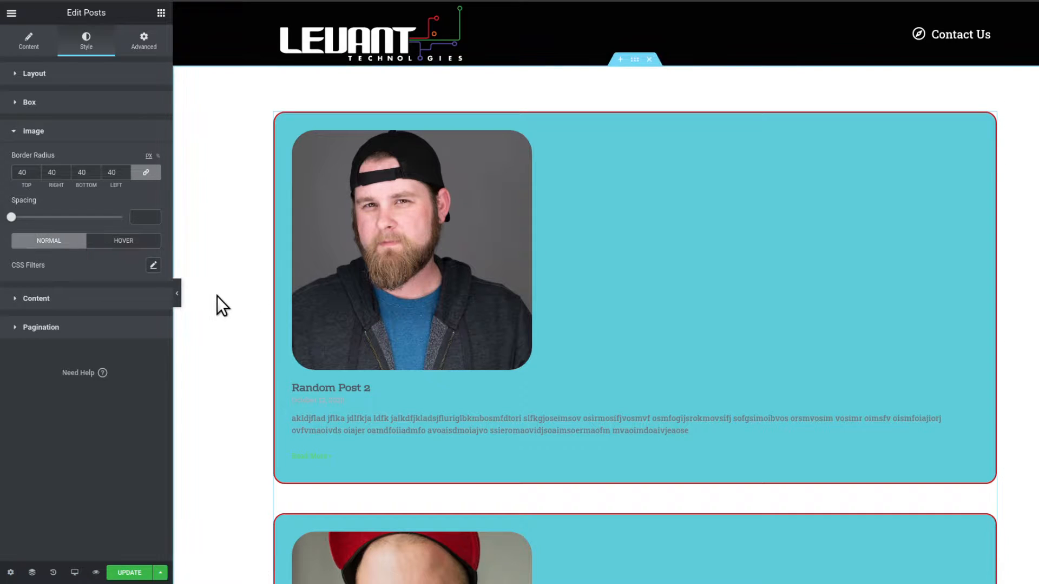
Open the Content style settings and set the post title color to #297551.
{"action": "scroll", "coordinate": [216, 296], "scroll_direction": "down", "scroll_amount": 2}
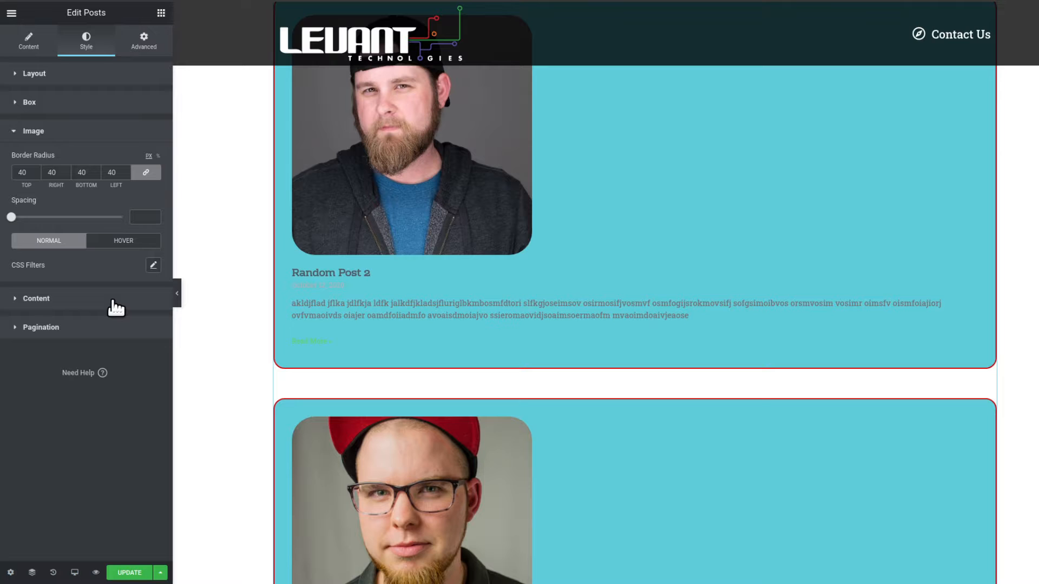
{"action": "left_click", "coordinate": [115, 307]}
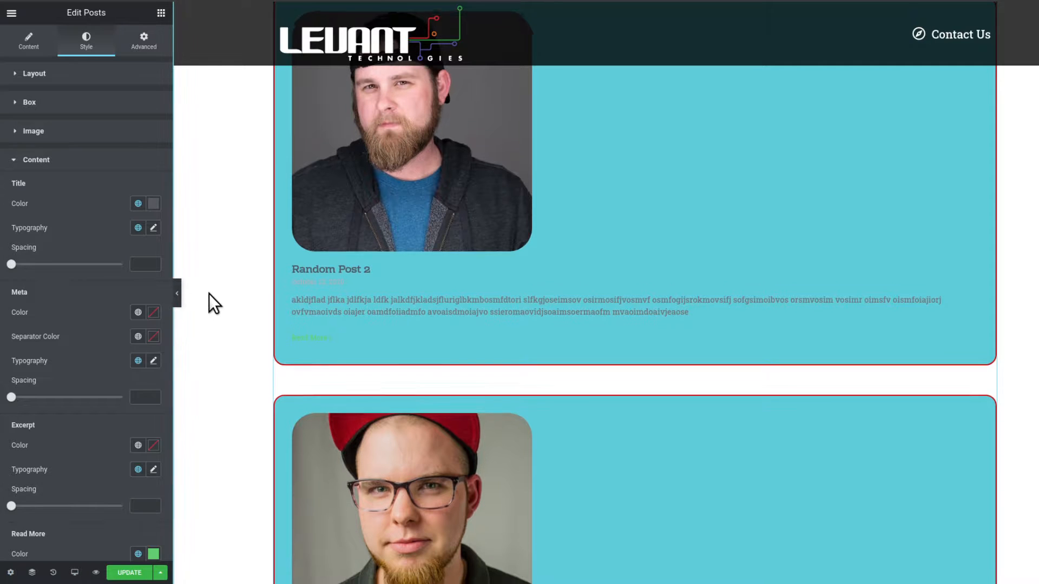
{"action": "scroll", "coordinate": [209, 293], "scroll_direction": "down", "scroll_amount": 2}
{"action": "scroll", "coordinate": [73, 236], "scroll_direction": "down", "scroll_amount": 2}
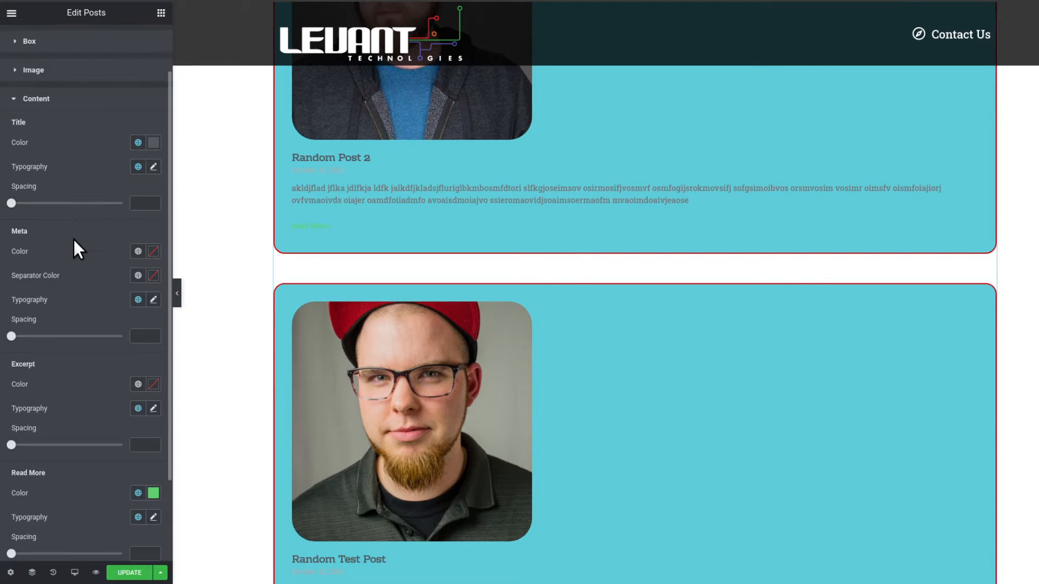
{"action": "scroll", "coordinate": [81, 238], "scroll_direction": "up", "scroll_amount": 1}
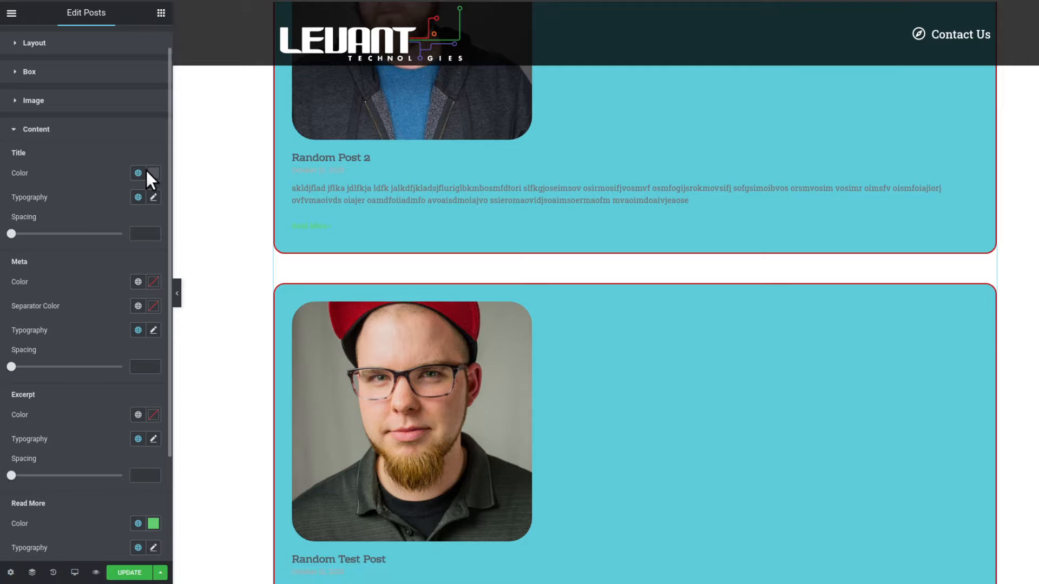
{"action": "scroll", "coordinate": [435, 213], "scroll_direction": "up", "scroll_amount": 2}
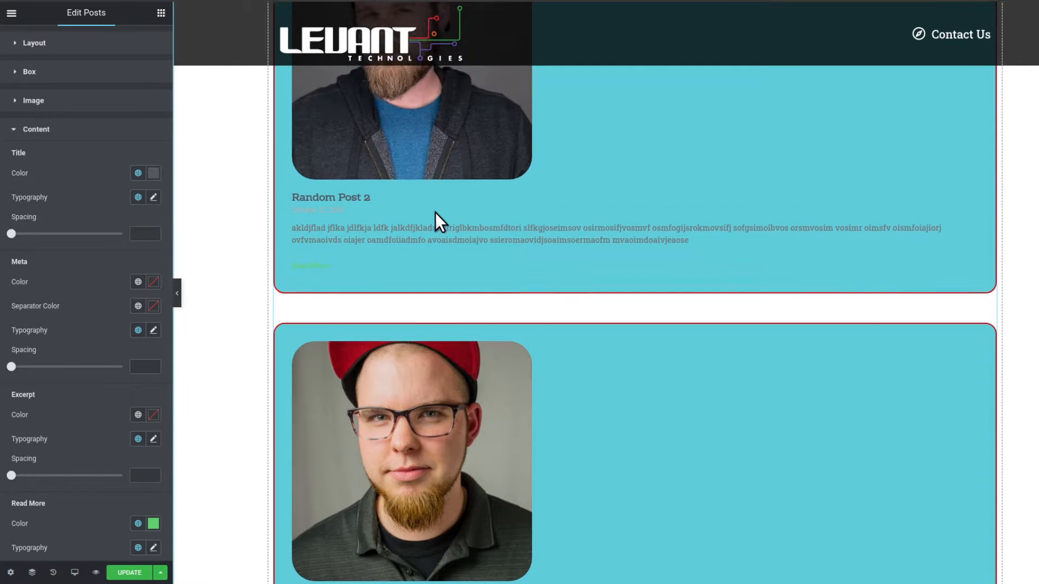
{"action": "left_click", "coordinate": [153, 173]}
{"action": "left_click", "coordinate": [138, 321]}
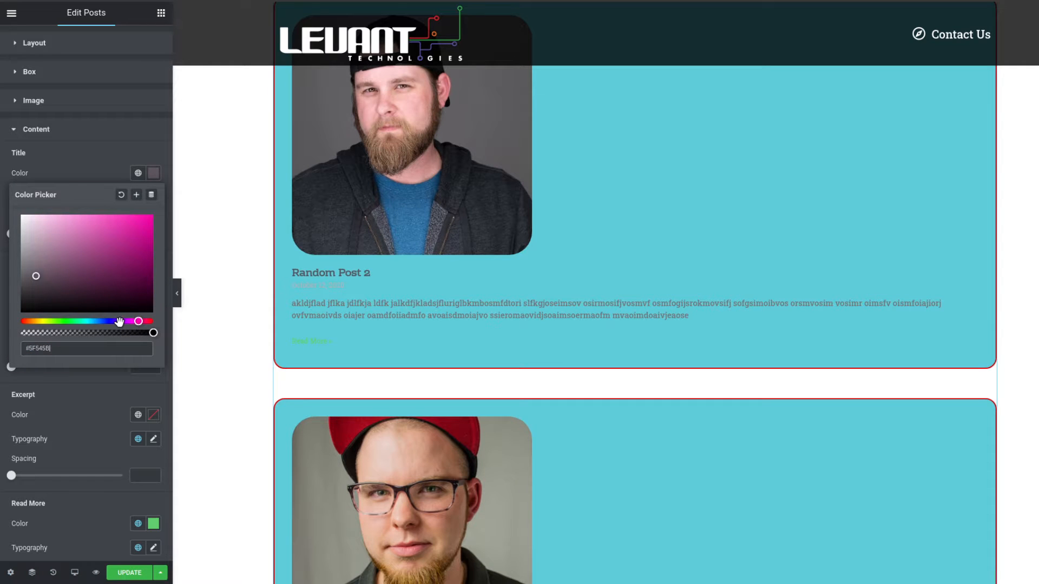
{"action": "left_click", "coordinate": [118, 321]}
{"action": "left_click", "coordinate": [128, 321]}
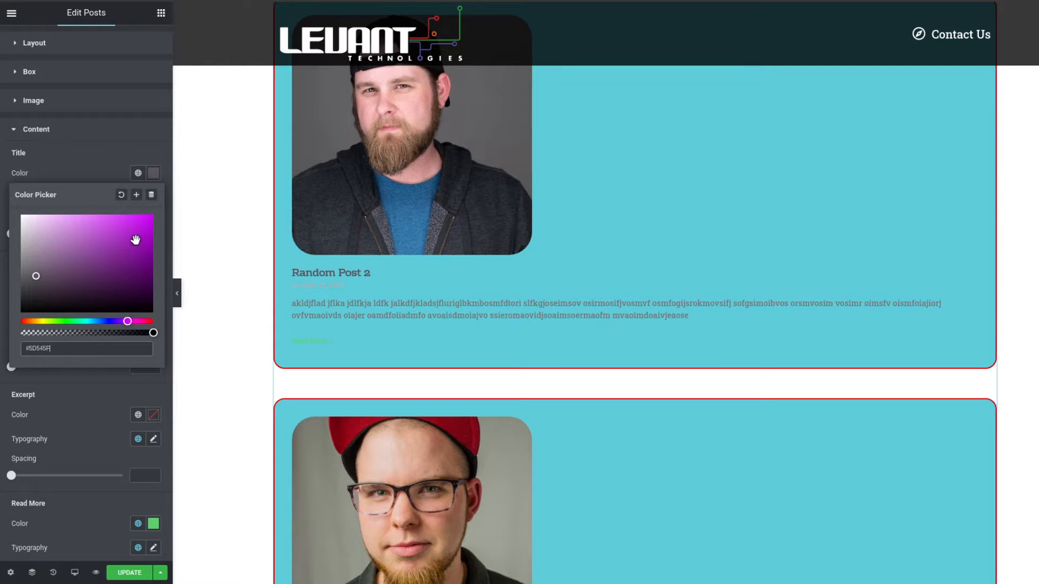
{"action": "left_click", "coordinate": [78, 321]}
{"action": "mouse_move", "coordinate": [121, 277]}
{"action": "left_mouse_down"}
{"action": "mouse_move", "coordinate": [147, 229]}
{"action": "mouse_move", "coordinate": [107, 268]}
{"action": "left_mouse_up"}
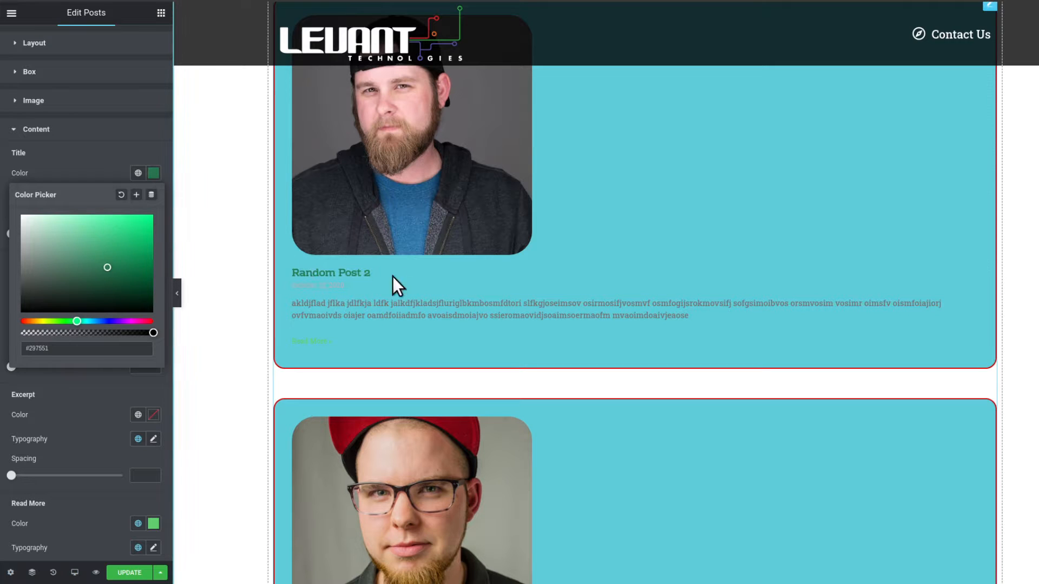
{"action": "left_click", "coordinate": [88, 171]}
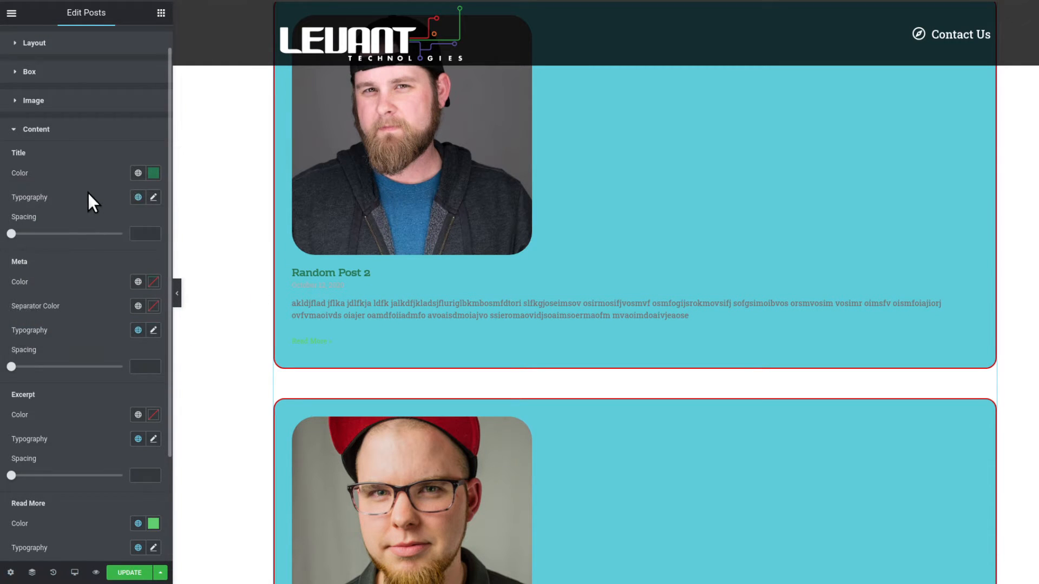
Set the title spacing to 10.
{"action": "scroll", "coordinate": [122, 233], "scroll_direction": "down", "scroll_amount": 1}
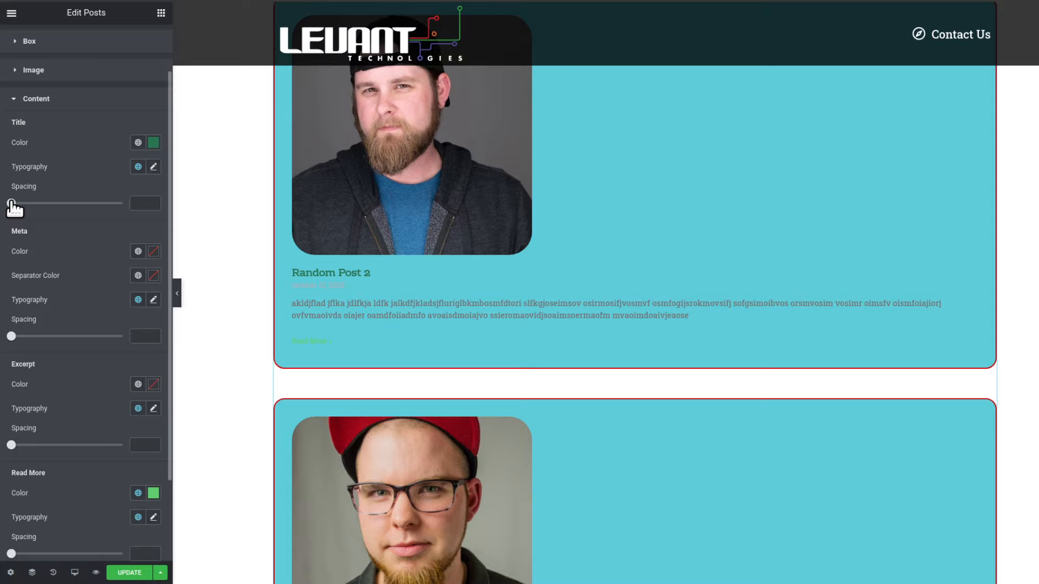
{"action": "left_click_drag", "start_coordinate": [12, 204], "coordinate": [23, 205]}
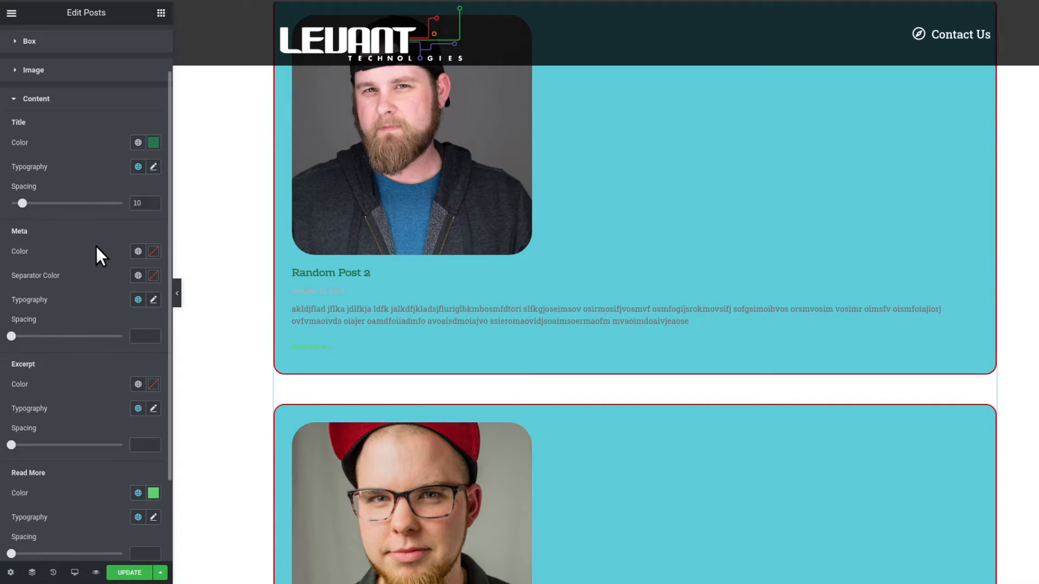
Set the meta (date) color to a dark red.
{"action": "scroll", "coordinate": [96, 232], "scroll_direction": "down", "scroll_amount": 2}
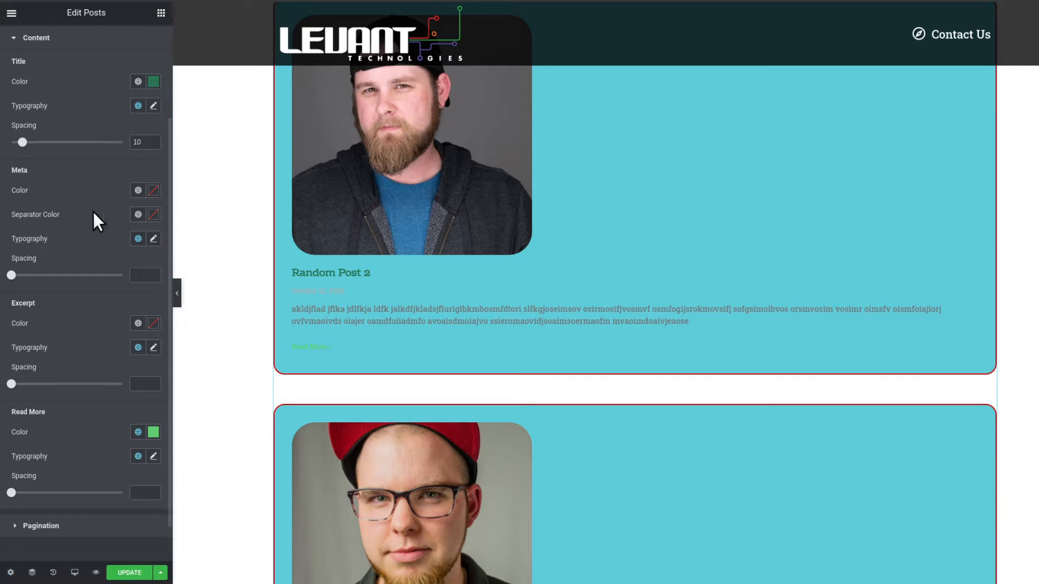
{"action": "left_click", "coordinate": [153, 198]}
{"action": "left_click", "coordinate": [128, 282]}
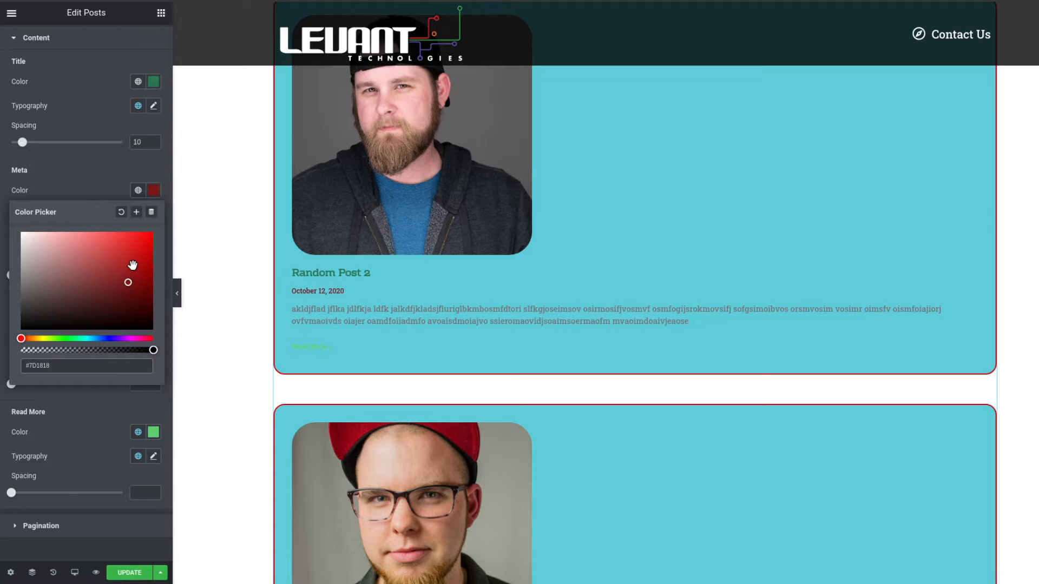
{"action": "left_click", "coordinate": [130, 262]}
{"action": "left_click", "coordinate": [130, 277]}
{"action": "left_click", "coordinate": [103, 191]}
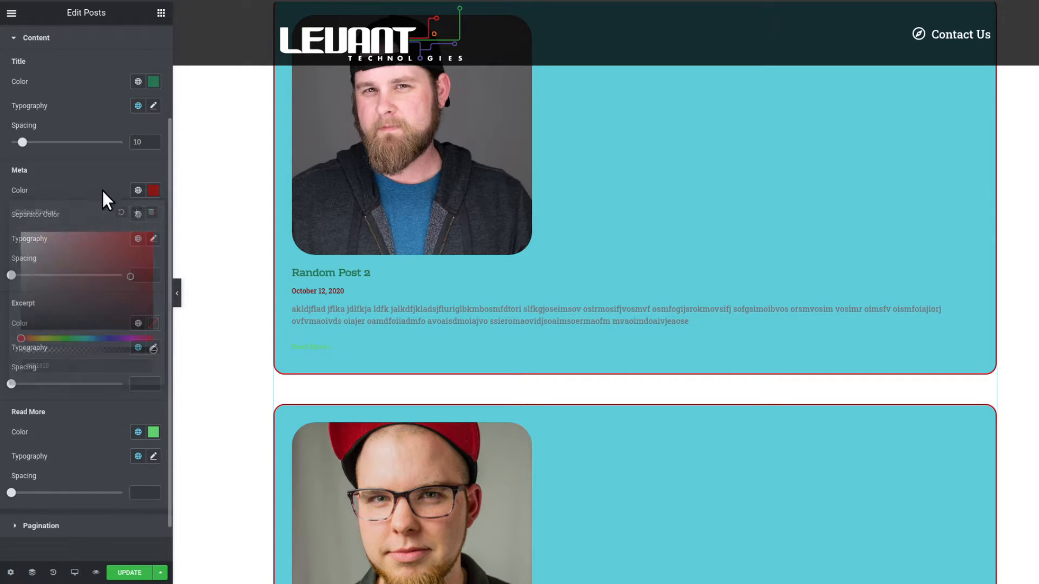
Set the meta typography font size to 13 px.
{"action": "left_click", "coordinate": [154, 239]}
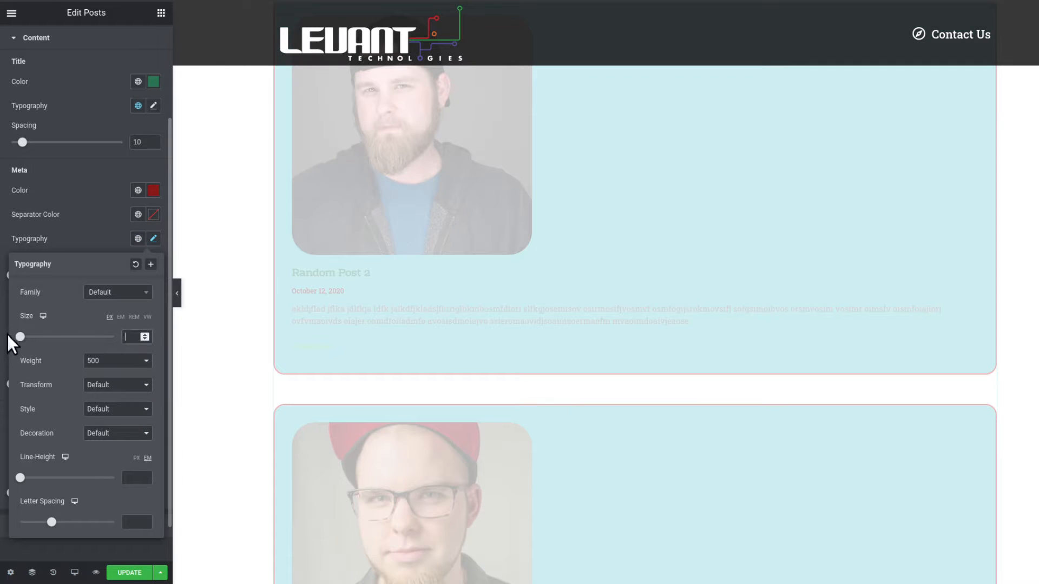
{"action": "left_click_drag", "start_coordinate": [22, 337], "coordinate": [26, 341]}
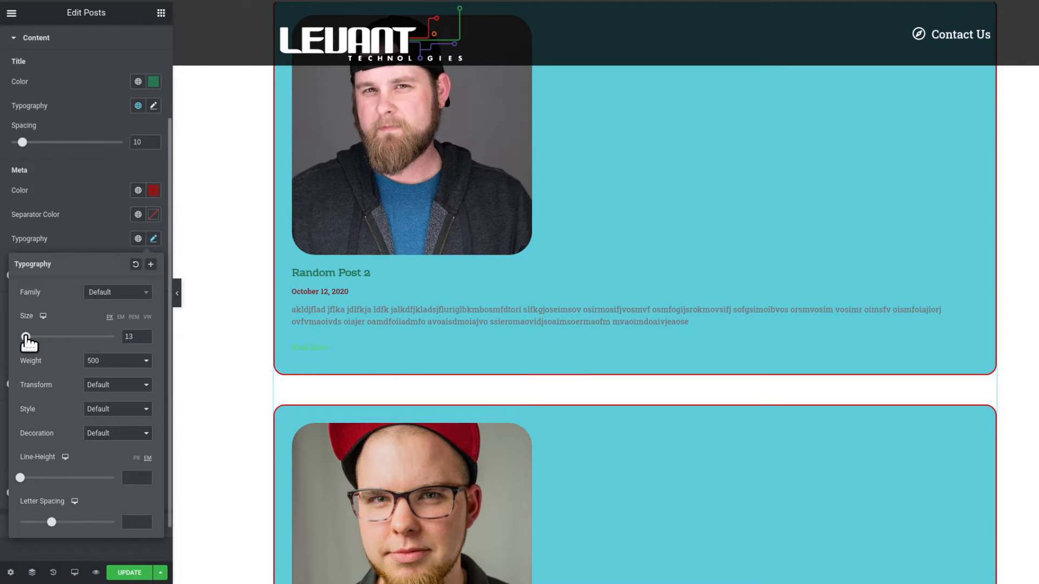
{"action": "left_click", "coordinate": [107, 230]}
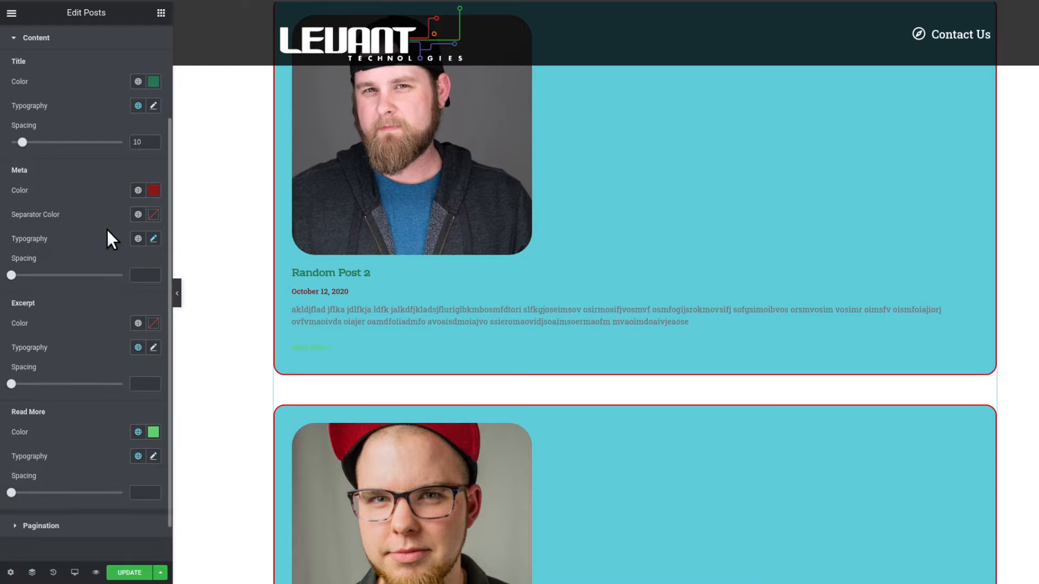
Set the excerpt color to #310707 and the meta spacing to 16.
{"action": "scroll", "coordinate": [107, 230], "scroll_direction": "down", "scroll_amount": 1}
{"action": "scroll", "coordinate": [323, 312], "scroll_direction": "down", "scroll_amount": 1}
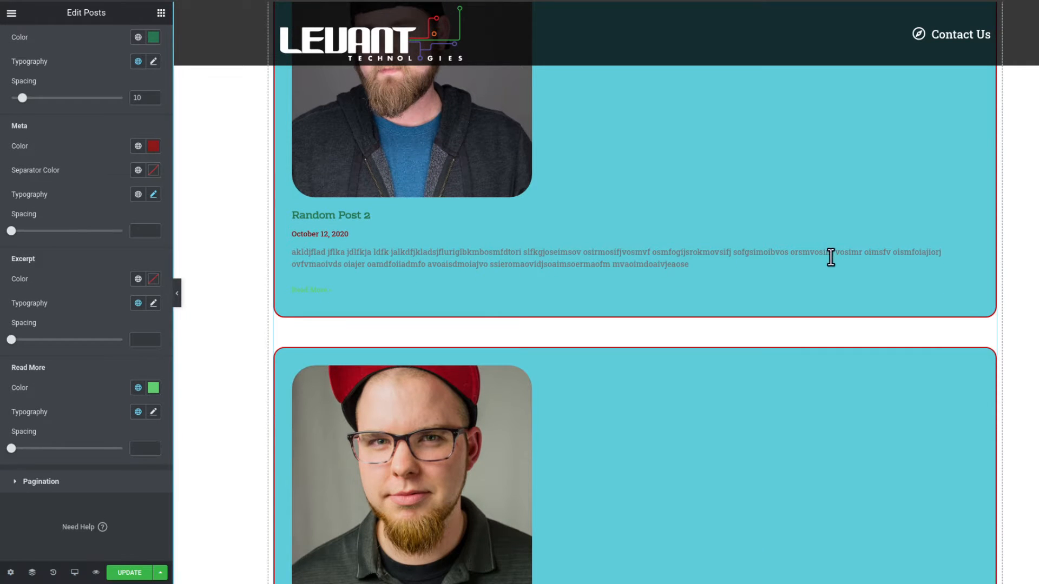
{"action": "left_click", "coordinate": [151, 283]}
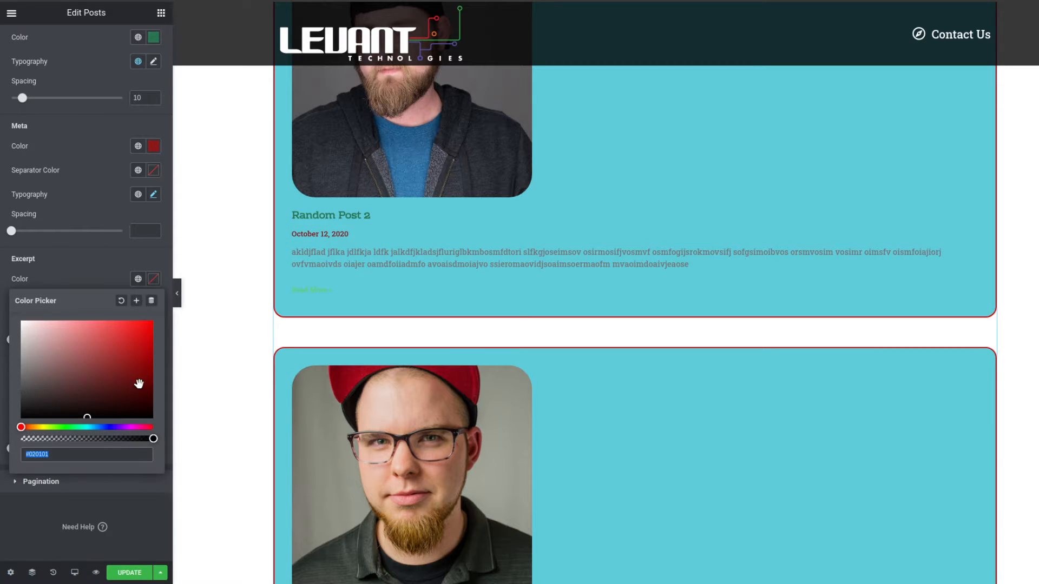
{"action": "left_click", "coordinate": [135, 400]}
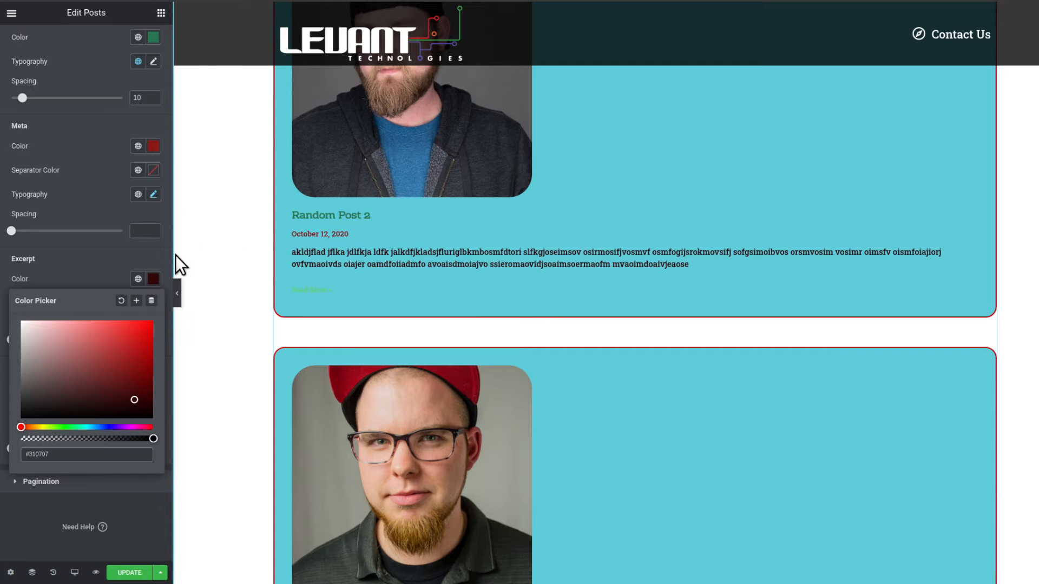
{"action": "left_click", "coordinate": [122, 260]}
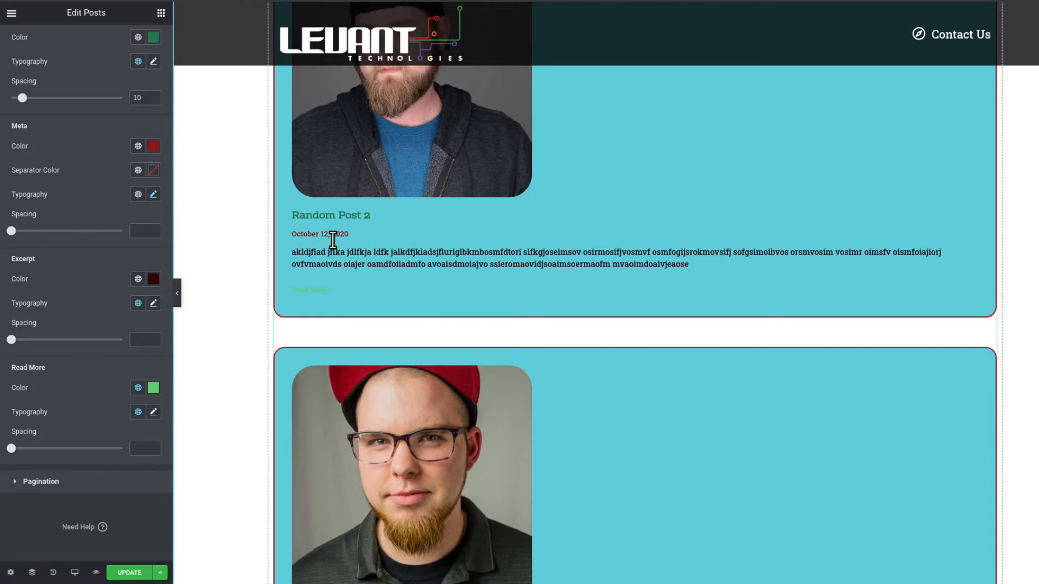
{"action": "left_click_drag", "start_coordinate": [12, 231], "coordinate": [29, 231]}
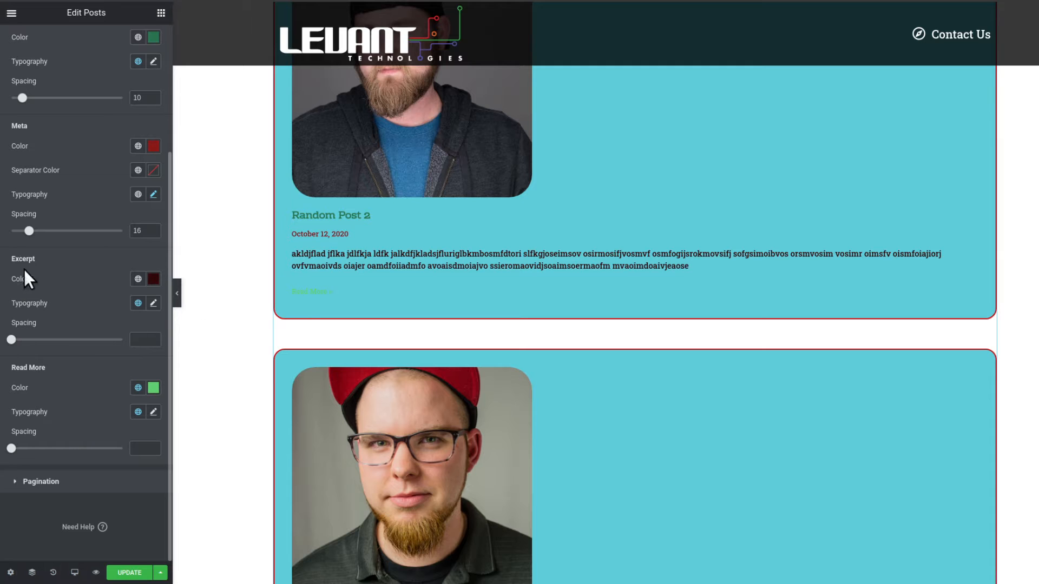
Set the excerpt typography line height to 2.1 em.
{"action": "left_click", "coordinate": [154, 304]}
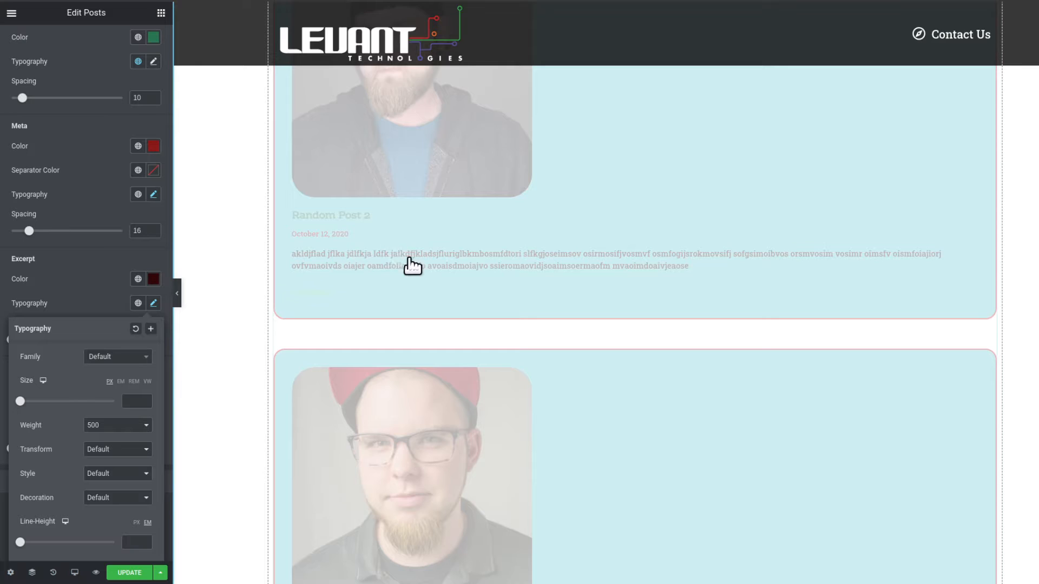
{"action": "scroll", "coordinate": [96, 291], "scroll_direction": "down", "scroll_amount": 1}
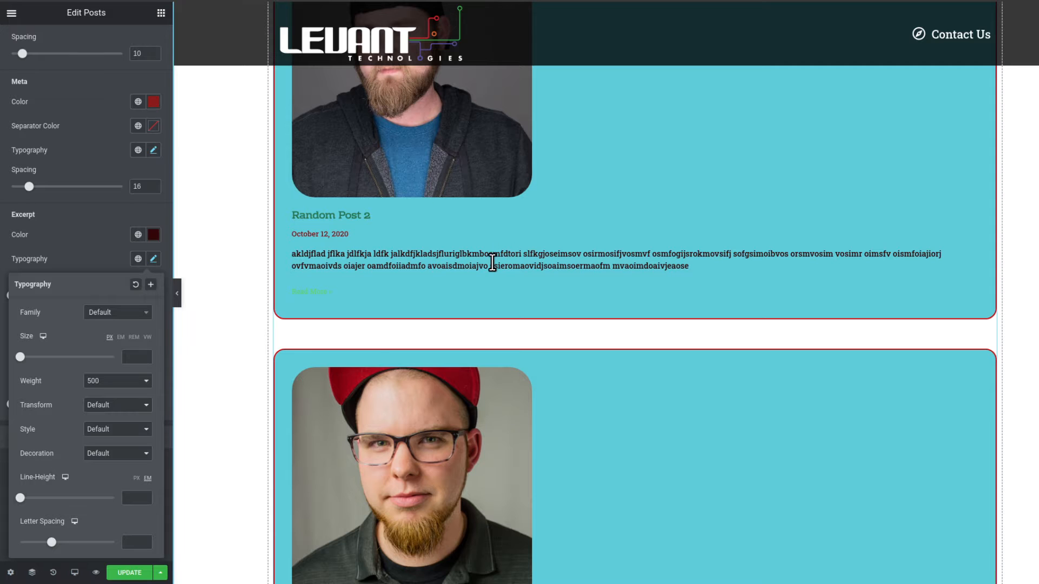
{"action": "scroll", "coordinate": [493, 265], "scroll_direction": "down", "scroll_amount": 4}
{"action": "scroll", "coordinate": [492, 262], "scroll_direction": "up", "scroll_amount": 2}
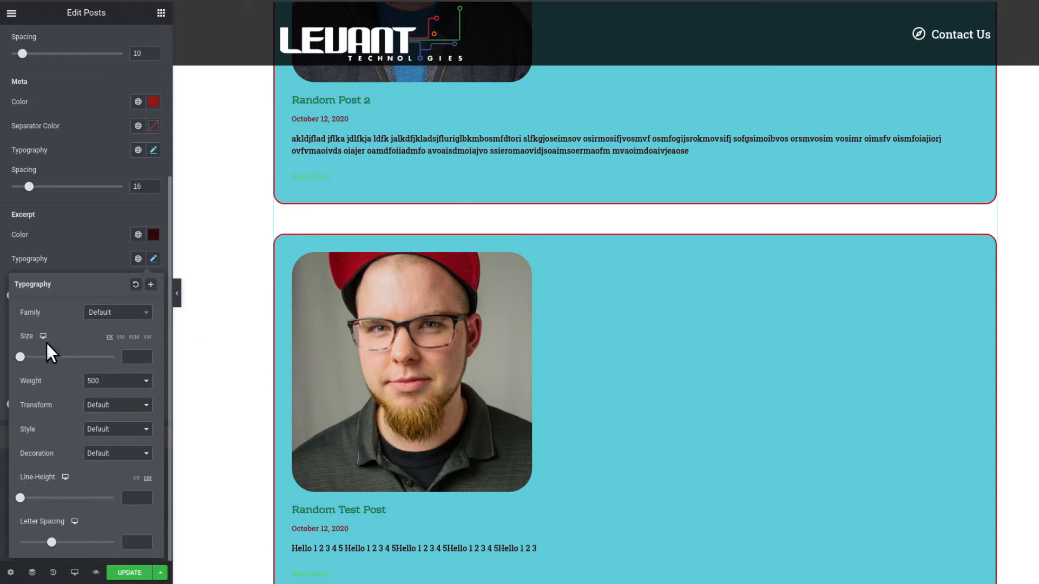
{"action": "left_click", "coordinate": [68, 255]}
{"action": "left_click", "coordinate": [154, 260]}
{"action": "left_click_drag", "start_coordinate": [20, 499], "coordinate": [40, 498]}
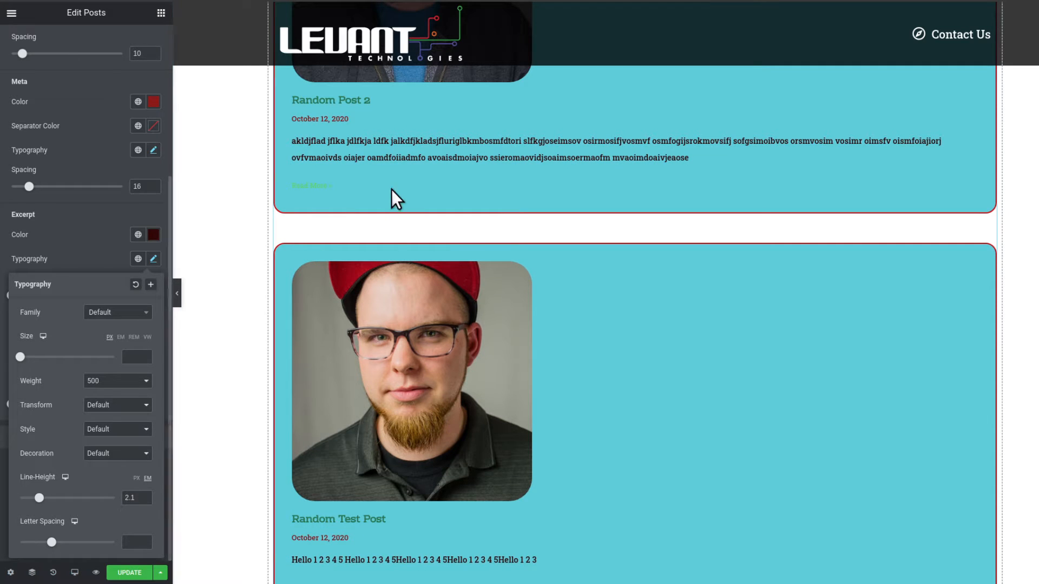
Set the excerpt spacing to 18.
{"action": "left_click", "coordinate": [84, 237]}
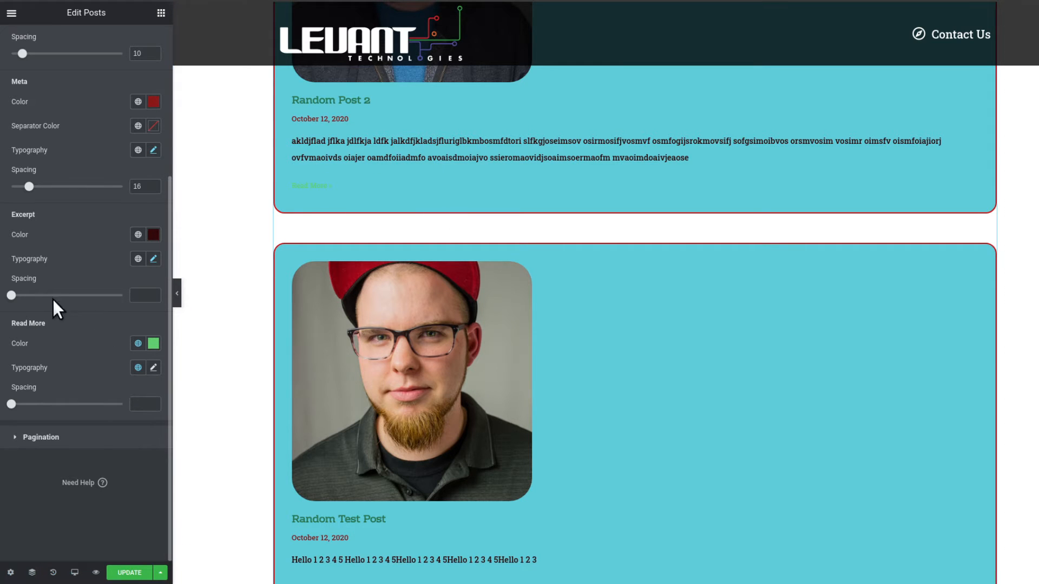
{"action": "left_click_drag", "start_coordinate": [11, 296], "coordinate": [27, 297]}
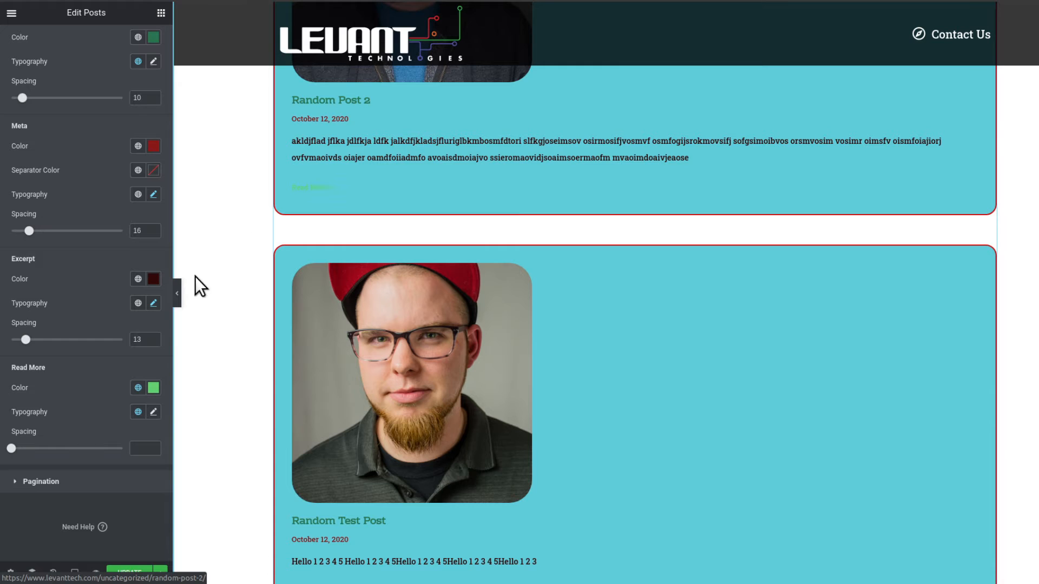
{"action": "left_click_drag", "start_coordinate": [25, 341], "coordinate": [33, 340]}
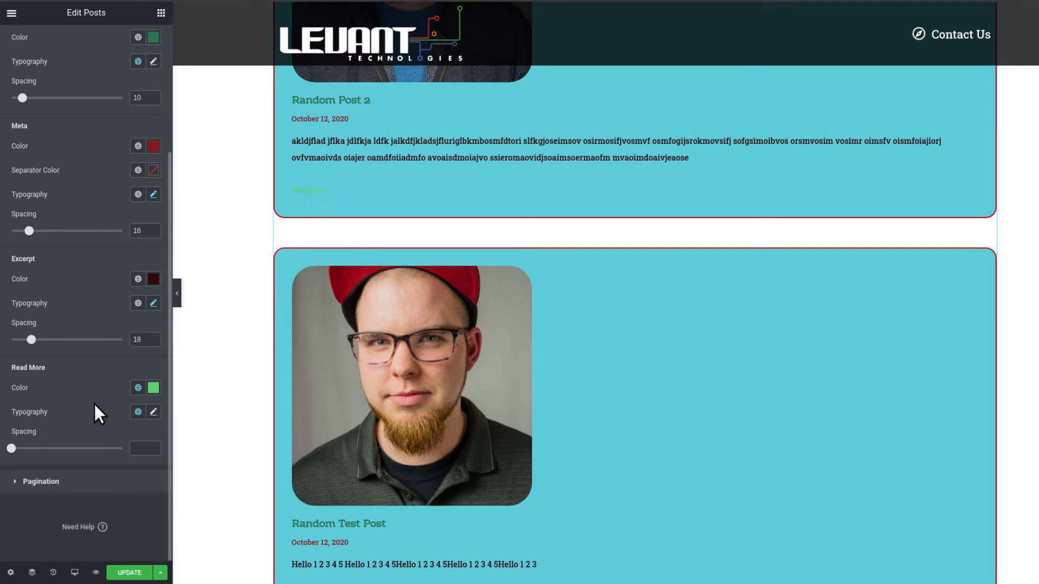
Set the Read More link color to a bright blue.
{"action": "left_click", "coordinate": [151, 387]}
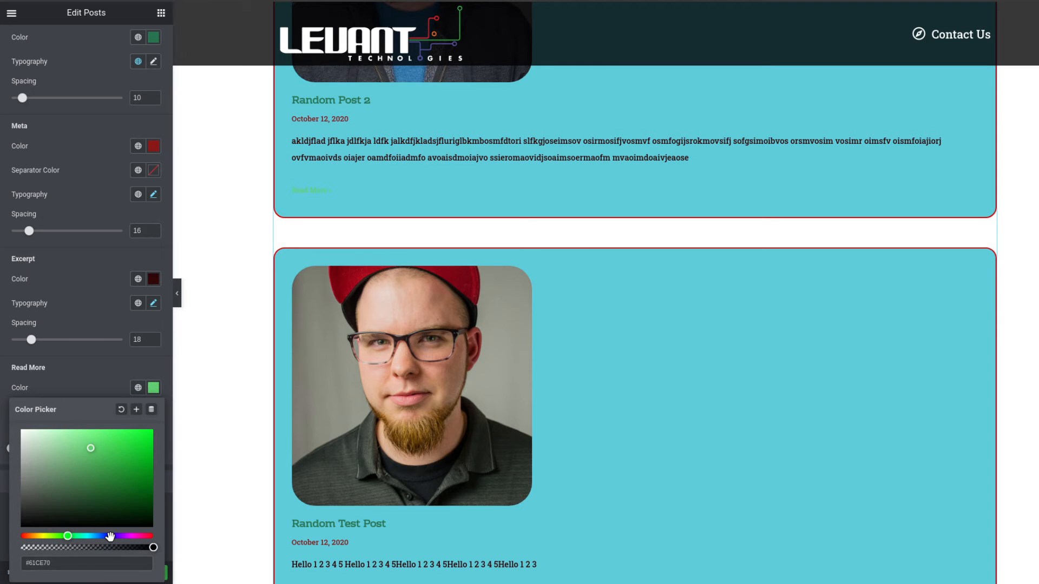
{"action": "left_click", "coordinate": [109, 536]}
{"action": "mouse_move", "coordinate": [97, 466]}
{"action": "left_mouse_down"}
{"action": "mouse_move", "coordinate": [91, 438]}
{"action": "mouse_move", "coordinate": [139, 436]}
{"action": "left_mouse_up"}
{"action": "left_click", "coordinate": [93, 382]}
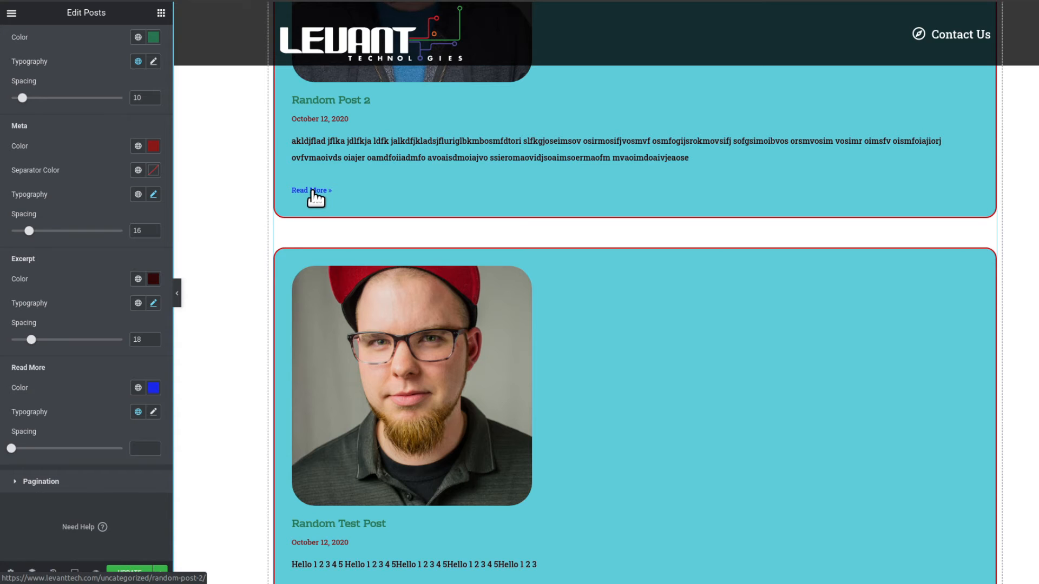
Set the Read More typography font size to 33 px.
{"action": "left_click", "coordinate": [154, 412]}
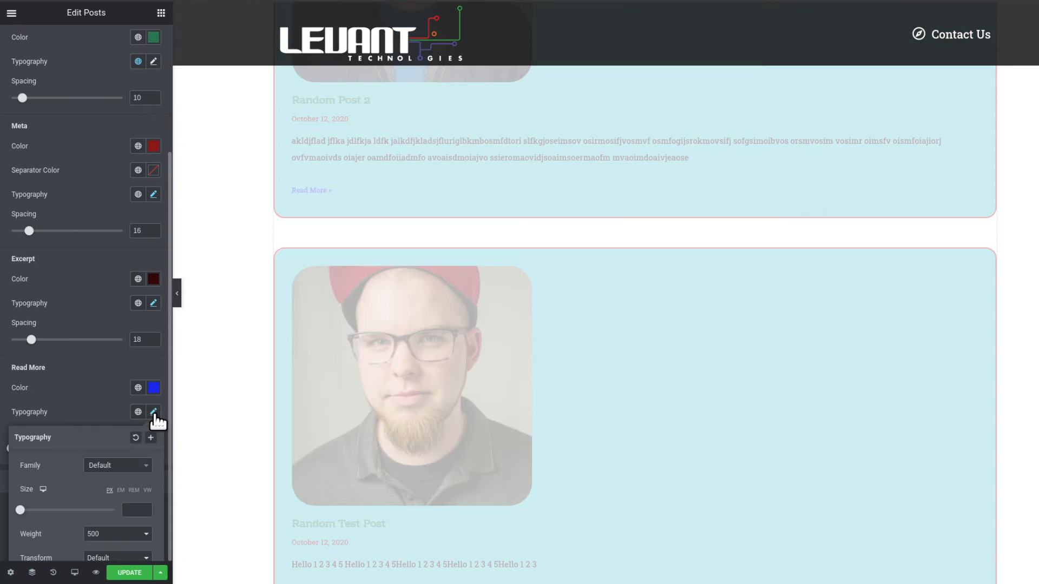
{"action": "scroll", "coordinate": [90, 483], "scroll_direction": "down", "scroll_amount": 1}
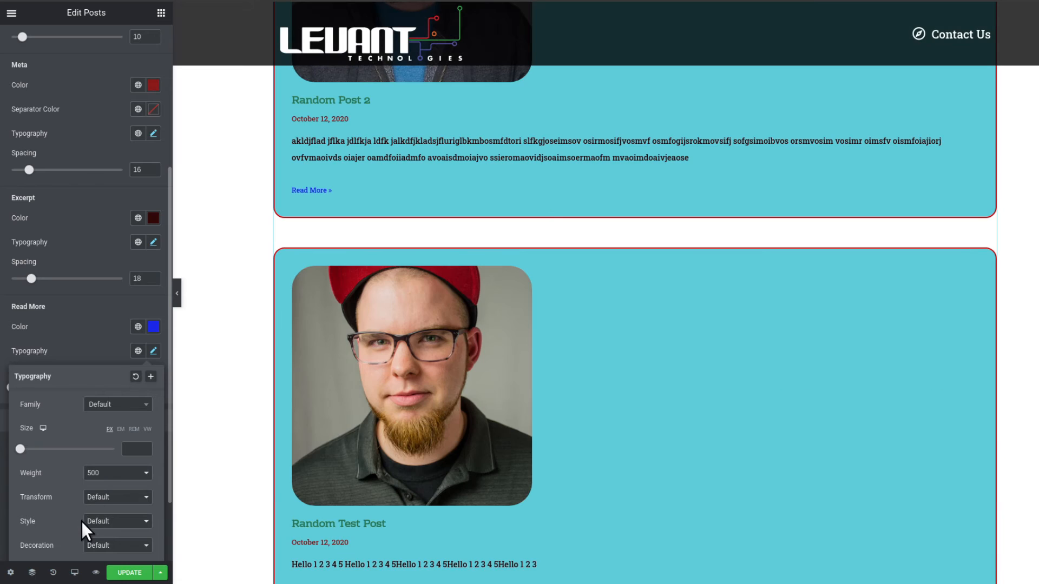
{"action": "scroll", "coordinate": [59, 495], "scroll_direction": "down", "scroll_amount": 1}
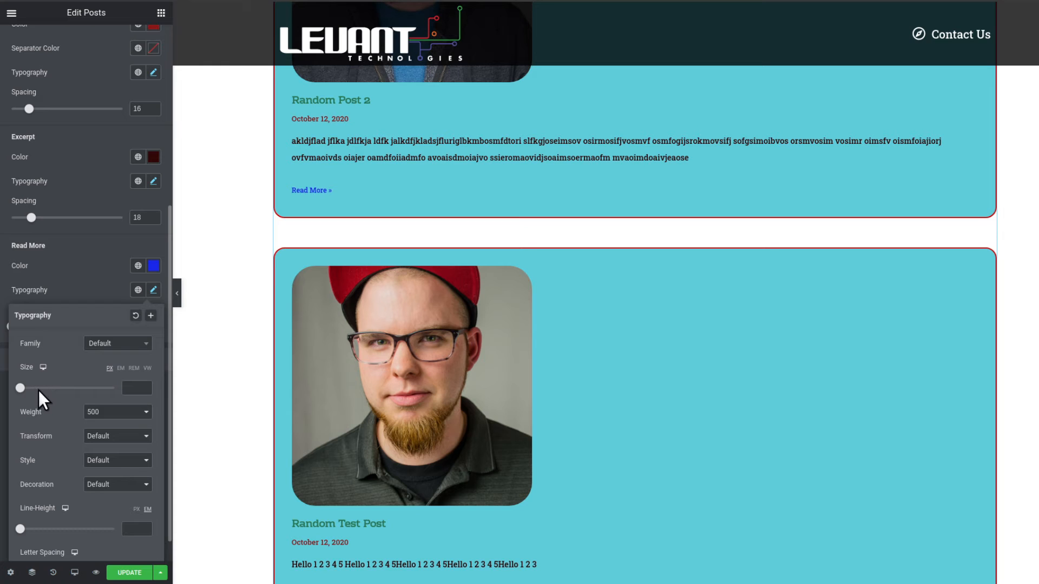
{"action": "left_click_drag", "start_coordinate": [40, 387], "coordinate": [36, 387]}
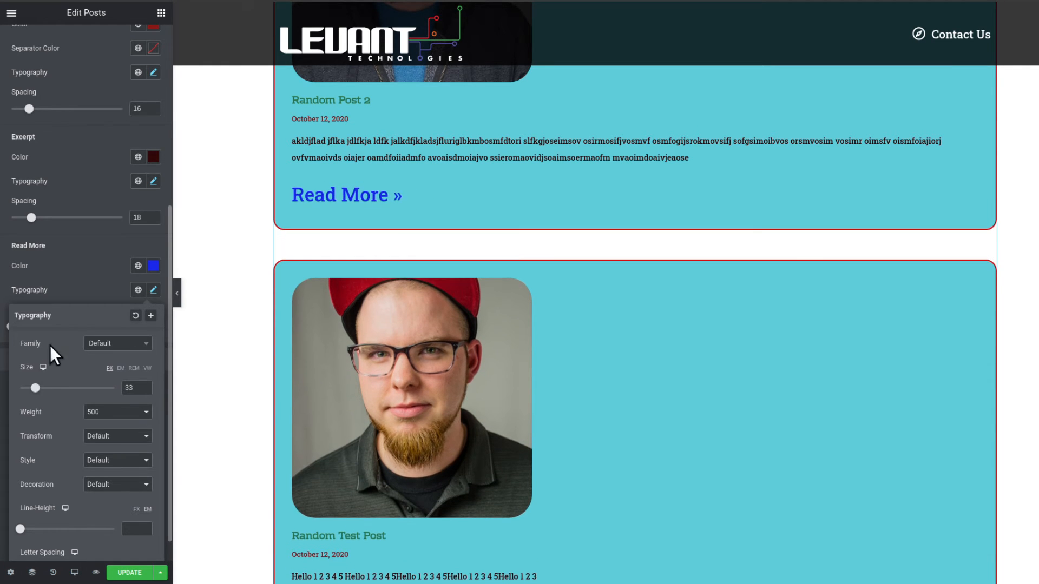
{"action": "left_click", "coordinate": [92, 283]}
{"action": "scroll", "coordinate": [129, 378], "scroll_direction": "up", "scroll_amount": 2}
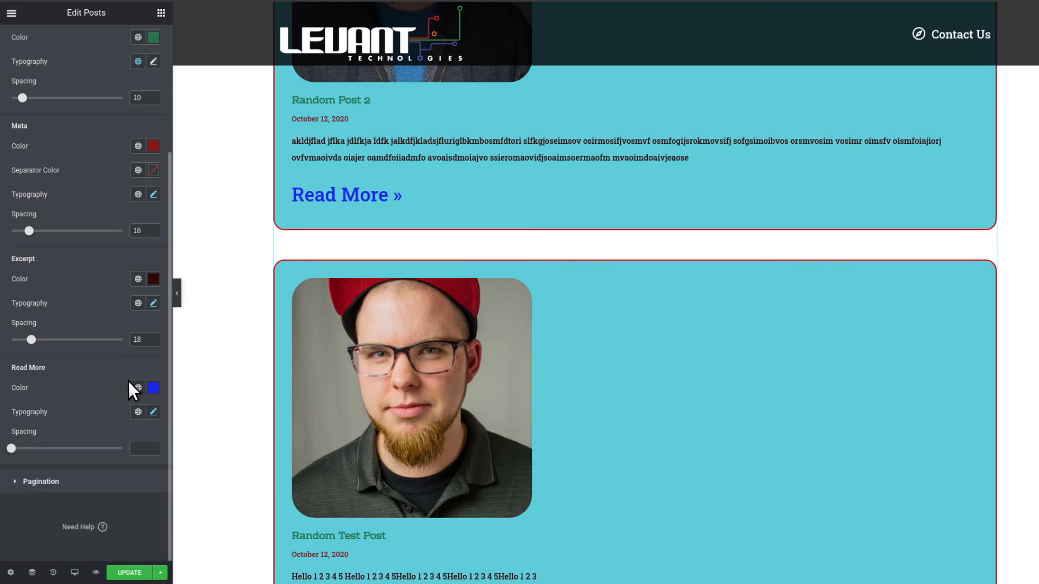
Open the Pagination style section and scroll through the posts list to check for pagination.
{"action": "scroll", "coordinate": [519, 316], "scroll_direction": "down", "scroll_amount": 5}
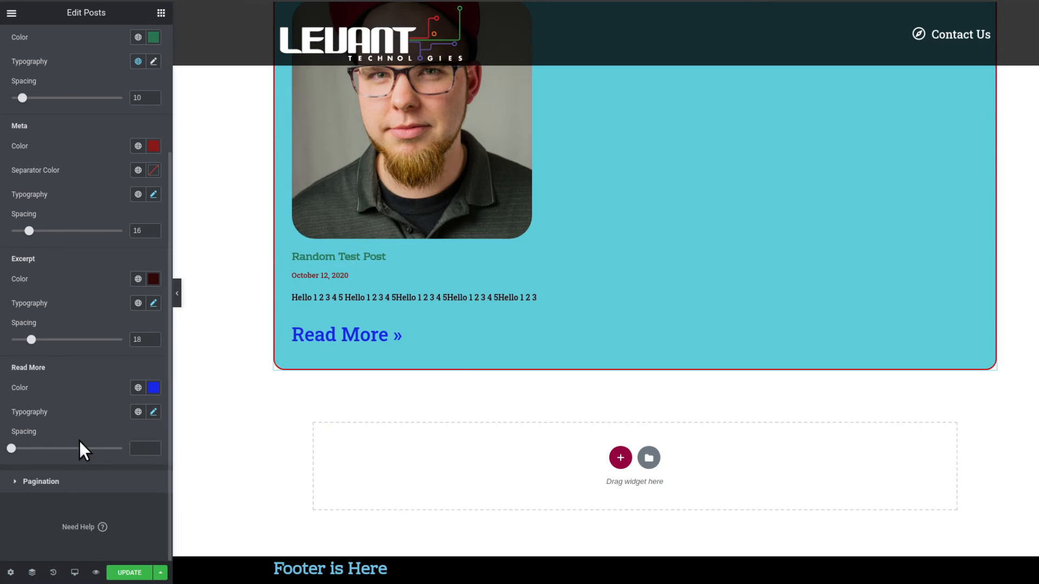
{"action": "left_click", "coordinate": [33, 482]}
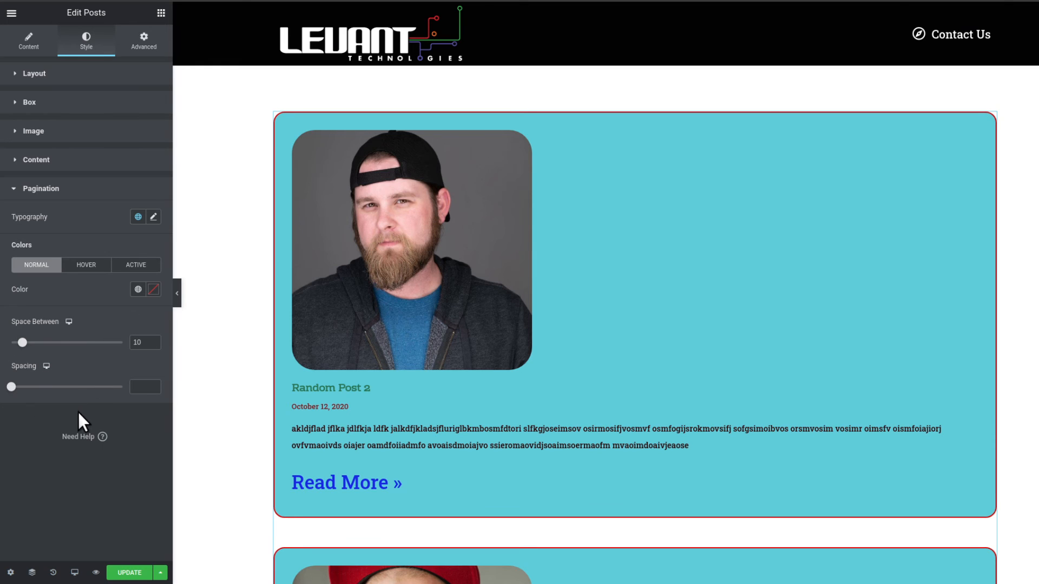
{"action": "scroll", "coordinate": [593, 349], "scroll_direction": "down", "scroll_amount": 8}
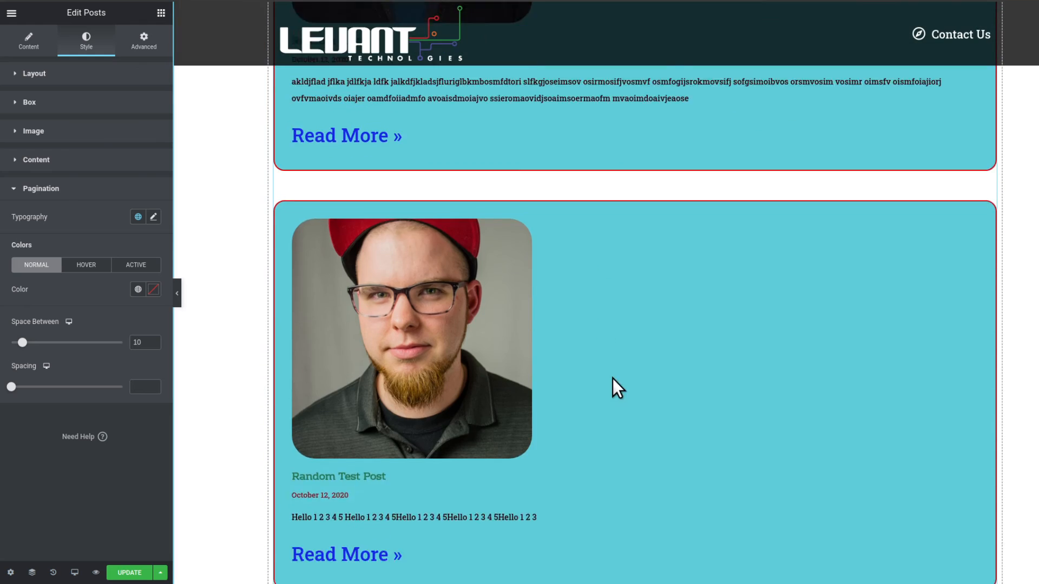
{"action": "scroll", "coordinate": [508, 405], "scroll_direction": "down", "scroll_amount": 2}
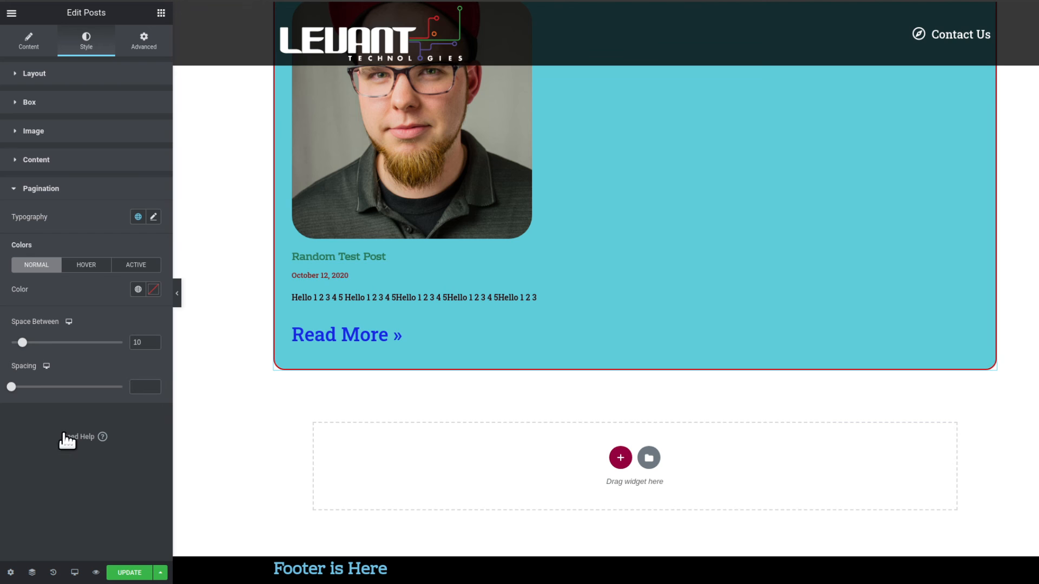
{"action": "scroll", "coordinate": [498, 343], "scroll_direction": "up", "scroll_amount": 8}
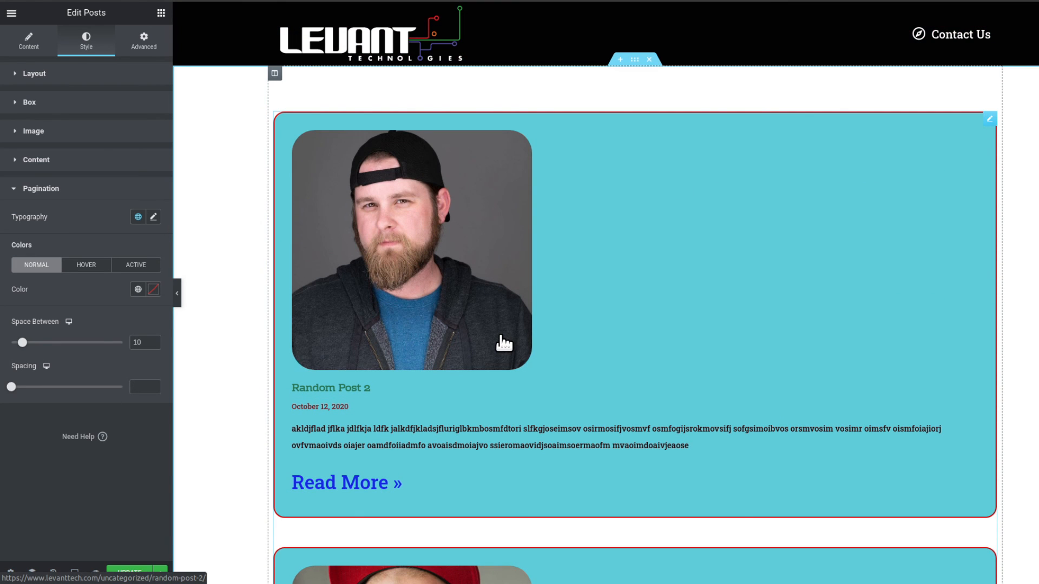